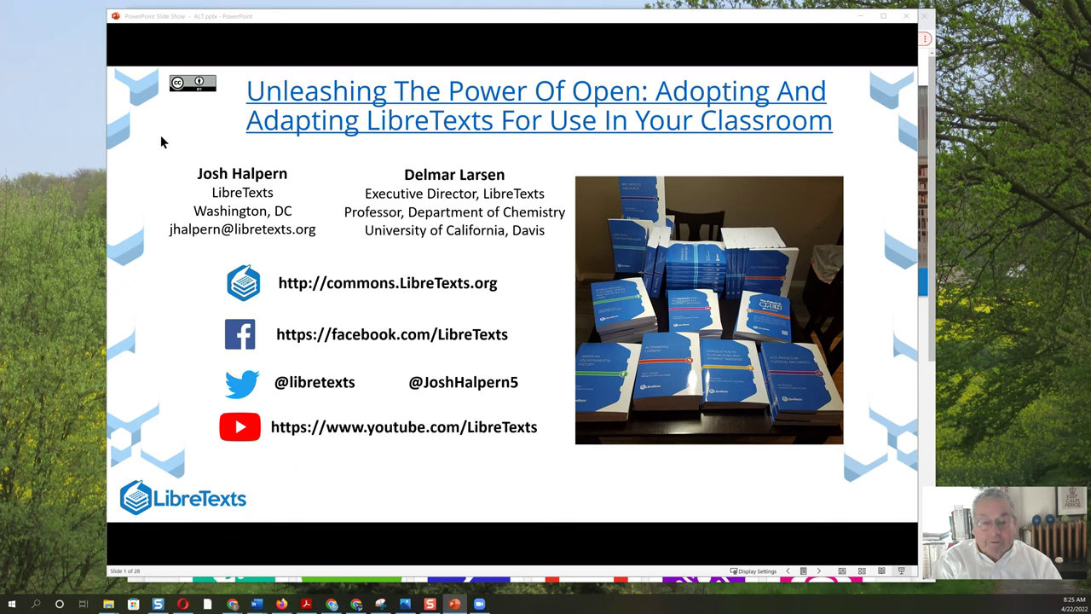
# Step: Advance the slide show from the title slide through the OER definition to the "What is LibreTexts?" slide
pyautogui.click(150, 48)
pyautogui.click(150, 51)
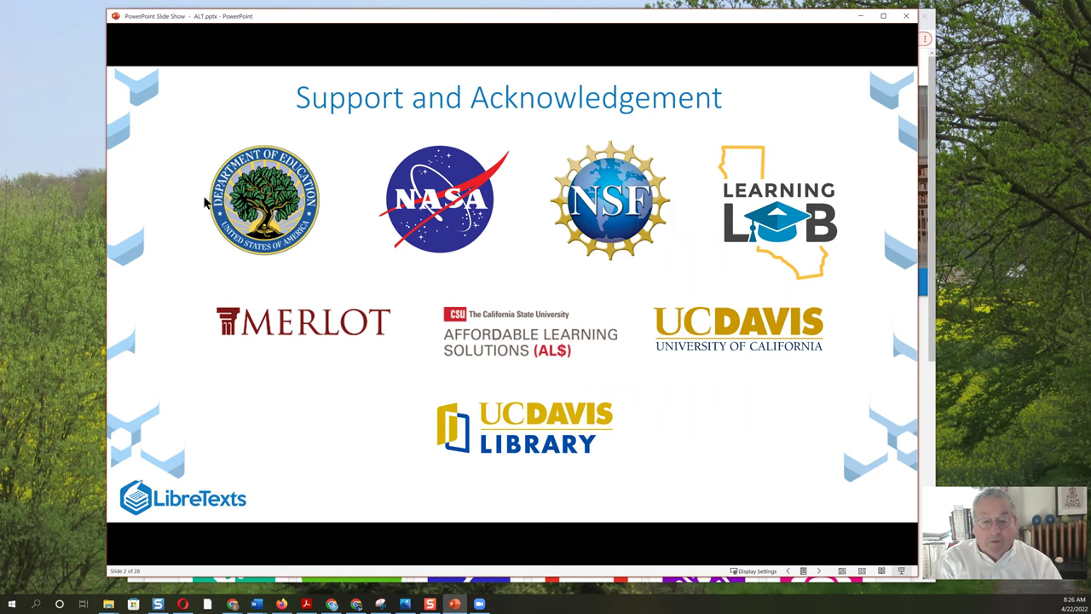
pyautogui.click(157, 271)
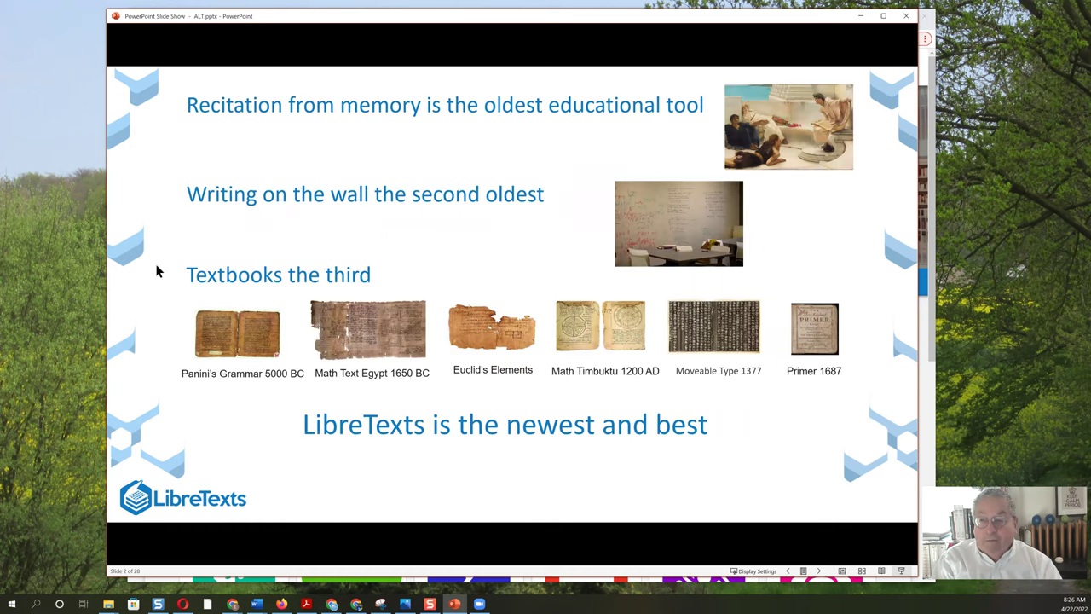
pyautogui.click(157, 271)
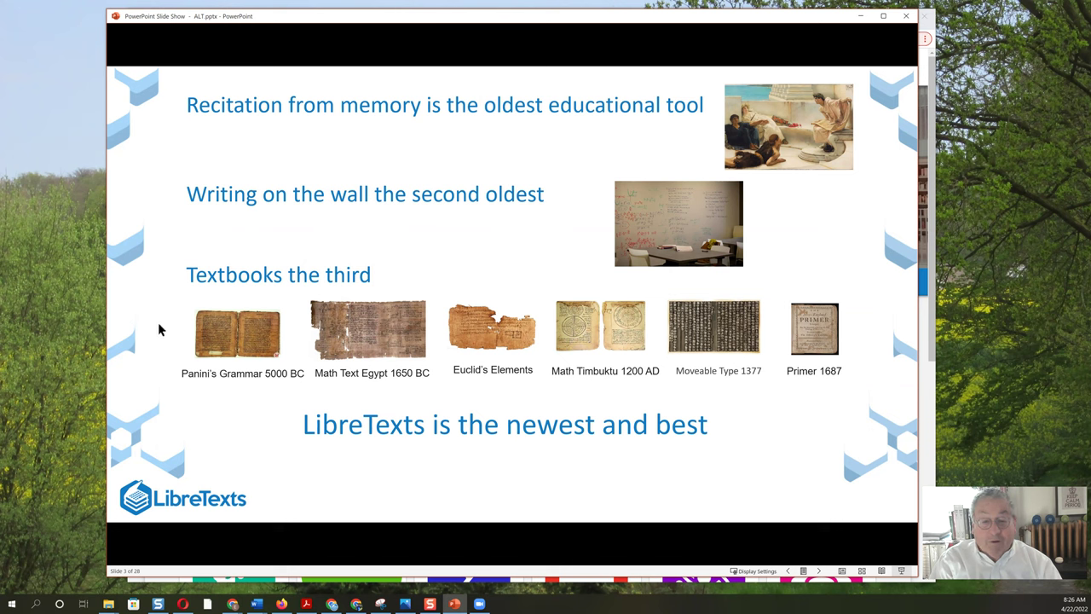
pyautogui.press('Right')
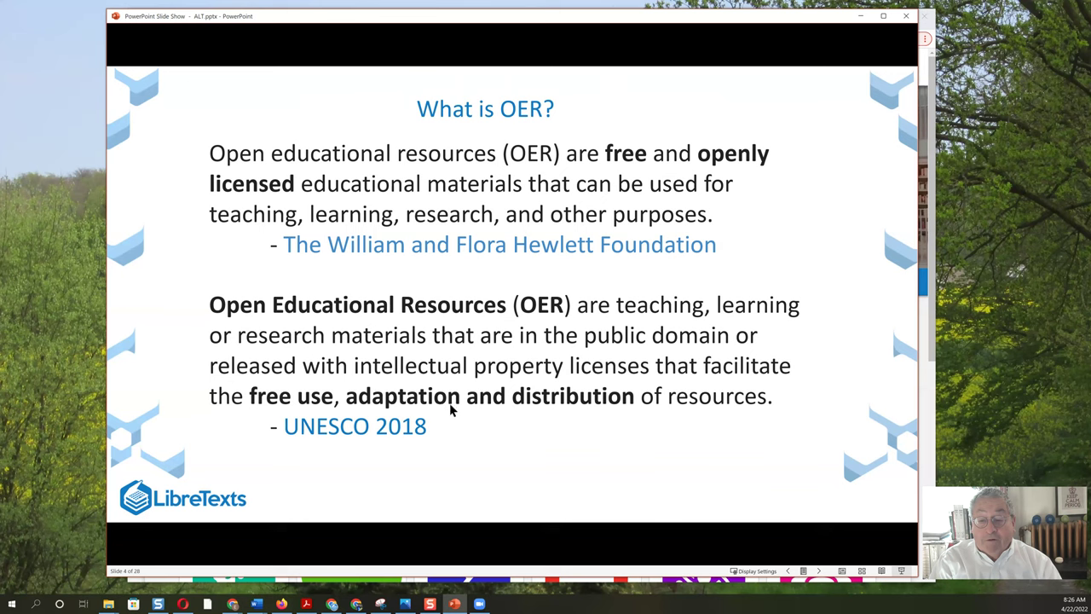
pyautogui.click(171, 259)
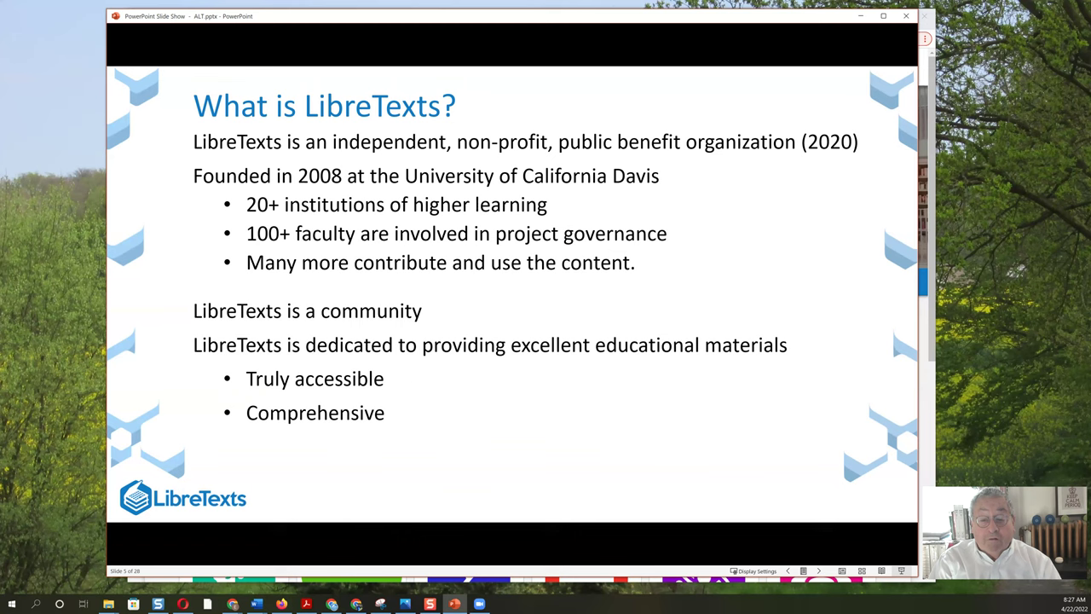
# Step: Present the "Why LibreTexts" slide and continue to the "Truly Accessible – Technology" diagram with LibreTexts Libraries at its centre
pyautogui.press('Right')
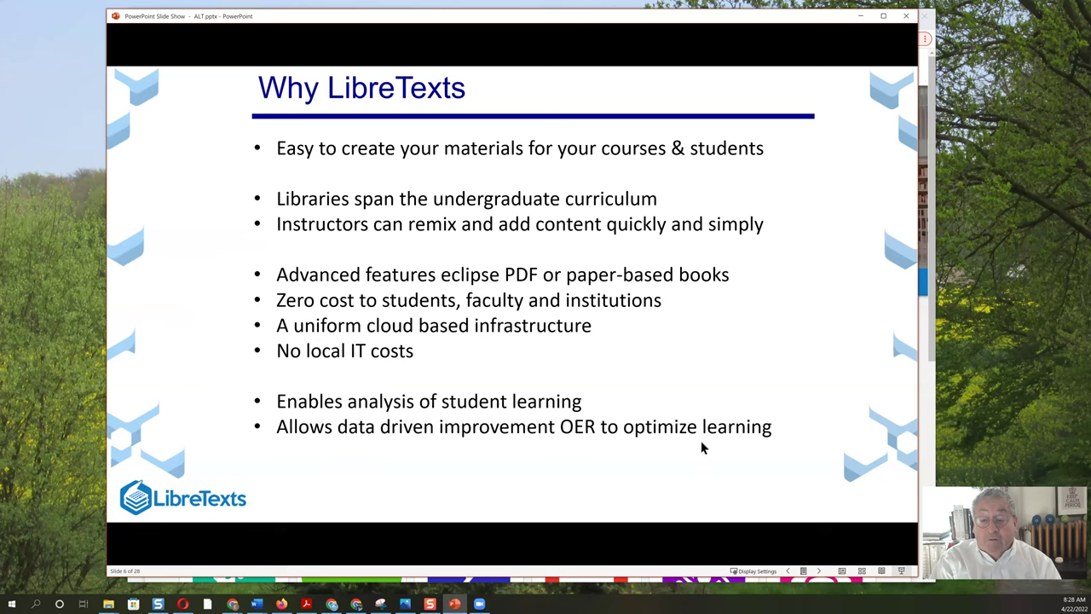
pyautogui.click(204, 273)
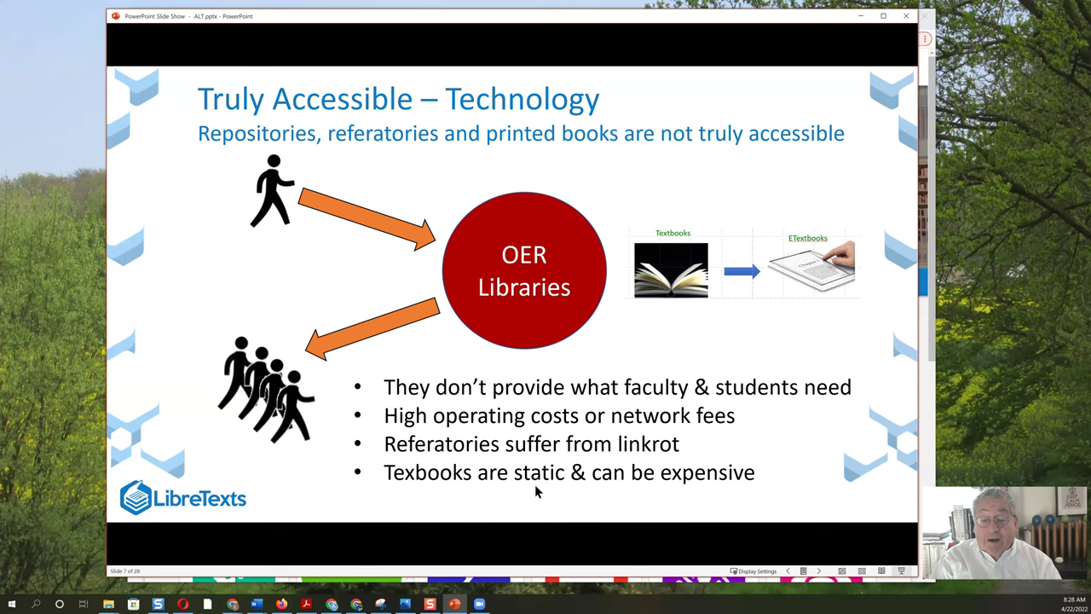
pyautogui.click(187, 281)
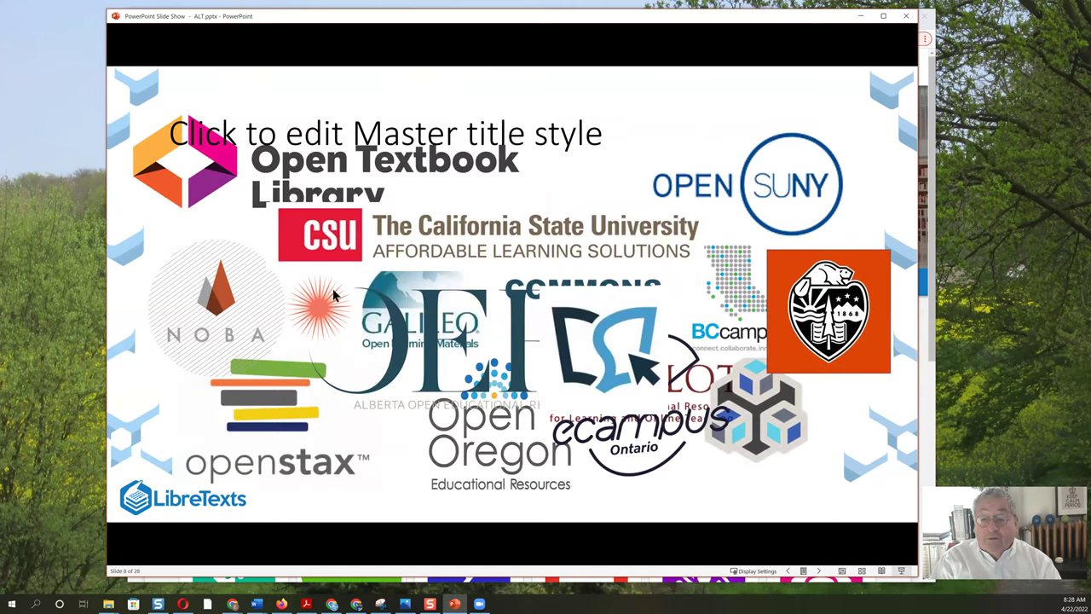
pyautogui.press('Right')
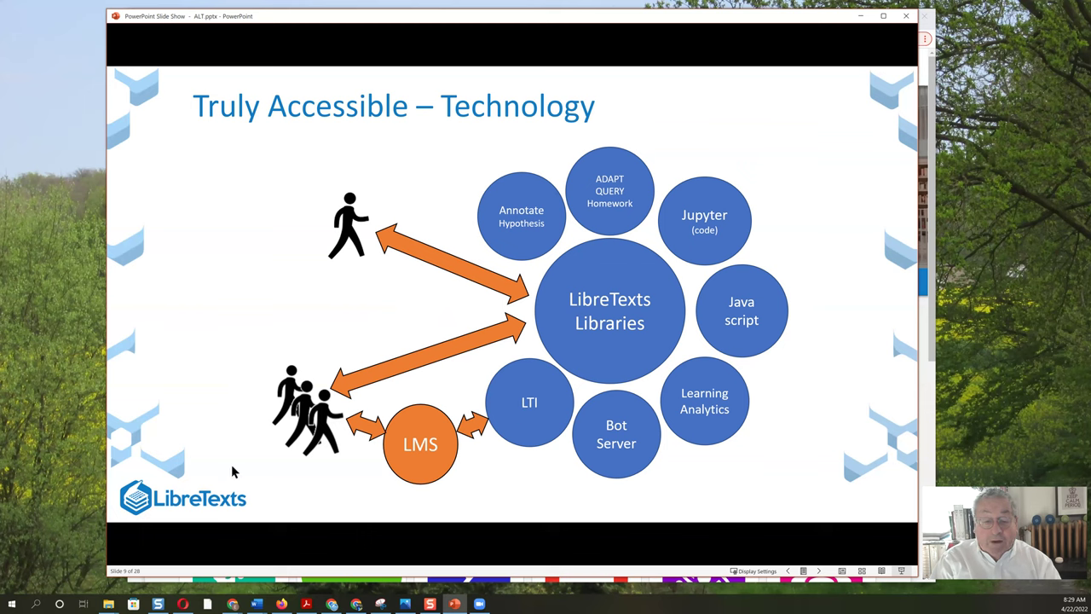
# Step: Go through the slides on no-cost services, LibreNet membership benefits, extra-cost services and extra-cost training
pyautogui.click(177, 285)
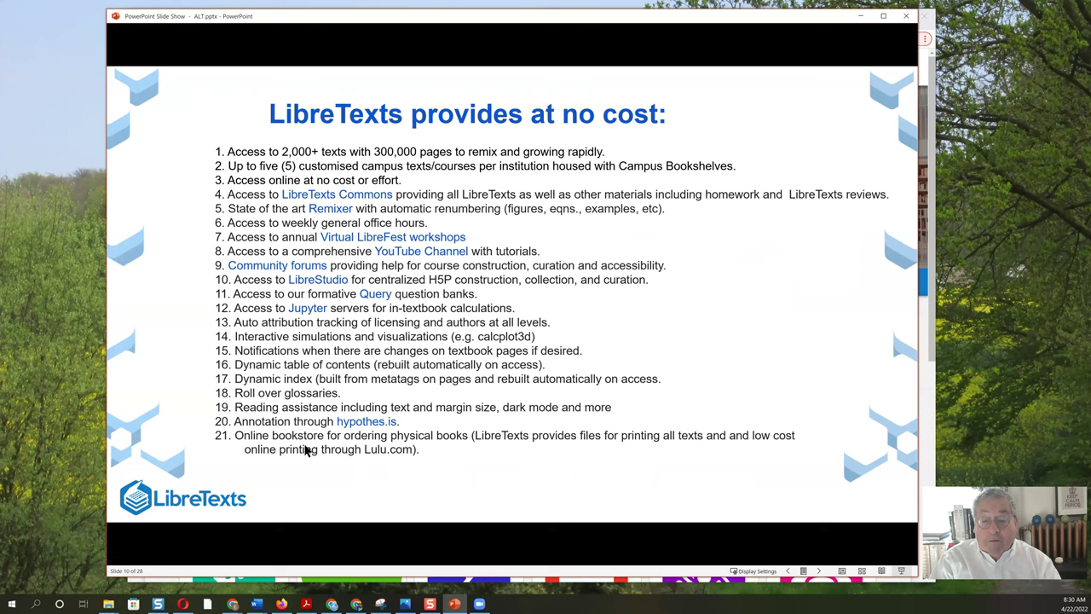
pyautogui.click(172, 278)
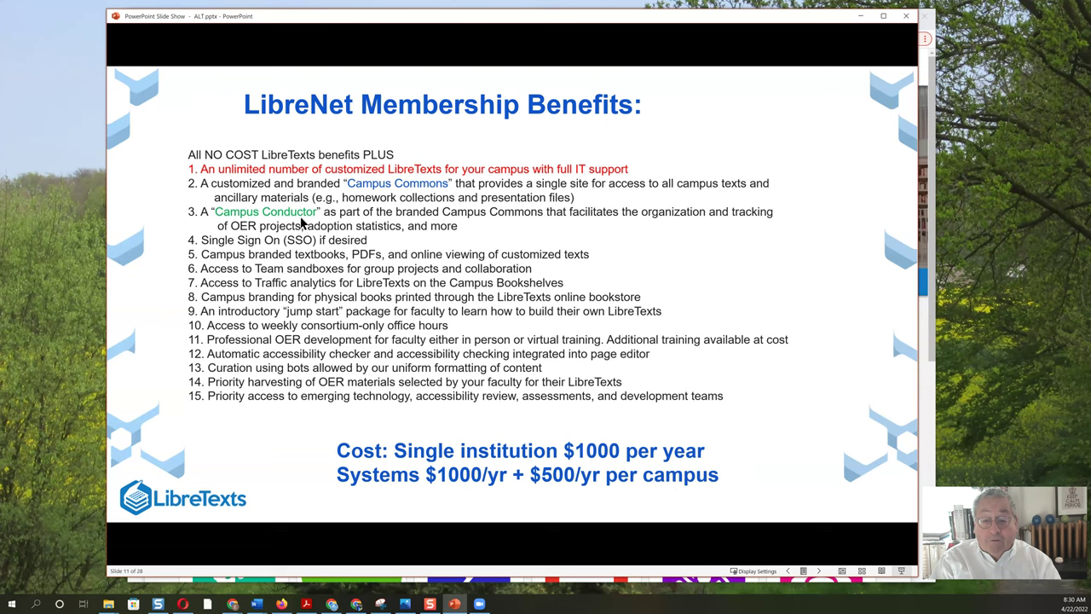
pyautogui.click(282, 406)
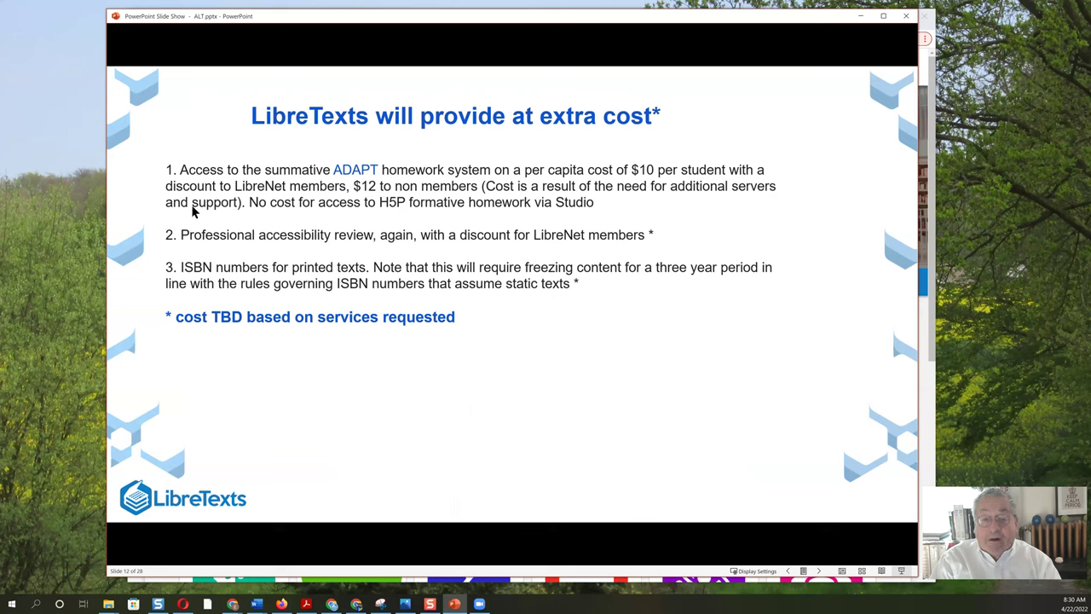
pyautogui.click(424, 370)
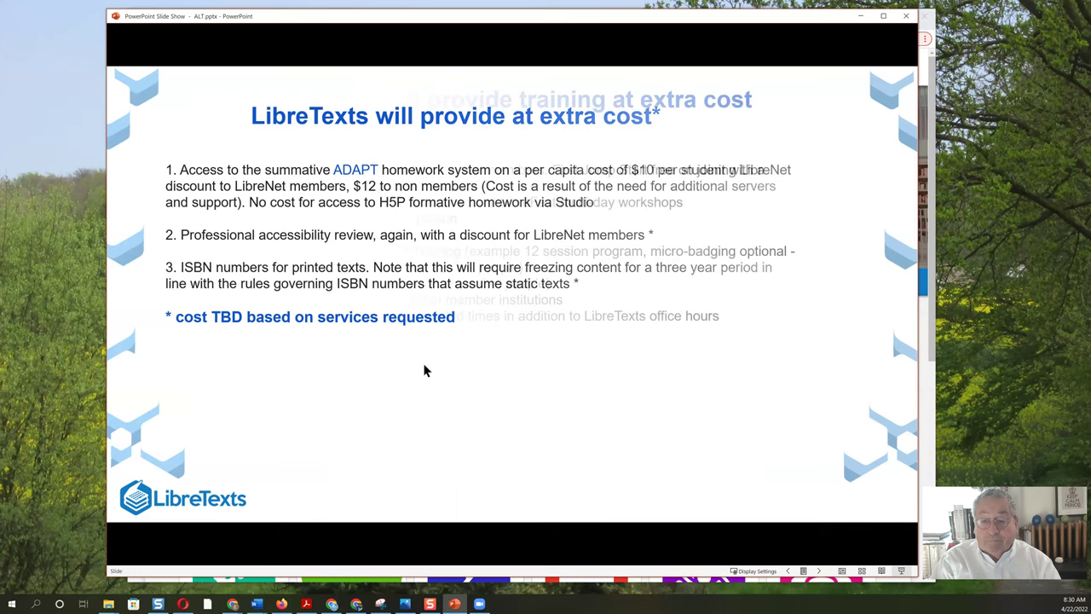
# Step: Present the "Truly Accessible" and "Ease of Use" slides and continue to "LibreTexts OER On Ramp - Engaging Faculty"
pyautogui.click(479, 353)
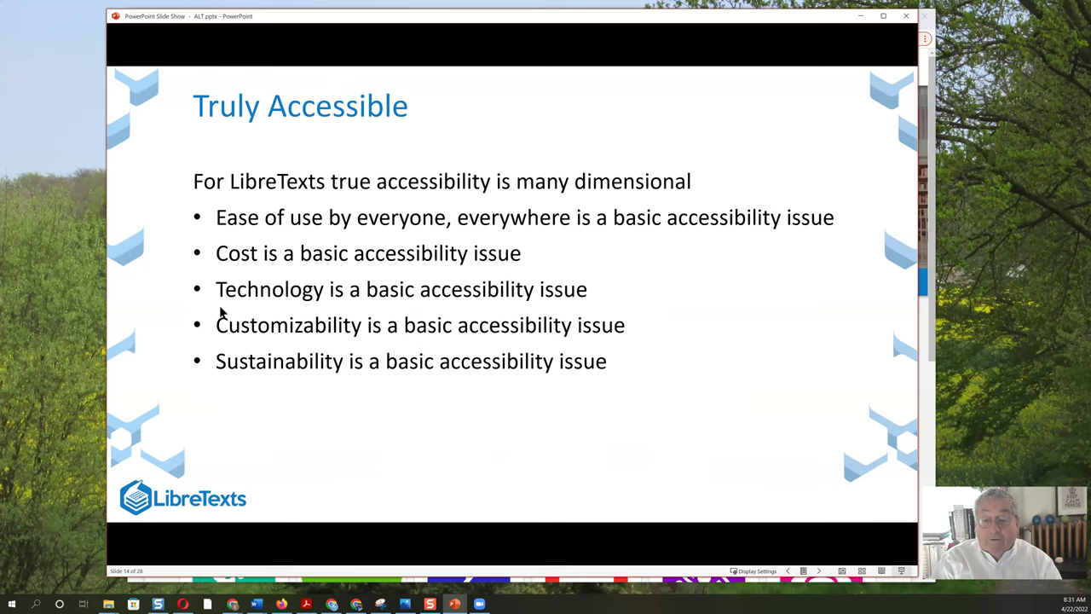
pyautogui.click(158, 292)
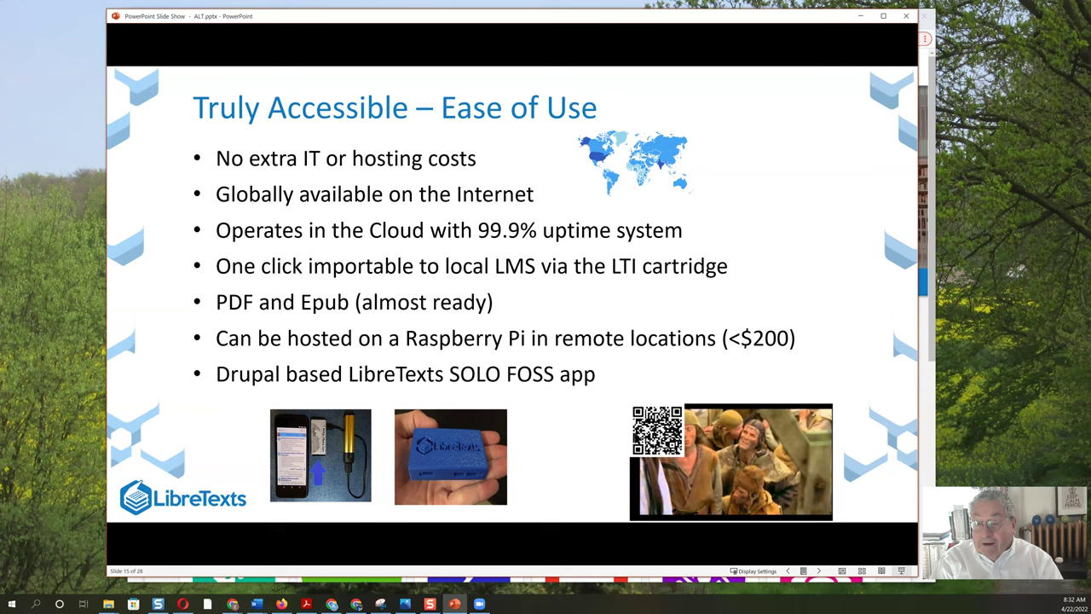
pyautogui.click(554, 429)
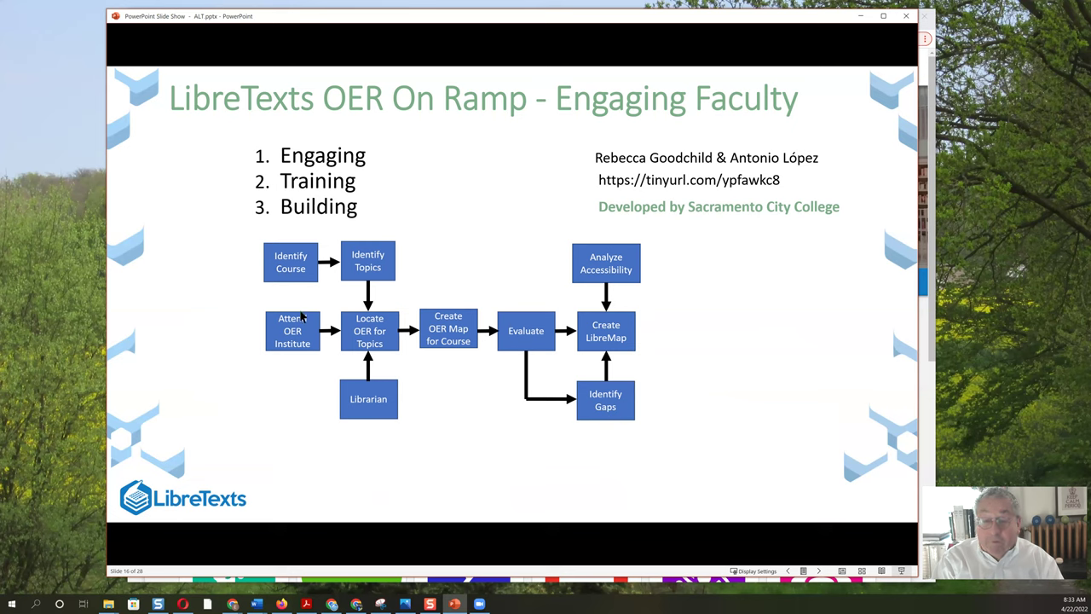
# Step: Show the "Remixing Map" and "Building Your LibreTexts" slides, finishing on "LibreTexts Information + Assistance"
pyautogui.click(199, 289)
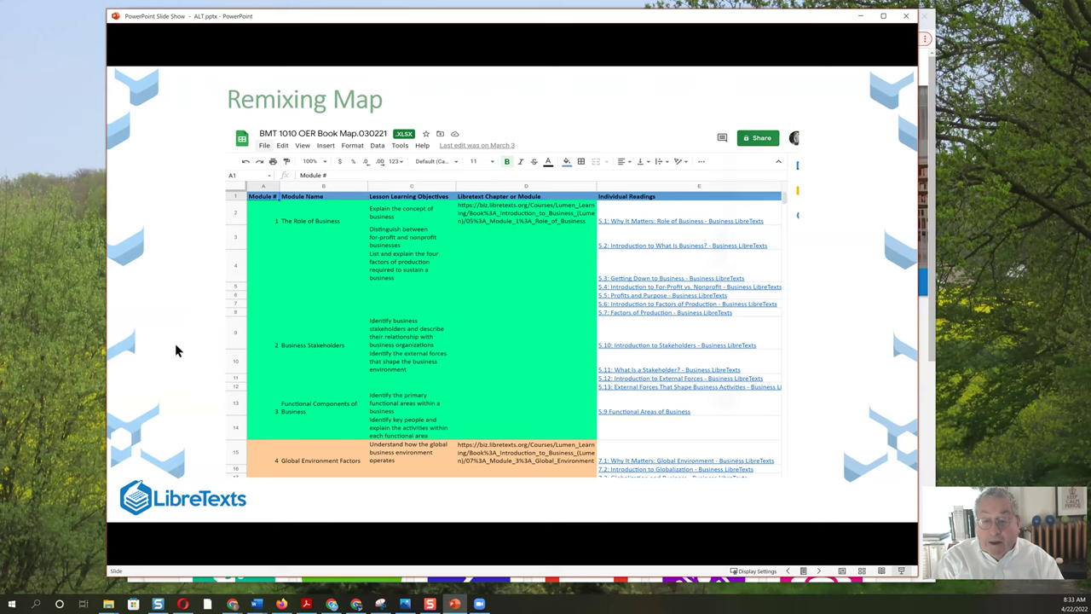
pyautogui.press('Right')
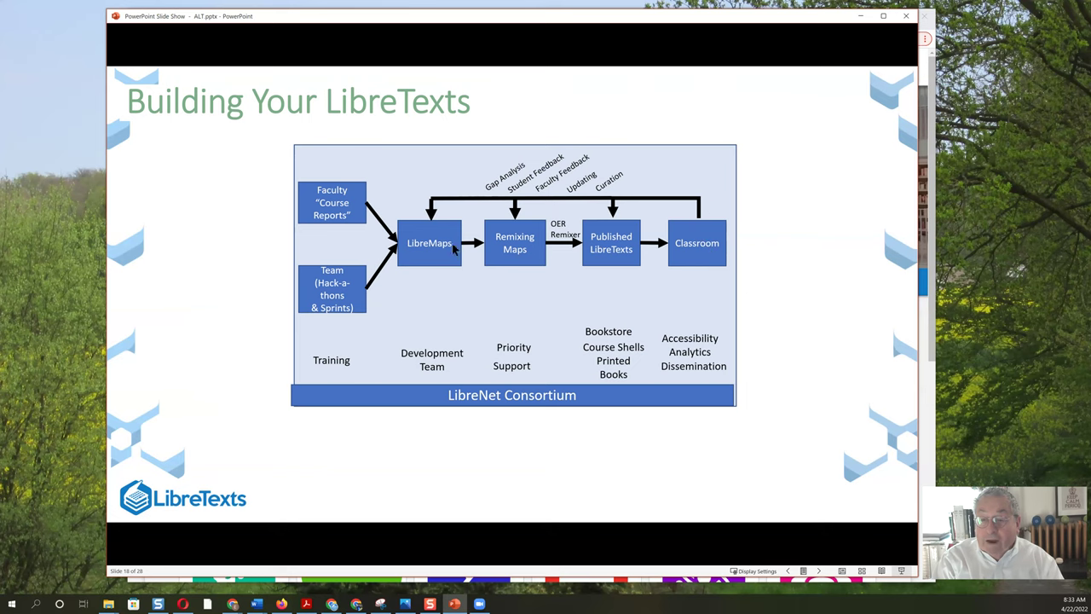
pyautogui.click(253, 298)
pyautogui.click(176, 288)
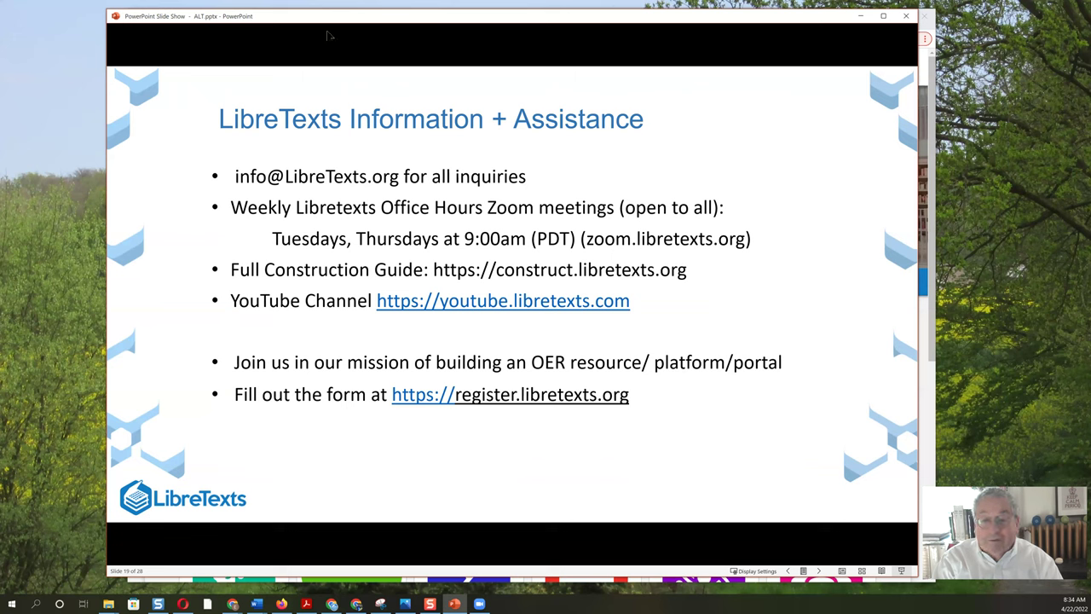
# Step: Switch to the Chrome browser and look over the subject libraries on the LibreCommons page
pyautogui.click(925, 73)
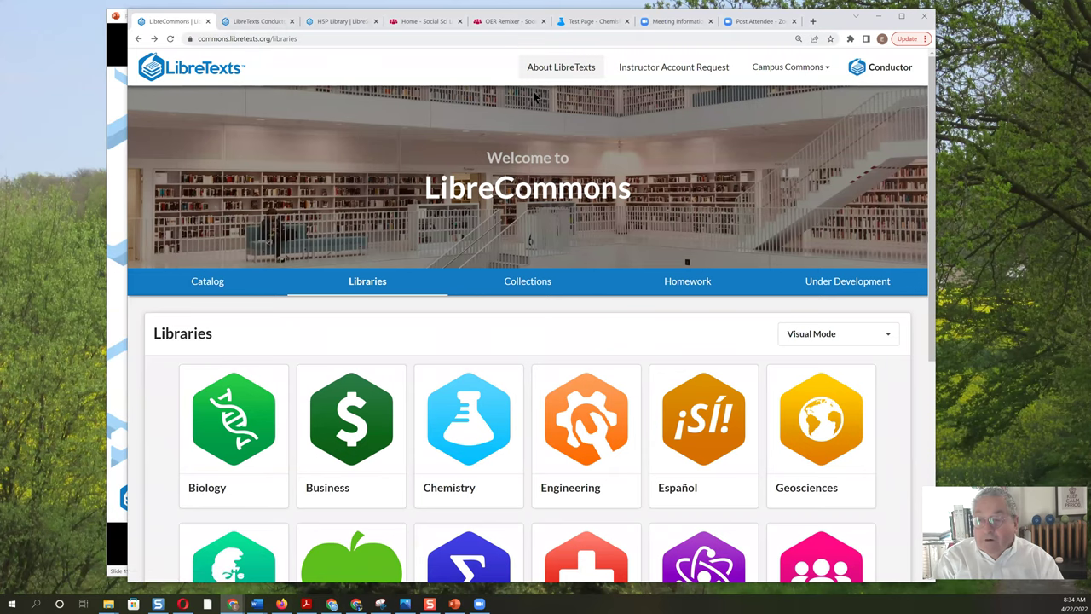
pyautogui.scroll(-2, 479, 132)
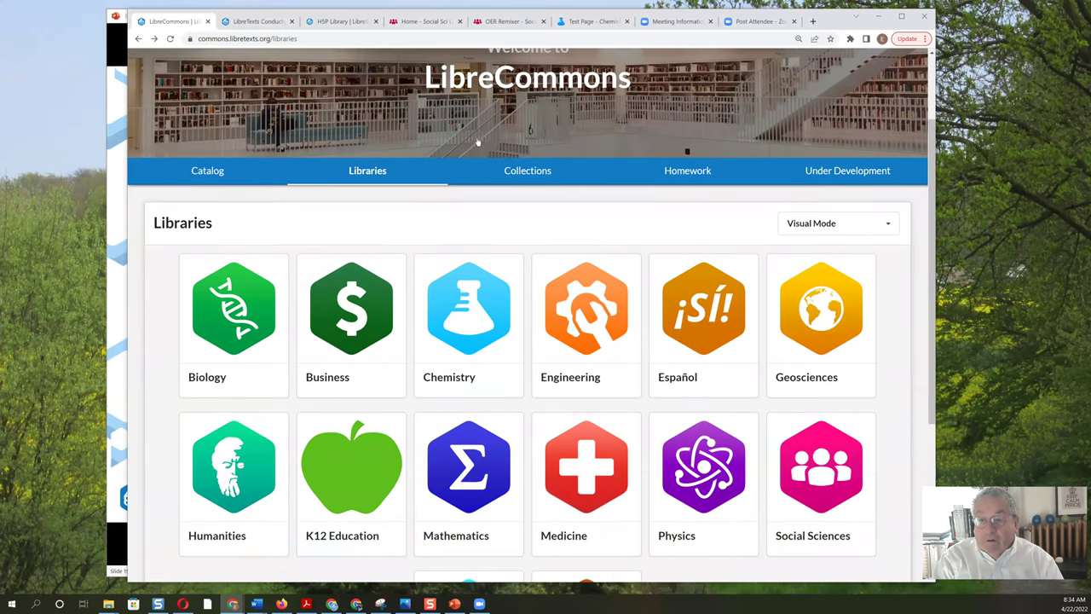
pyautogui.scroll(-1, 360, 132)
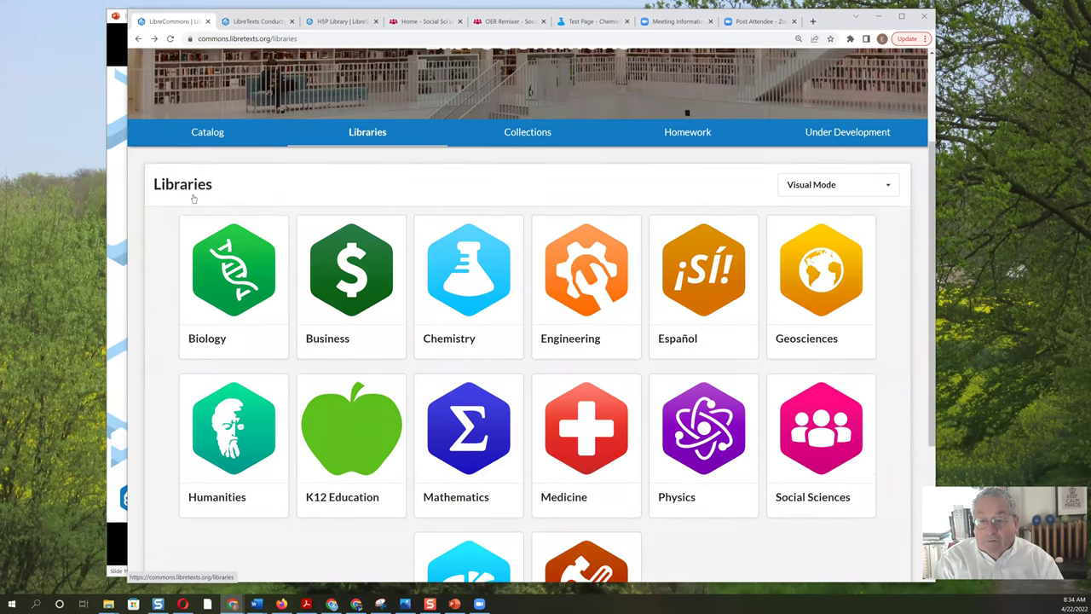
pyautogui.scroll(-3, 571, 412)
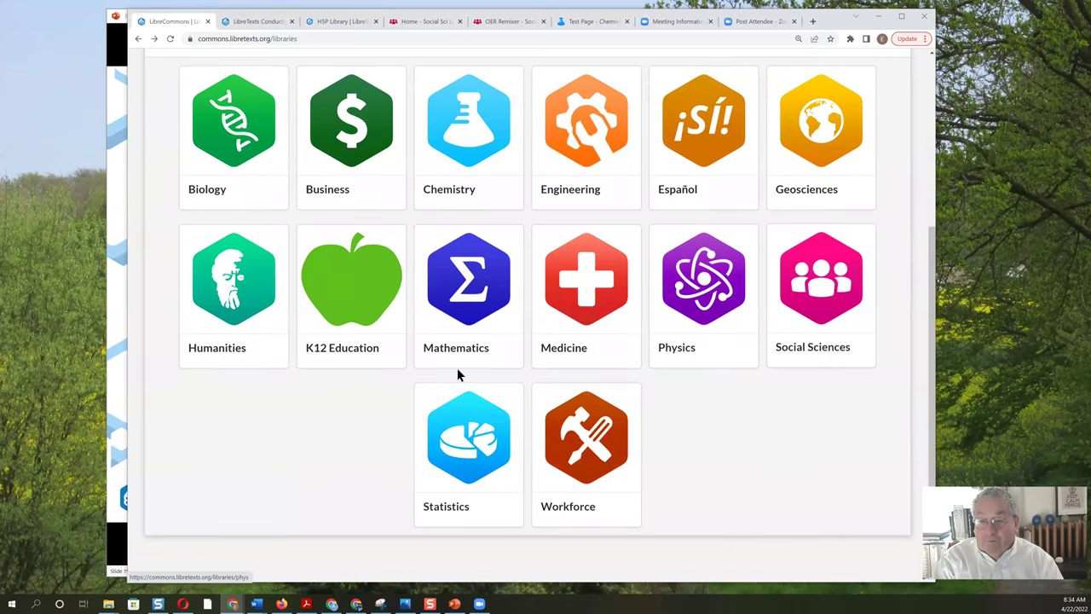
pyautogui.scroll(3, 313, 245)
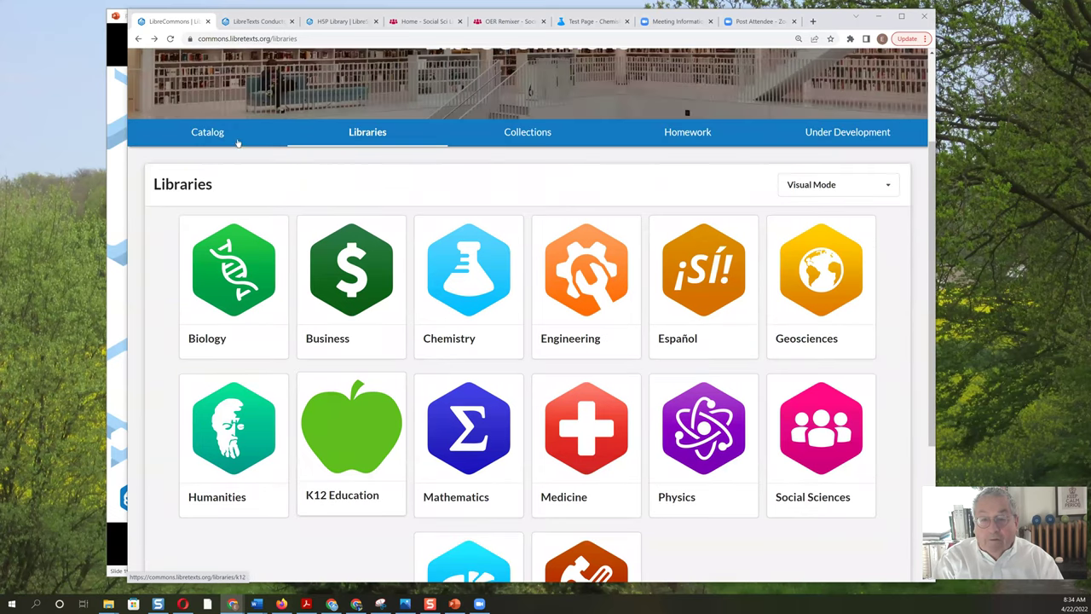
# Step: Open the LibreCommons catalog and browse its textbook listings
pyautogui.click(209, 134)
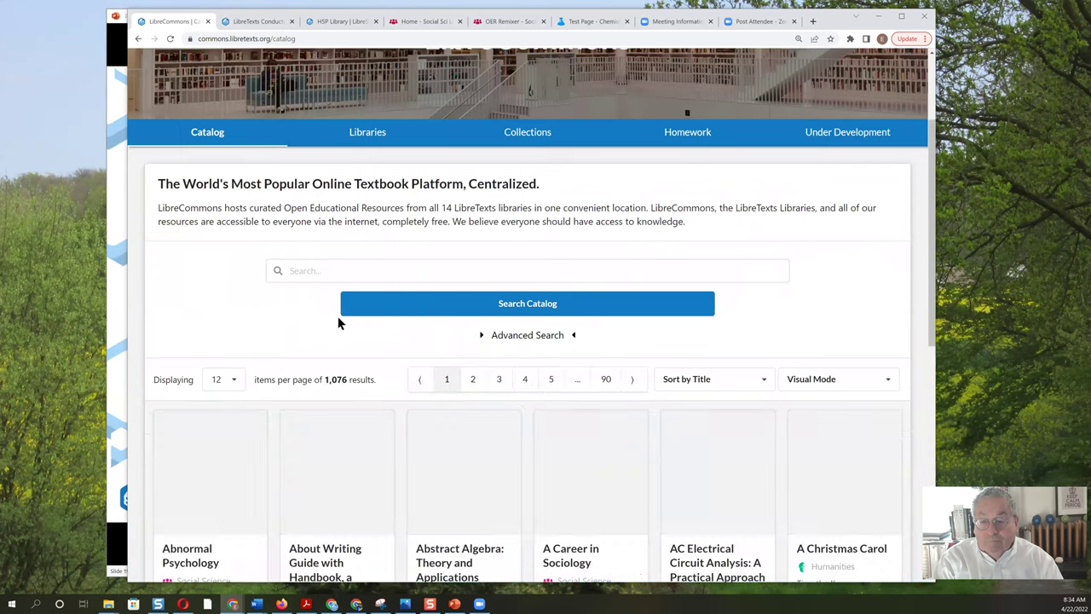
pyautogui.scroll(-3, 240, 188)
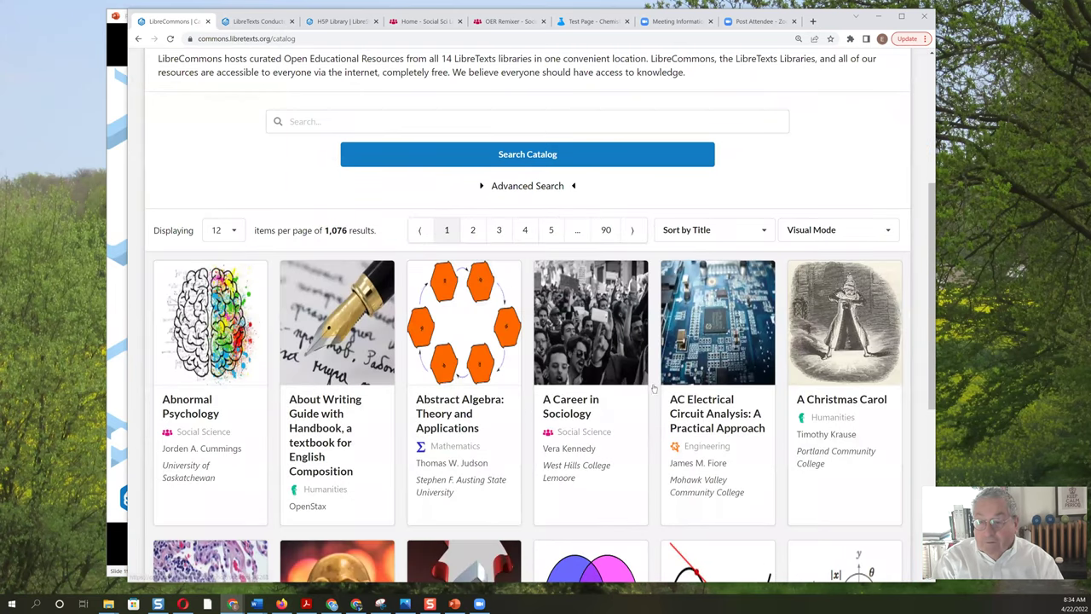
pyautogui.scroll(-1, 508, 378)
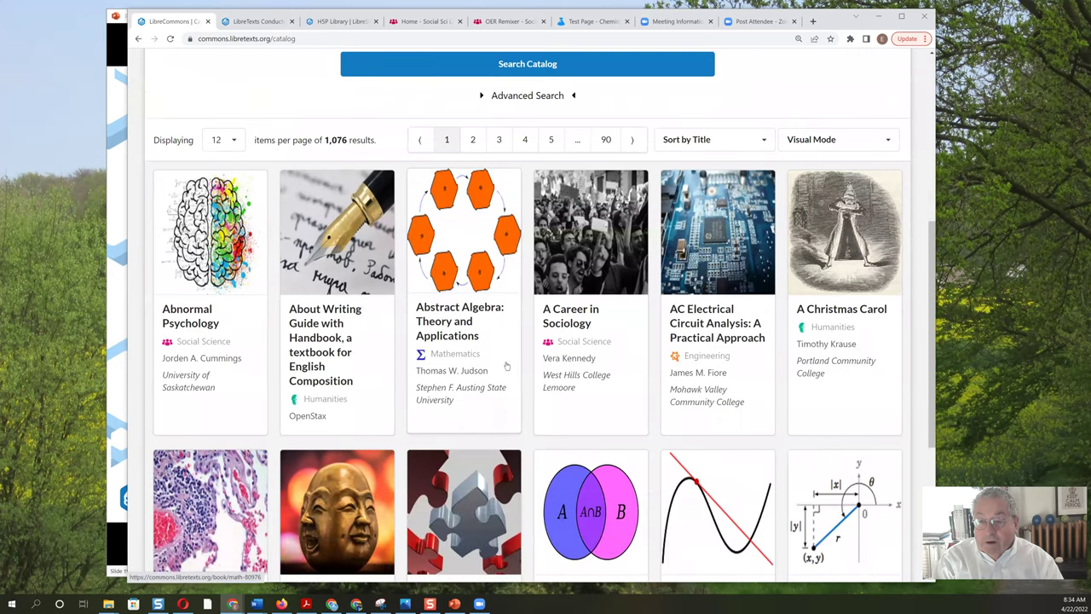
pyautogui.scroll(3, 572, 396)
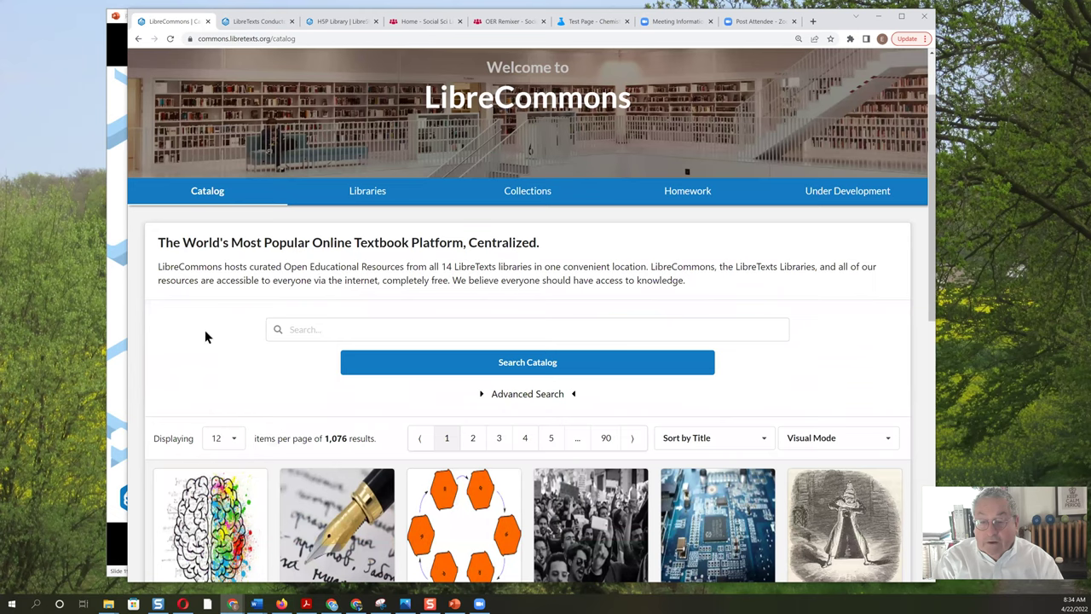
# Step: Open the book "Abstract Algebra: Theory and Applications" from the catalog and download its PDF
pyautogui.scroll(-3, 457, 341)
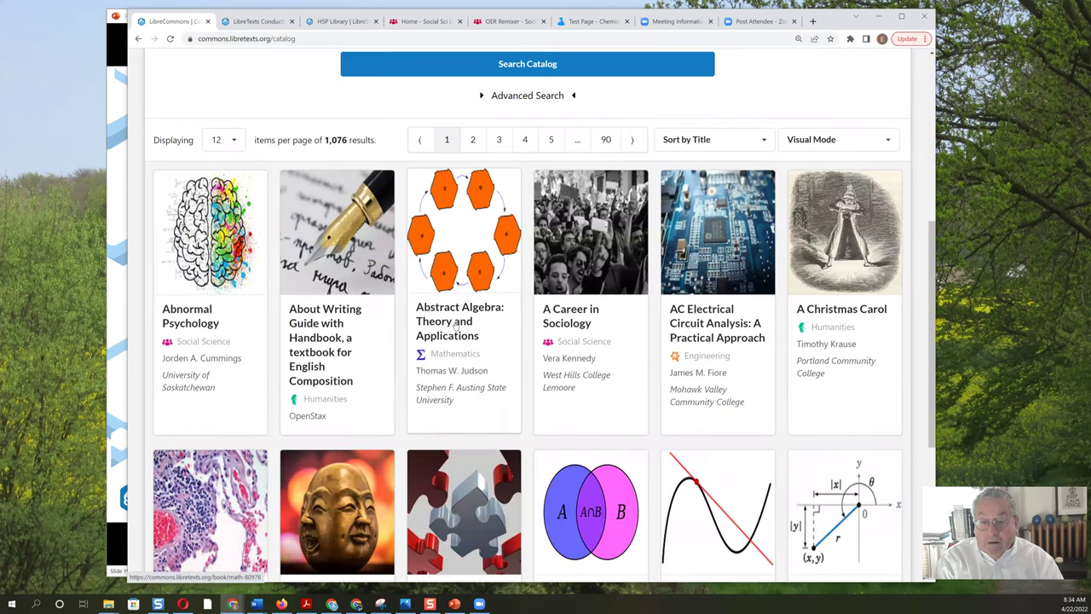
pyautogui.click(457, 321)
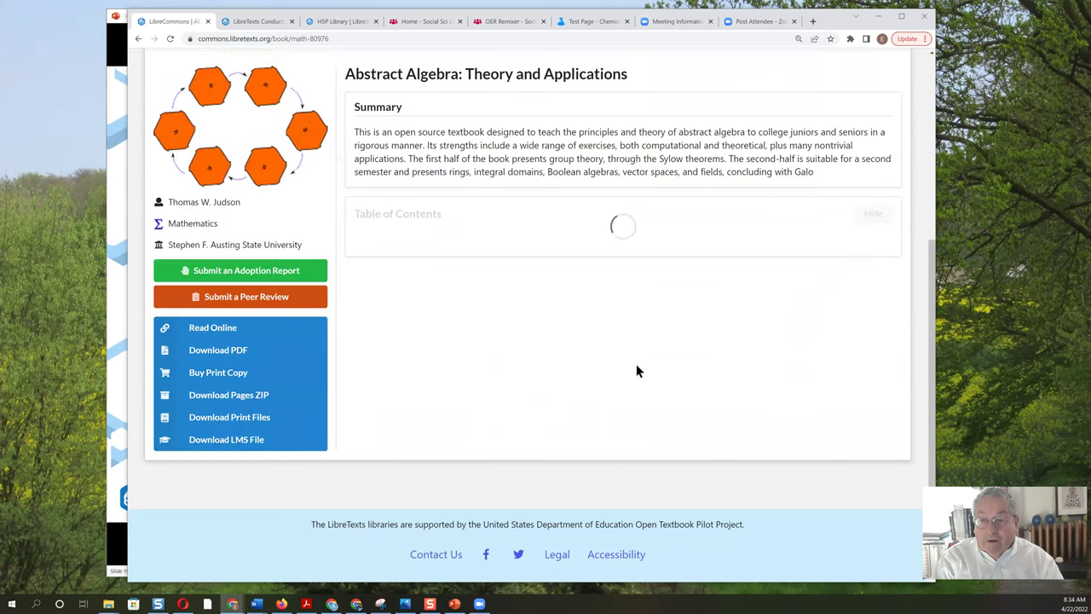
pyautogui.scroll(-1, 495, 358)
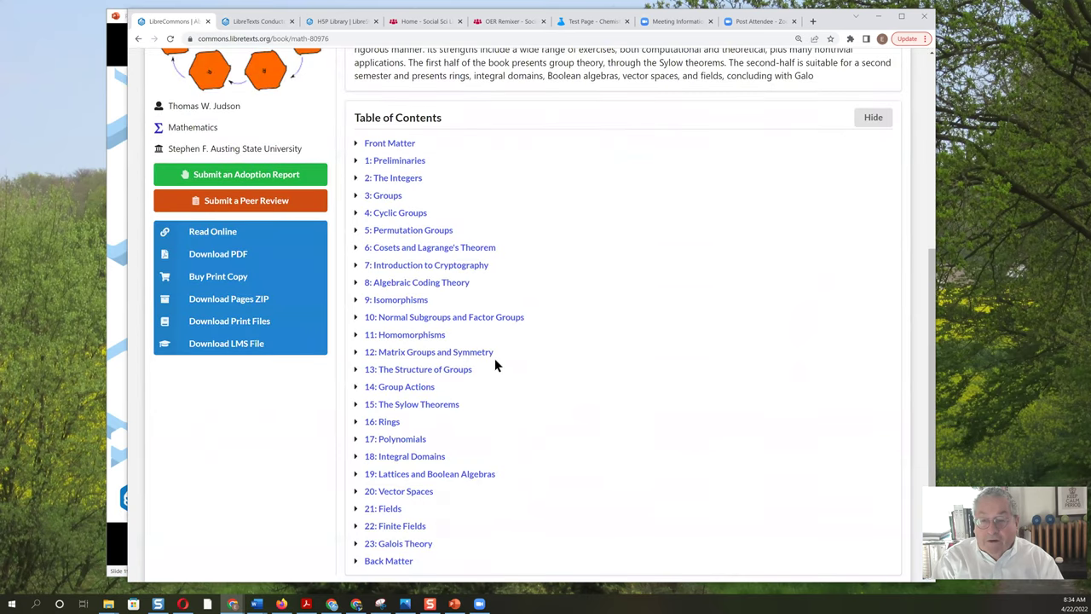
pyautogui.click(225, 257)
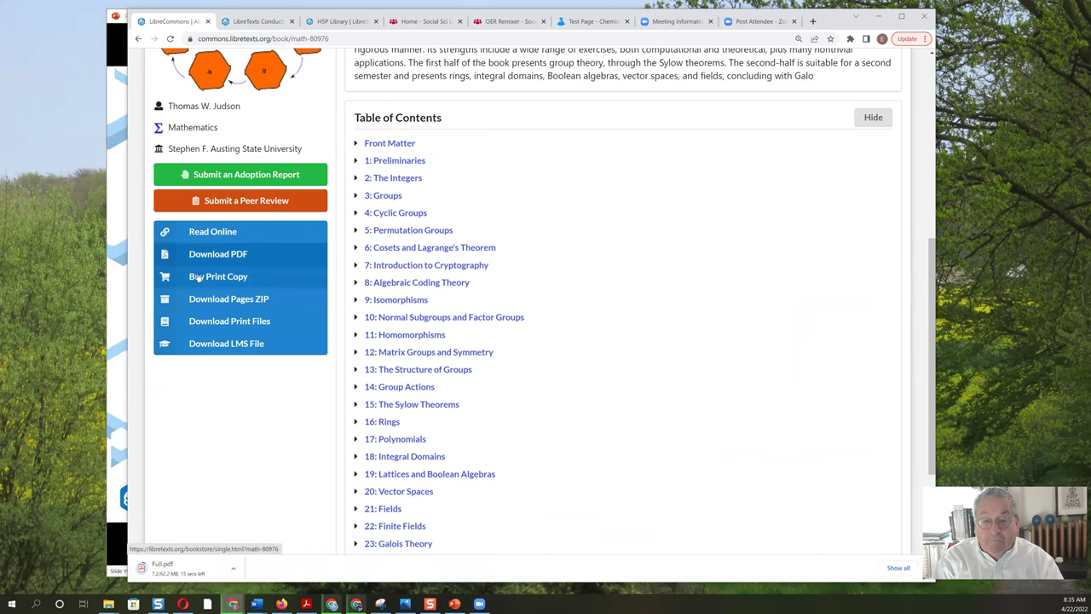
# Step: Open the print order page for the Abstract Algebra book and choose full color pages with a hardcover binding
pyautogui.click(210, 278)
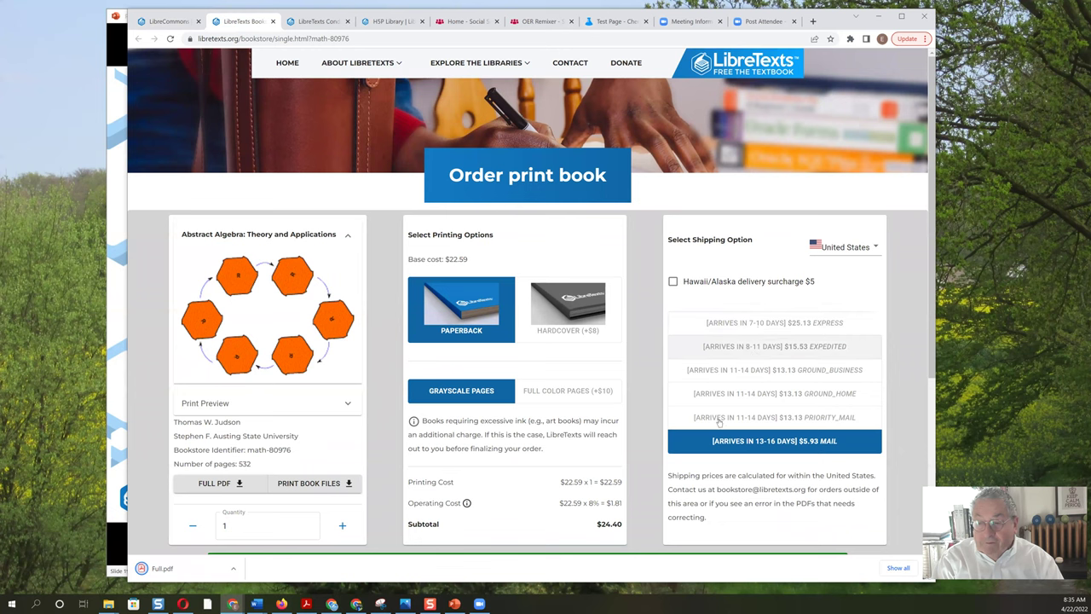
pyautogui.click(552, 391)
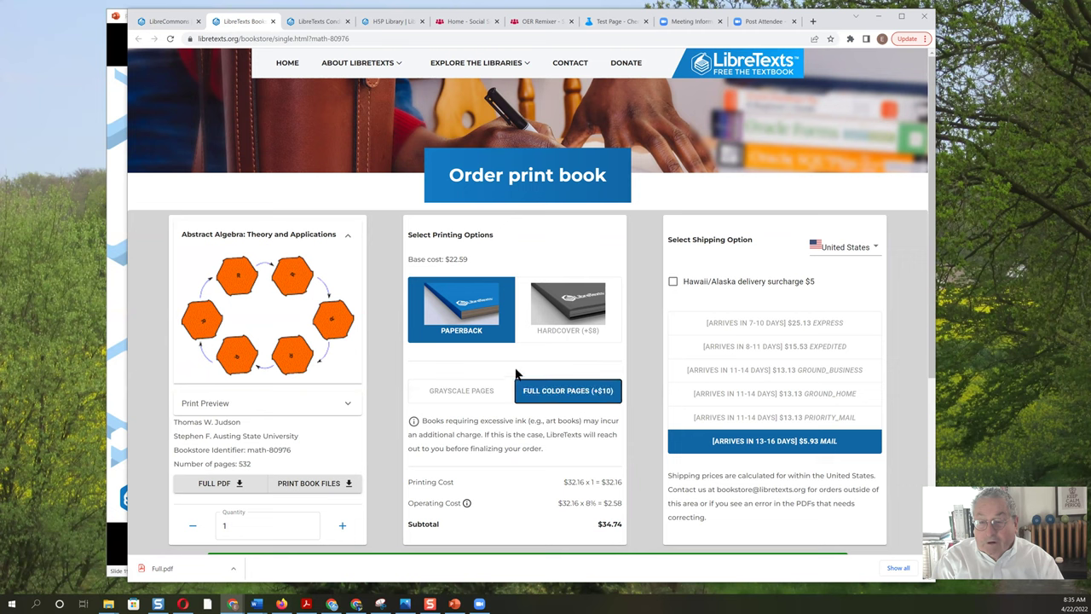
pyautogui.click(563, 308)
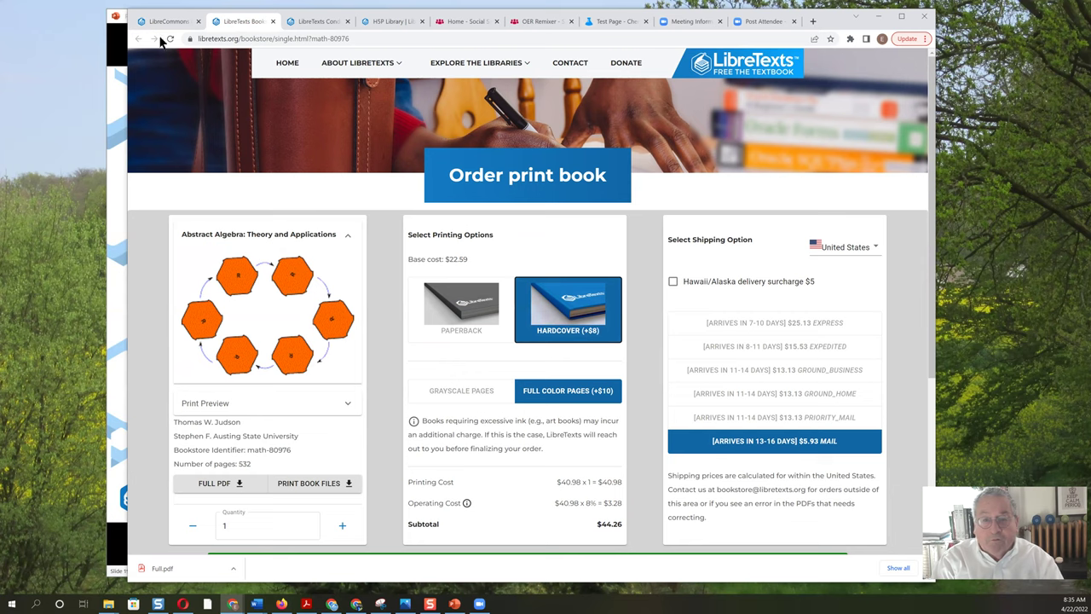
# Step: Close the print order page, view the Adoption Report form for the Abstract Algebra book, and cancel it
pyautogui.click(273, 24)
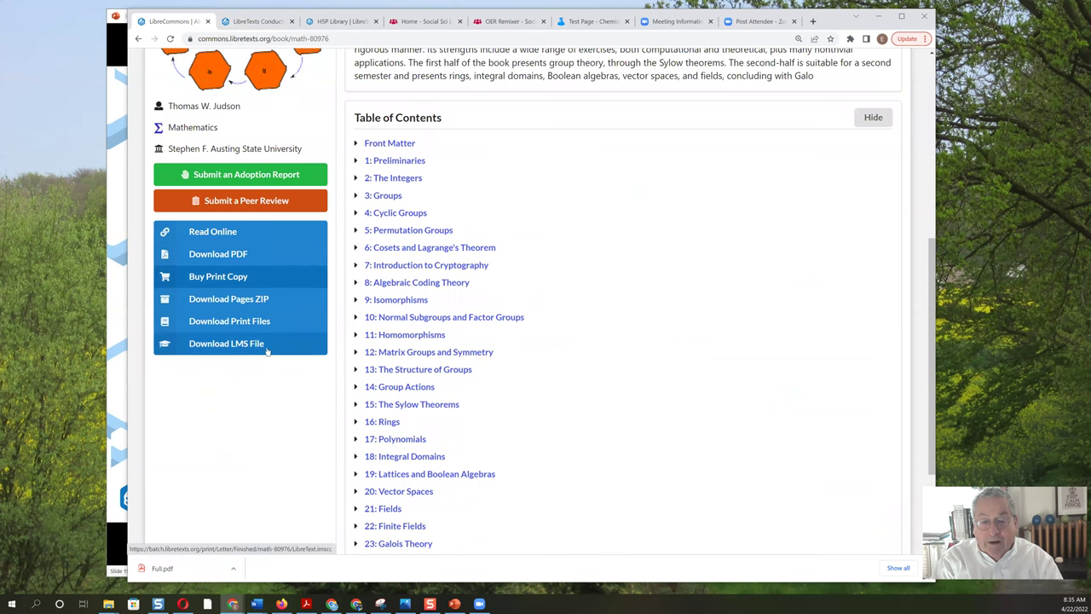
pyautogui.scroll(1, 273, 324)
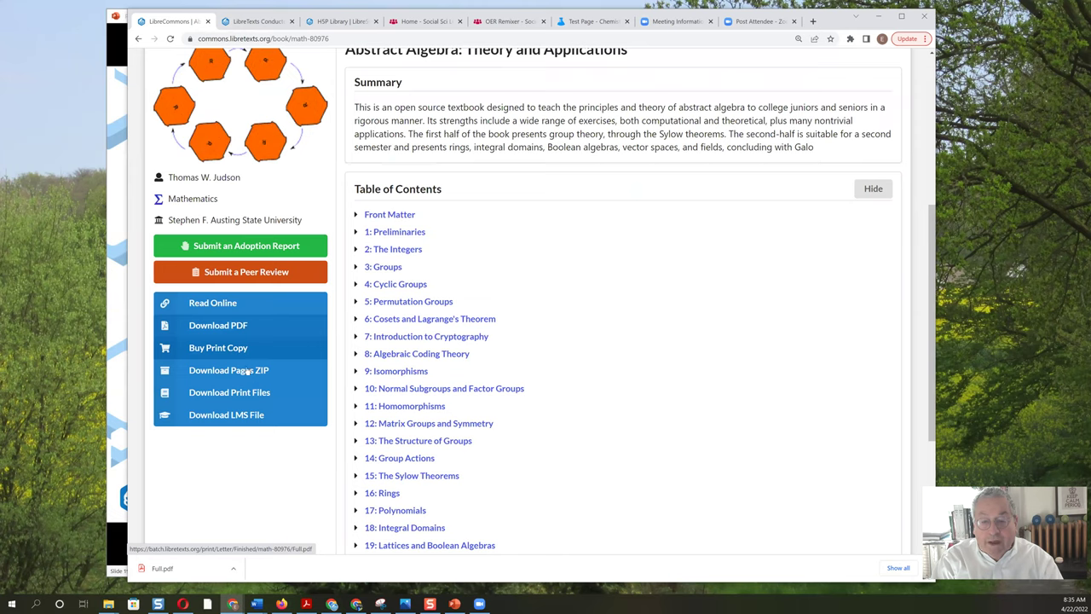
pyautogui.scroll(1, 245, 325)
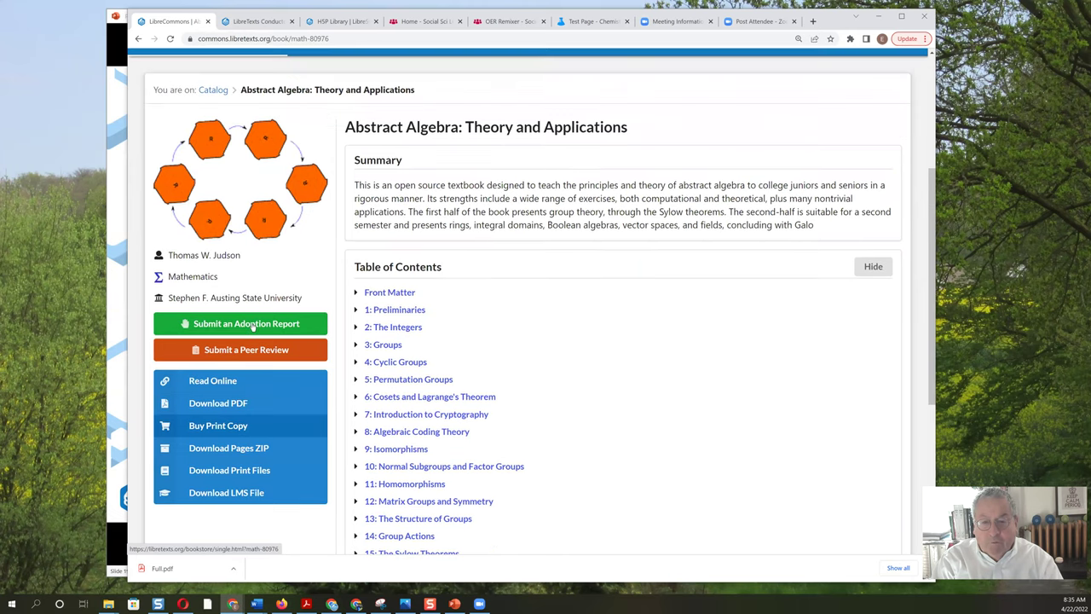
pyautogui.click(252, 325)
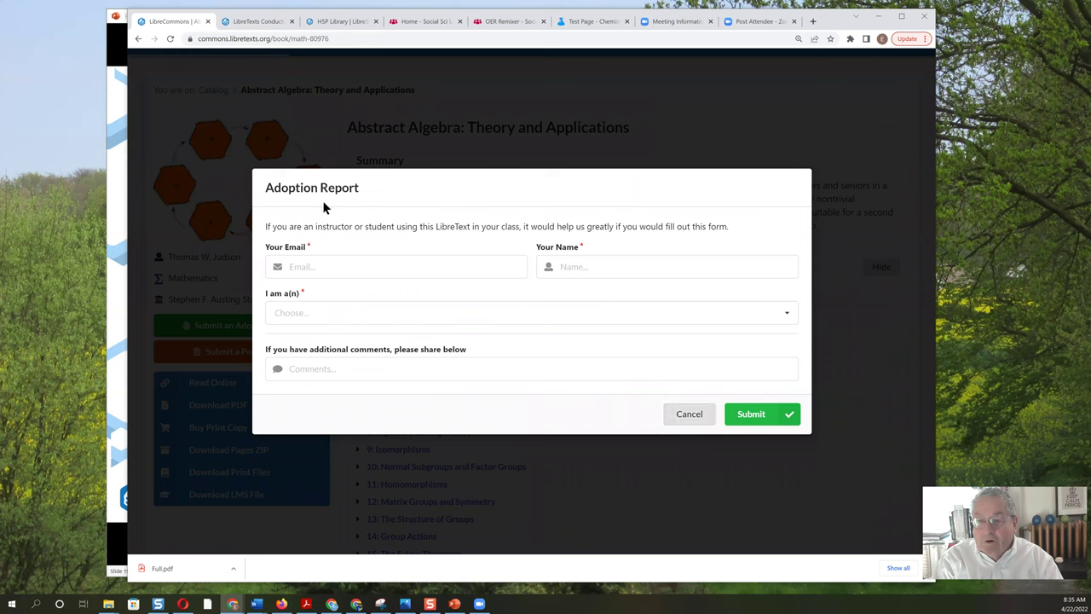
pyautogui.click(690, 417)
# Step: Examine the peer review form for the Abstract Algebra book and return to the catalog without submitting
pyautogui.click(247, 351)
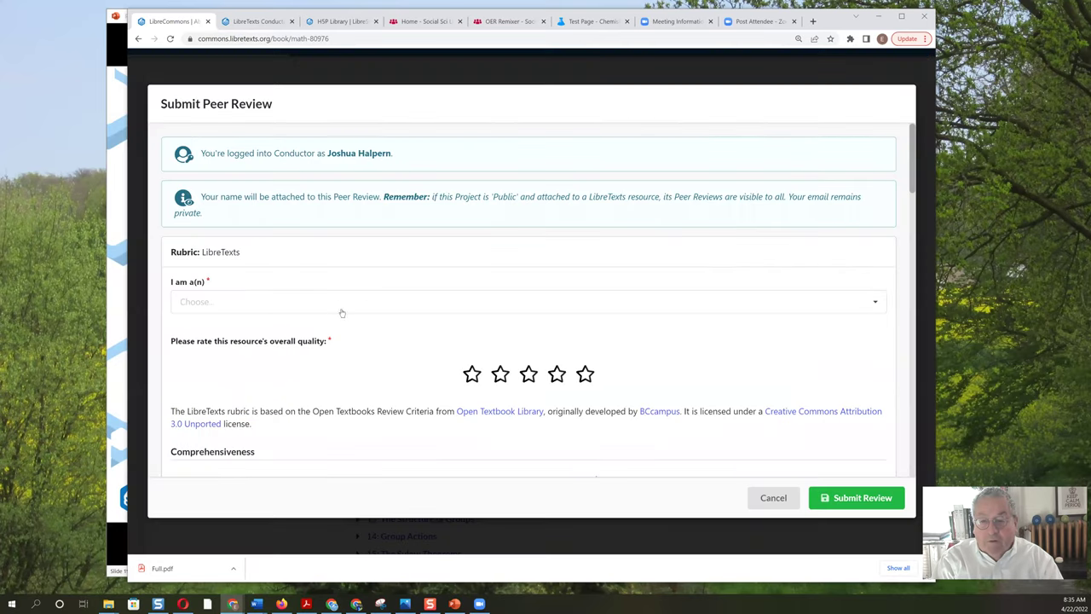
pyautogui.scroll(-8, 366, 242)
pyautogui.scroll(-10, 365, 249)
pyautogui.scroll(20, 366, 249)
pyautogui.scroll(3, 215, 160)
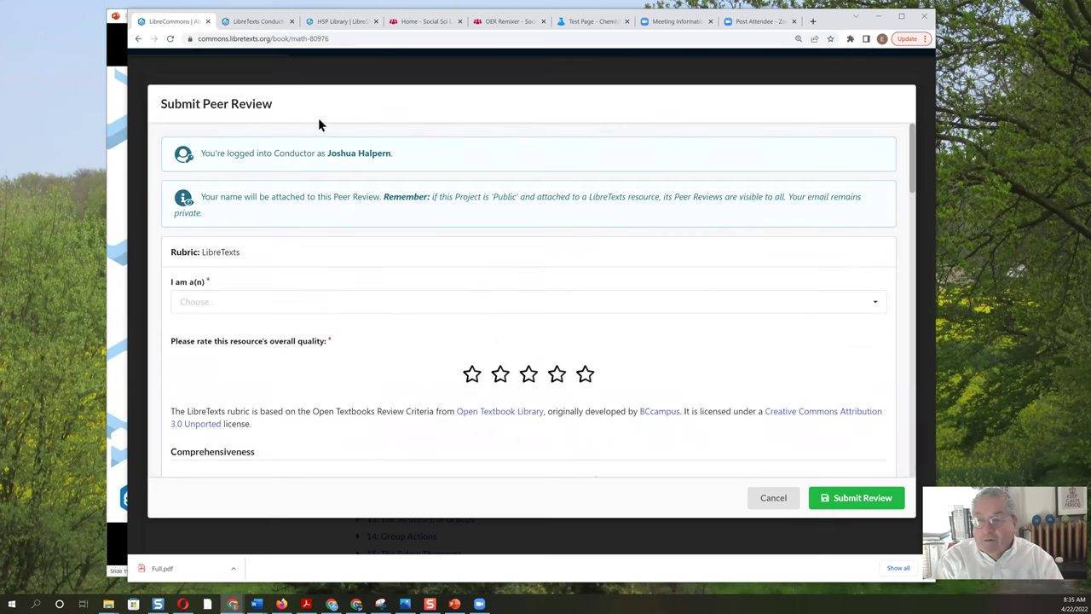
pyautogui.click(138, 39)
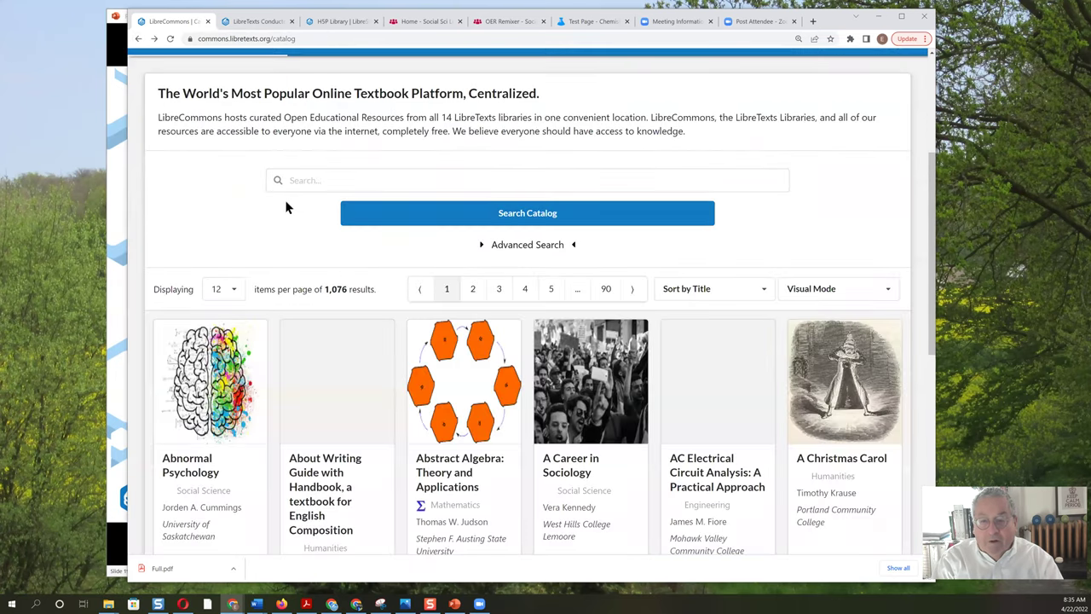
# Step: View the LibreCommons Libraries page and look over the course listings on the Homework page
pyautogui.scroll(-2, 307, 214)
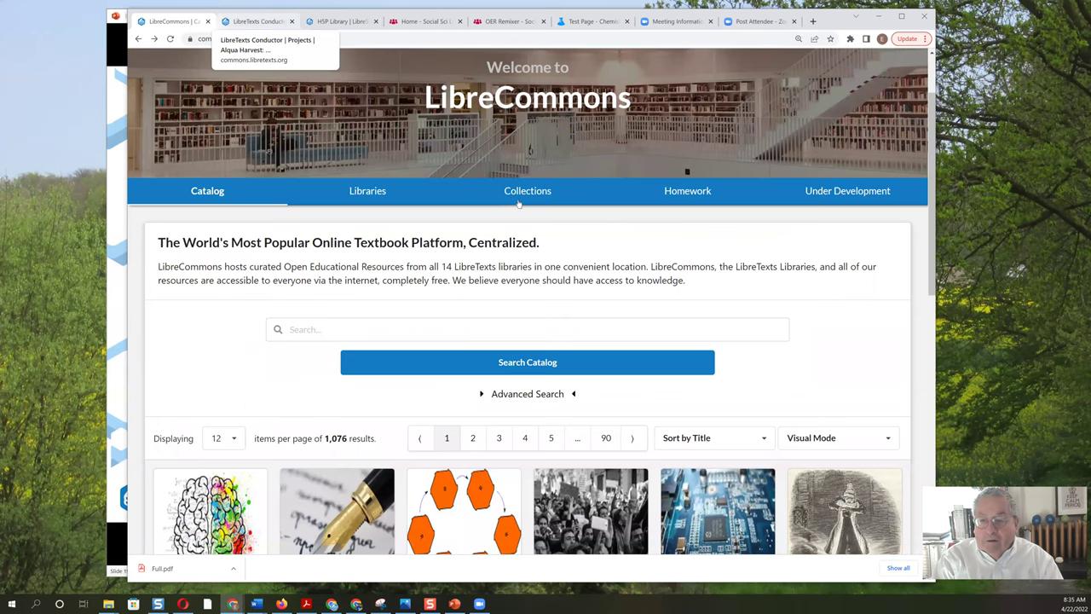
pyautogui.click(370, 191)
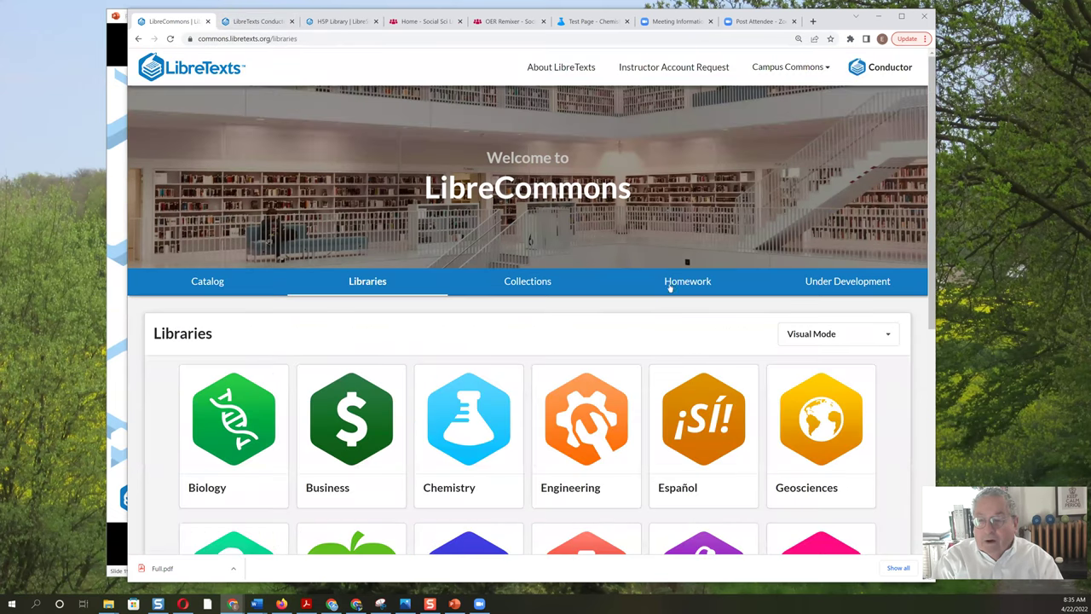
pyautogui.click(669, 289)
pyautogui.scroll(-2, 509, 295)
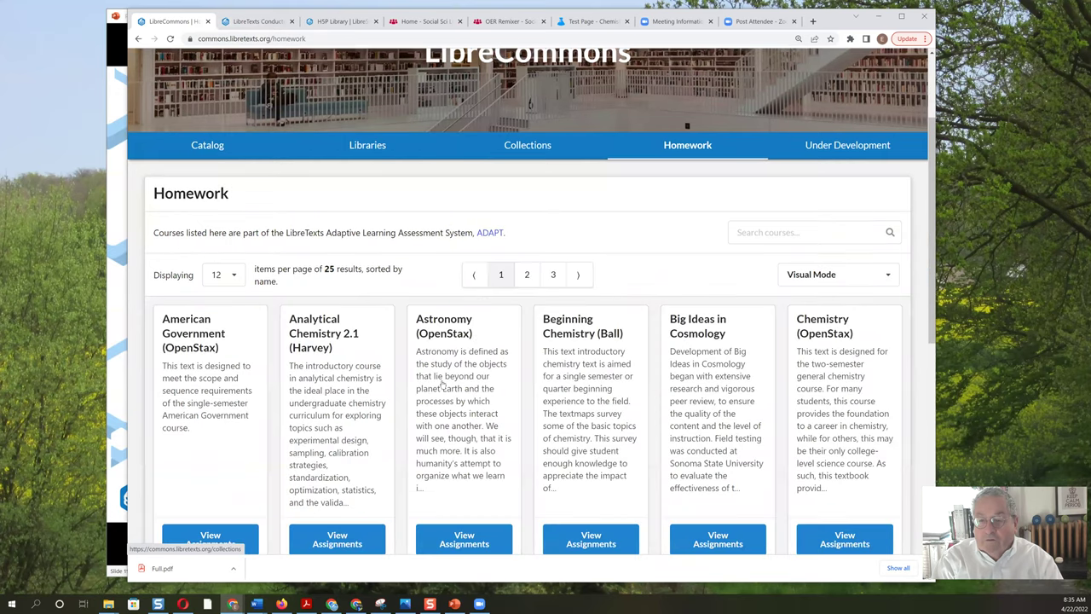
pyautogui.scroll(-2, 366, 369)
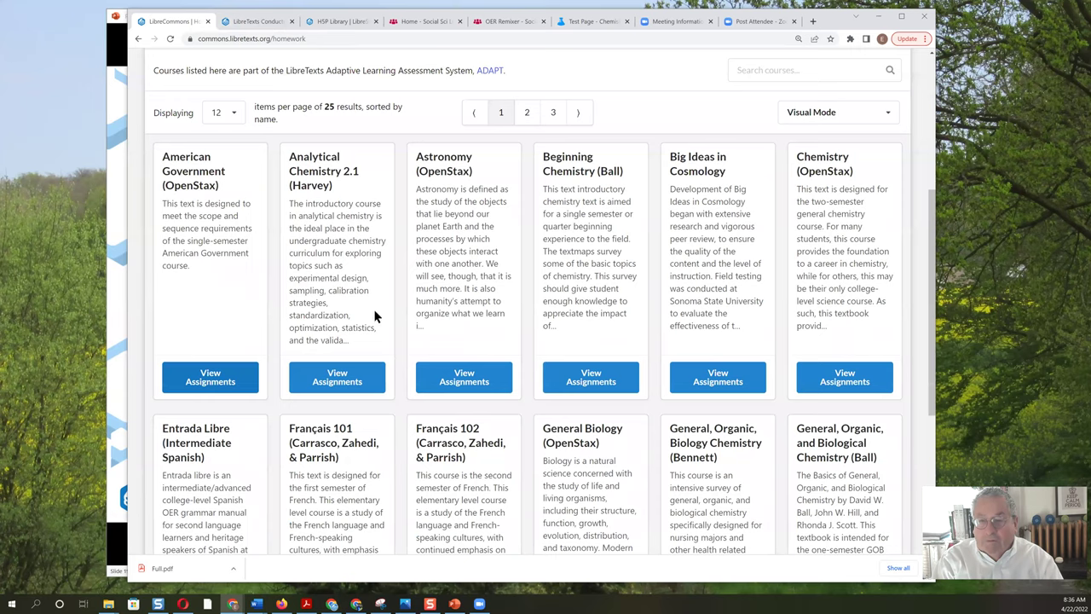
pyautogui.scroll(4, 550, 304)
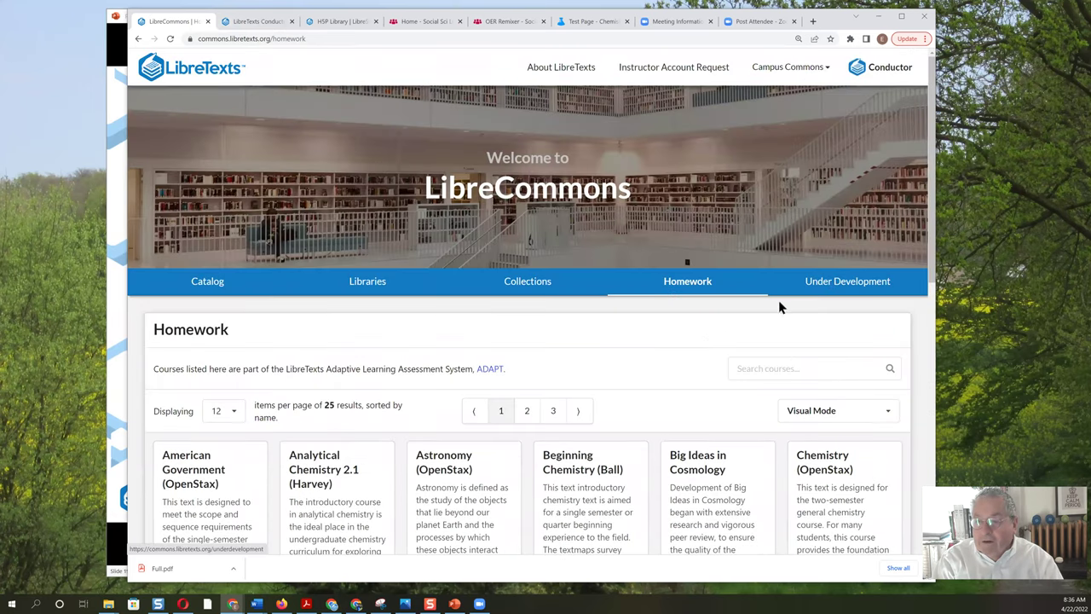
# Step: Look over the Under Development projects and the list of Campus Commons institutions
pyautogui.scroll(-1, 574, 345)
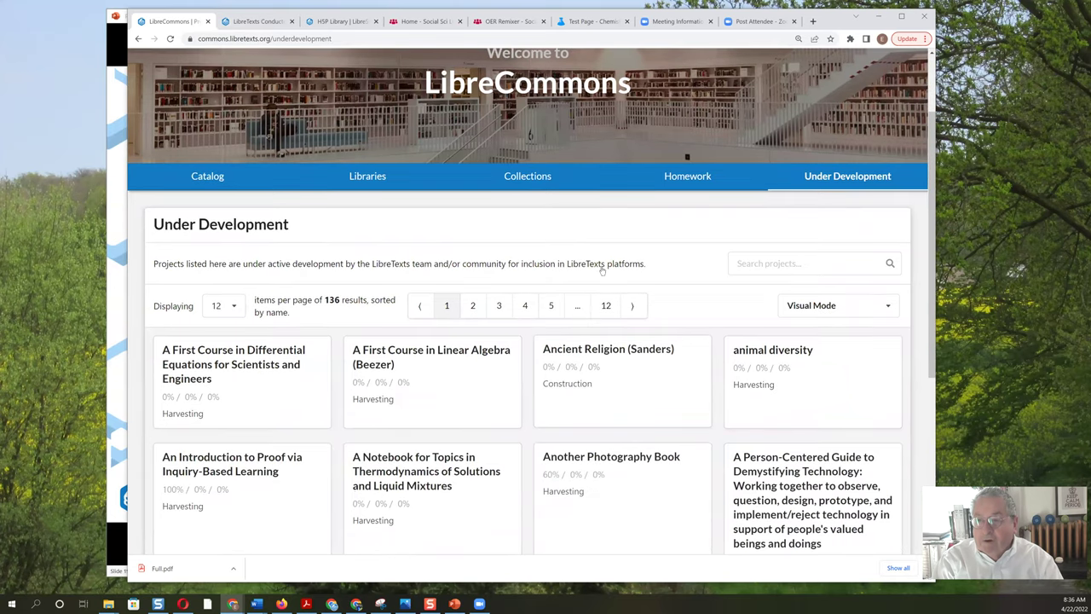
pyautogui.scroll(1, 665, 70)
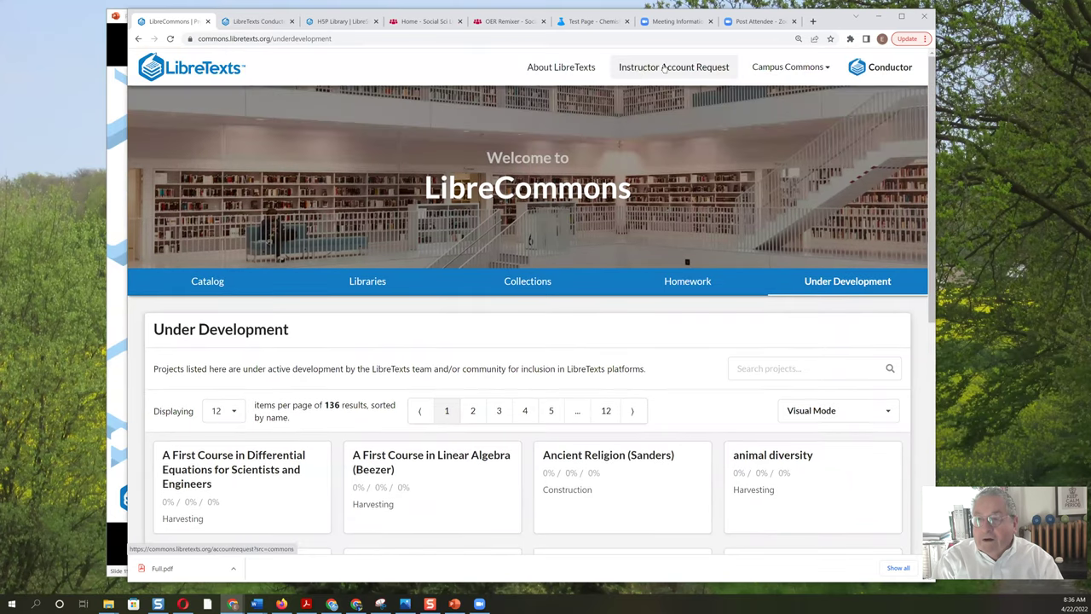
pyautogui.click(786, 69)
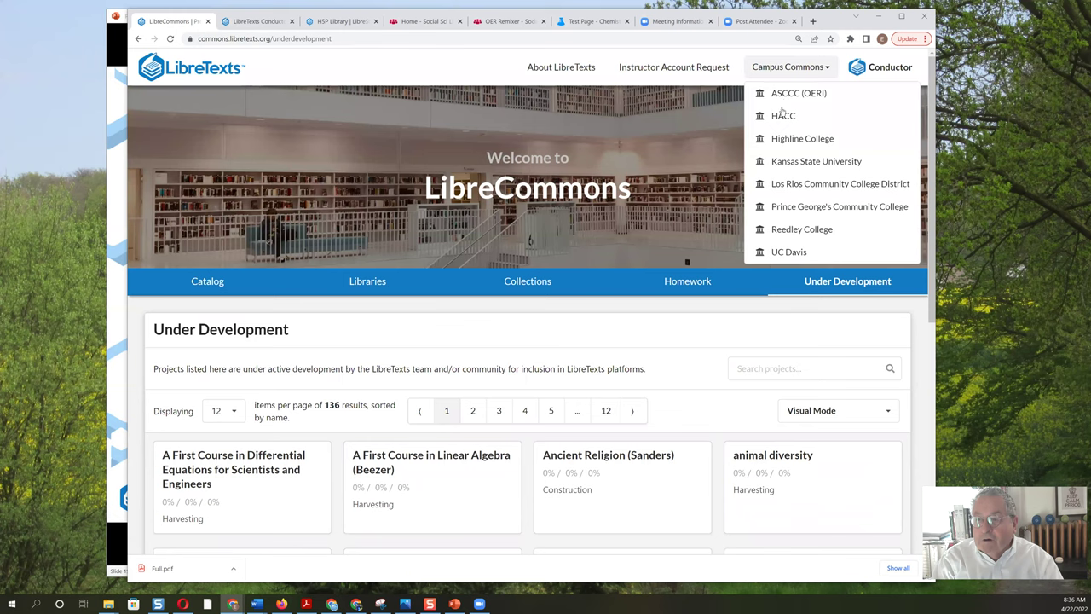
pyautogui.click(671, 122)
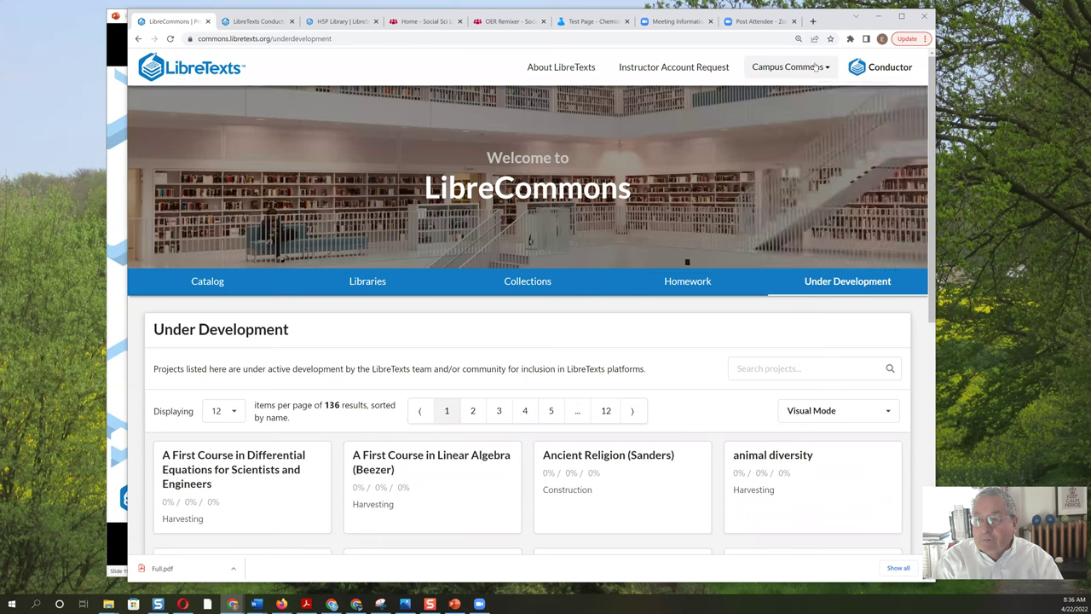
# Step: Open the instructor account request form and examine its account purpose, library and instructor verification fields
pyautogui.click(664, 68)
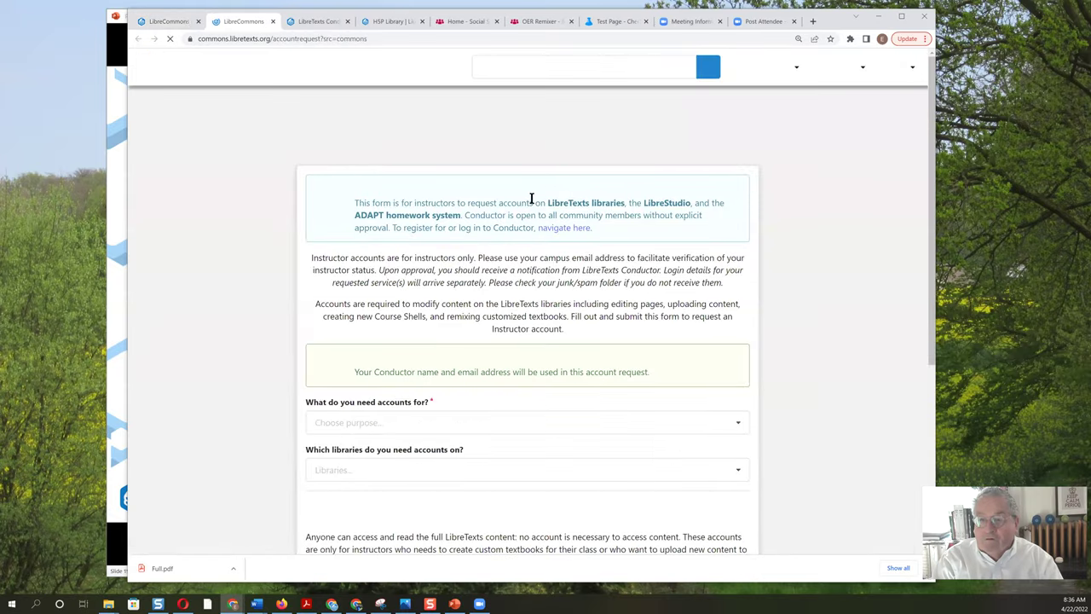
pyautogui.scroll(-3, 350, 229)
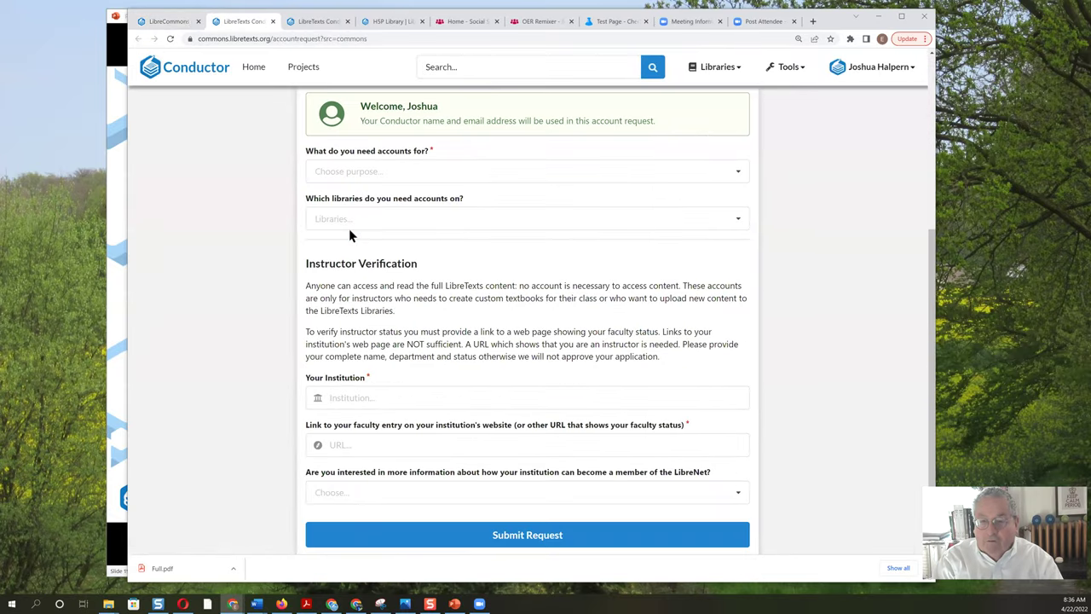
pyautogui.scroll(-1, 350, 230)
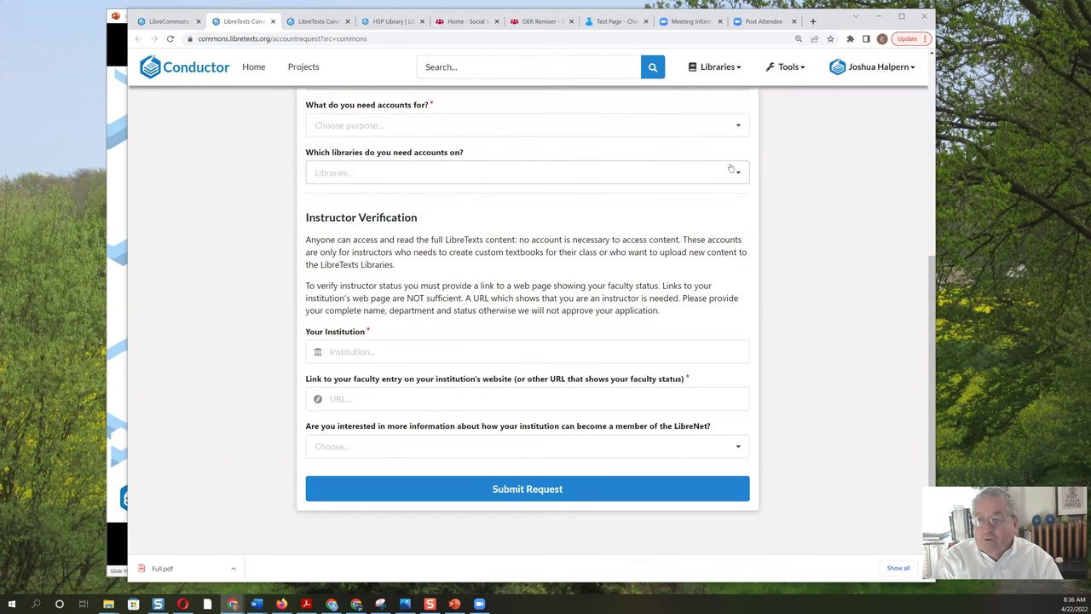
pyautogui.moveTo(931, 280); pyautogui.dragTo(925, 126)
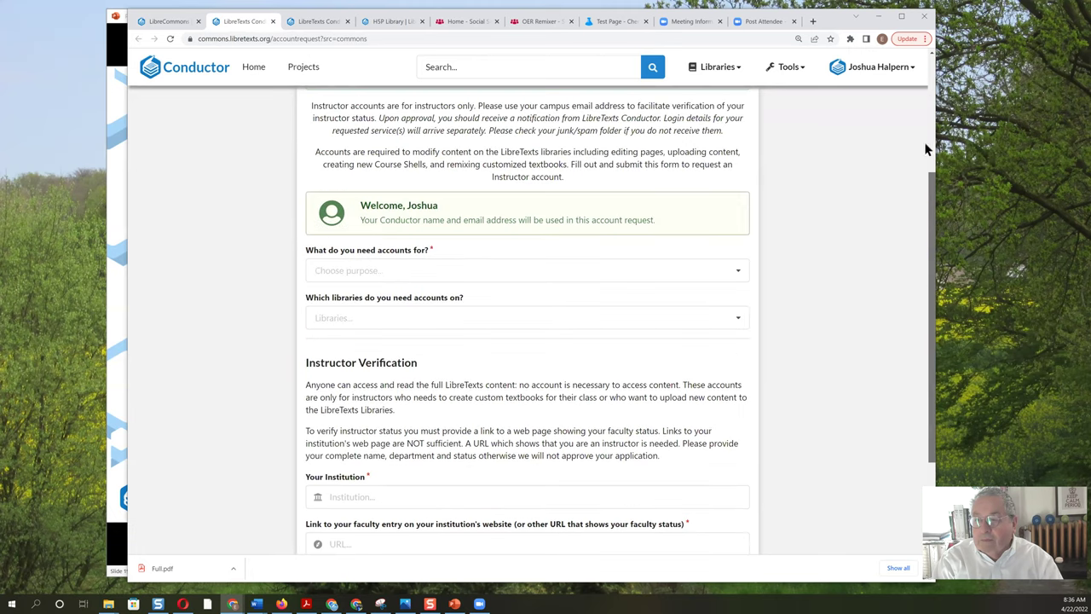
pyautogui.scroll(3, 763, 89)
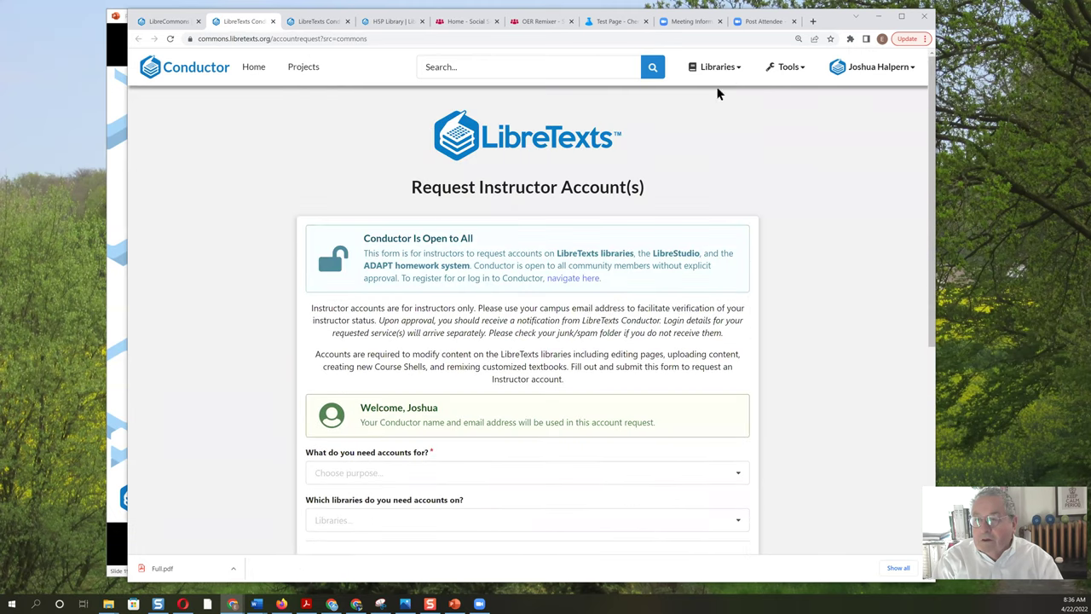
# Step: Switch from LibreCommons to the open Conductor project and go back through its pages to the Conductor home page
pyautogui.click(168, 21)
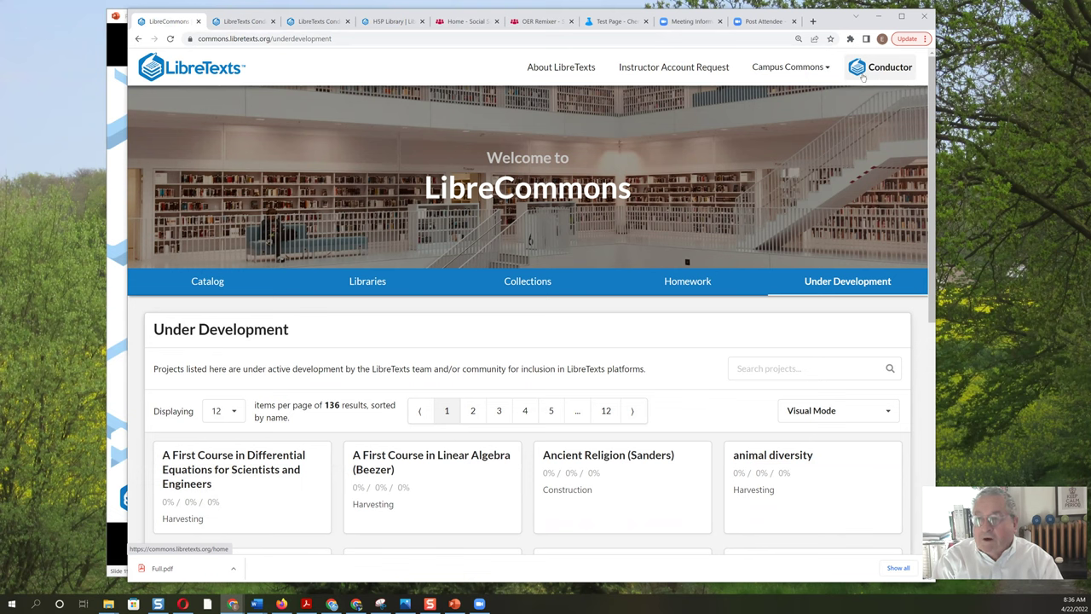
pyautogui.click(320, 24)
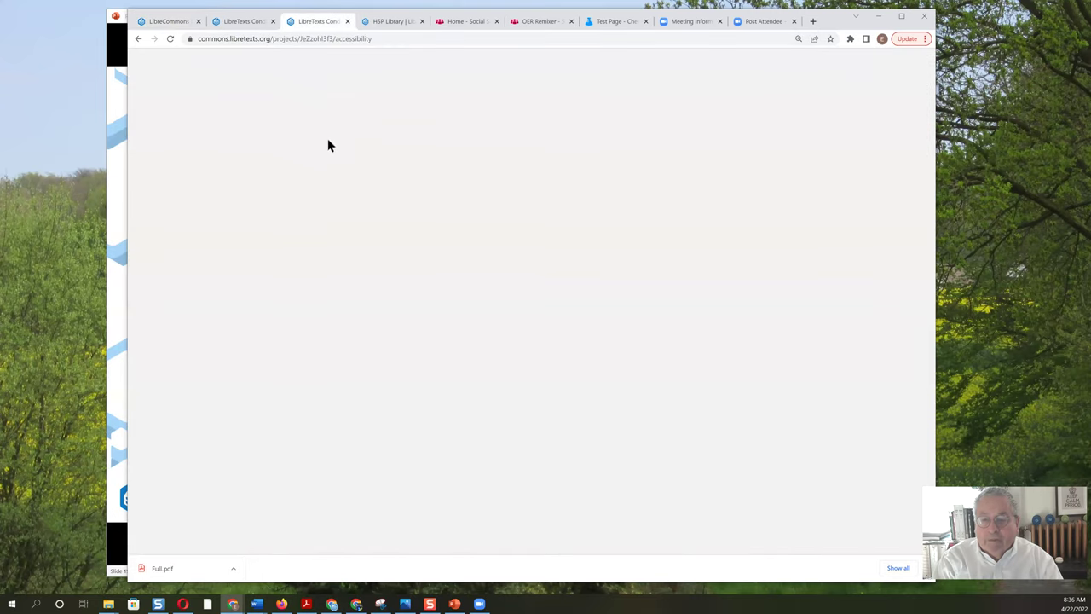
pyautogui.scroll(2, 248, 162)
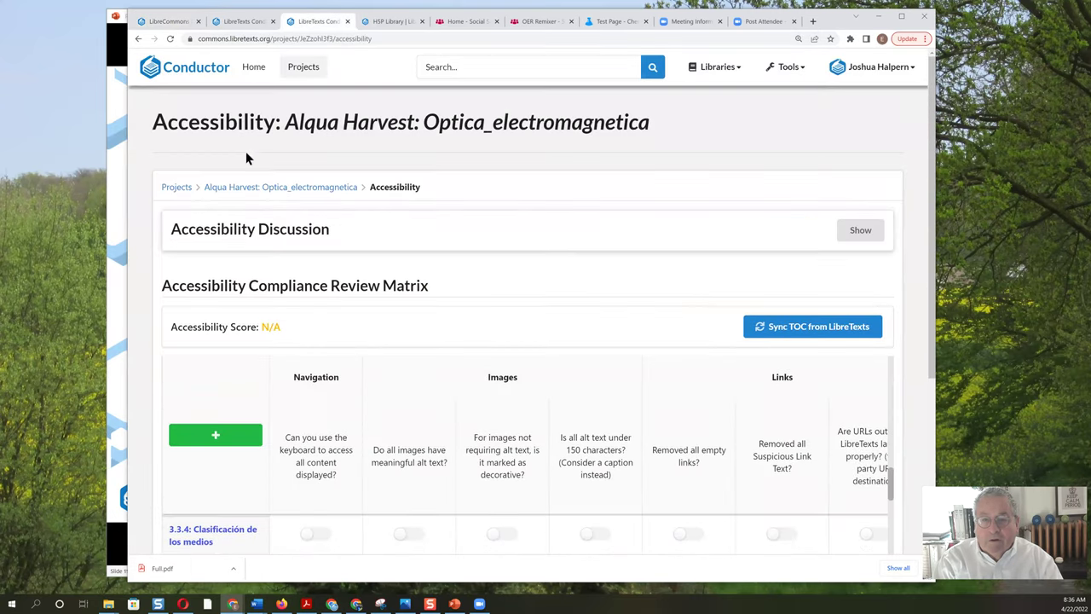
pyautogui.click(138, 39)
pyautogui.click(139, 41)
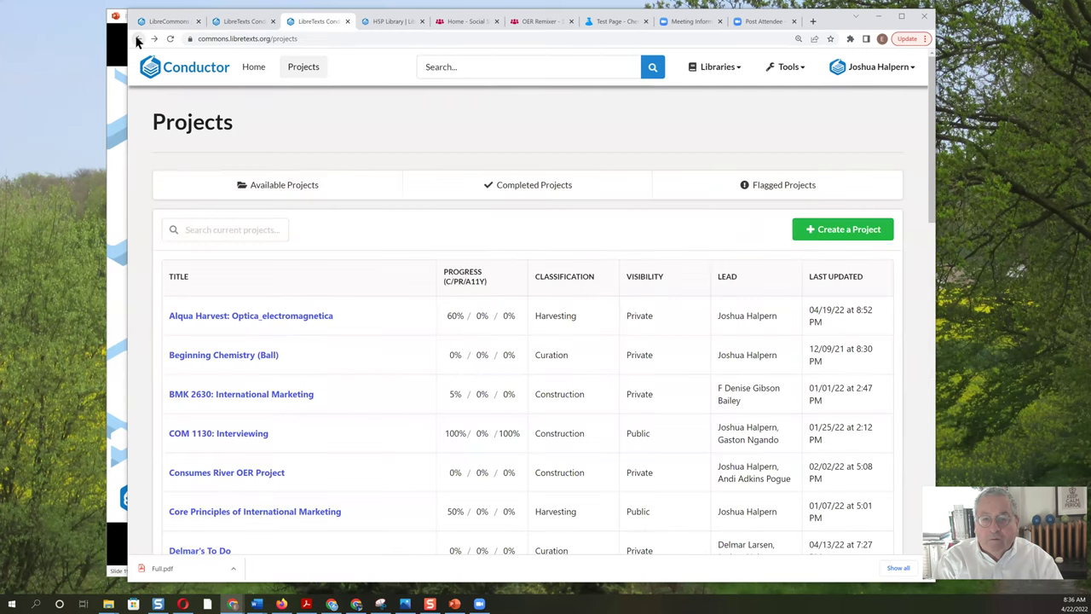
pyautogui.click(138, 41)
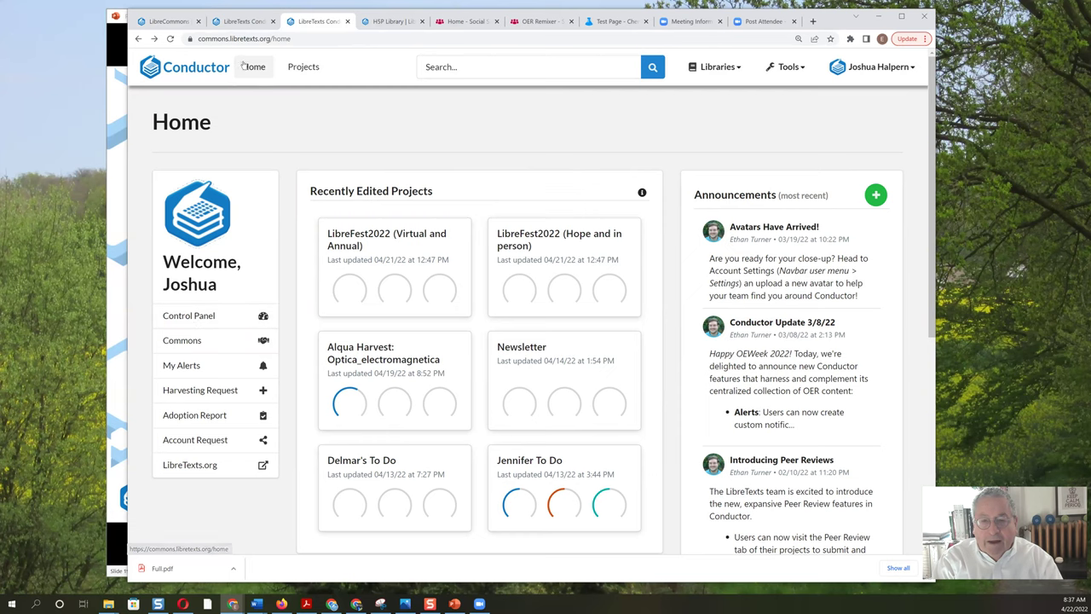
# Step: Open the project "Alqua Harvest: Optica_electromagnetica" from the Projects list and examine its editable project and source properties
pyautogui.click(299, 67)
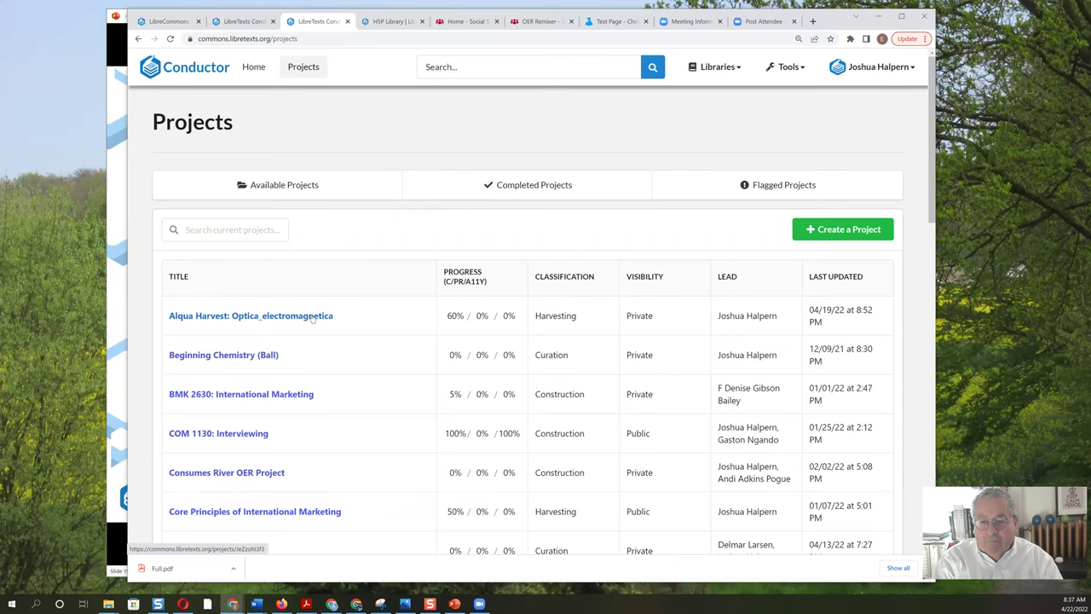
pyautogui.click(312, 316)
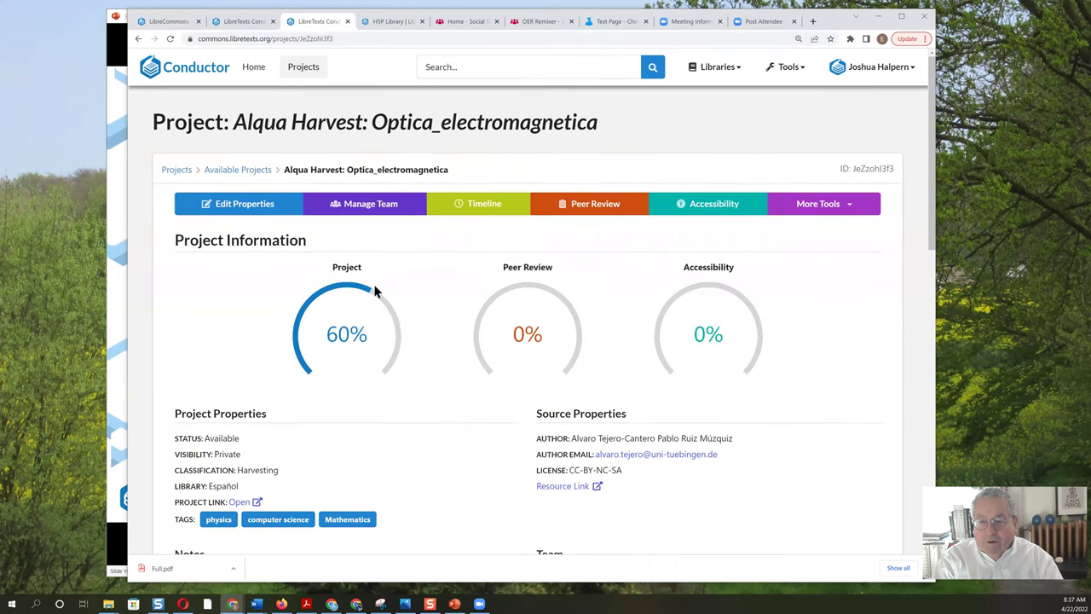
pyautogui.click(237, 211)
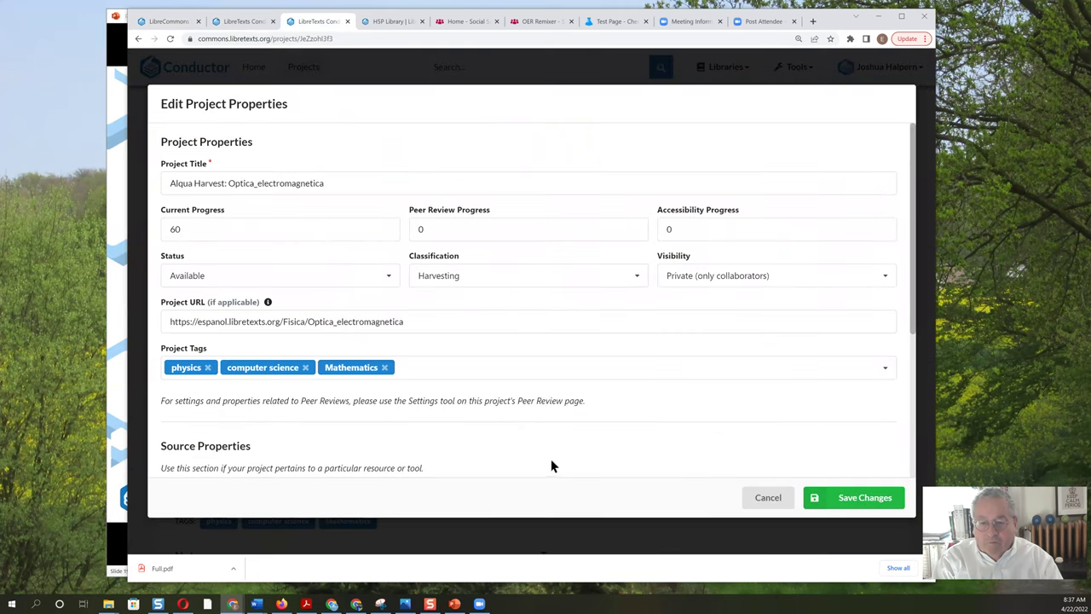
pyautogui.scroll(-3, 359, 356)
pyautogui.scroll(-2, 197, 325)
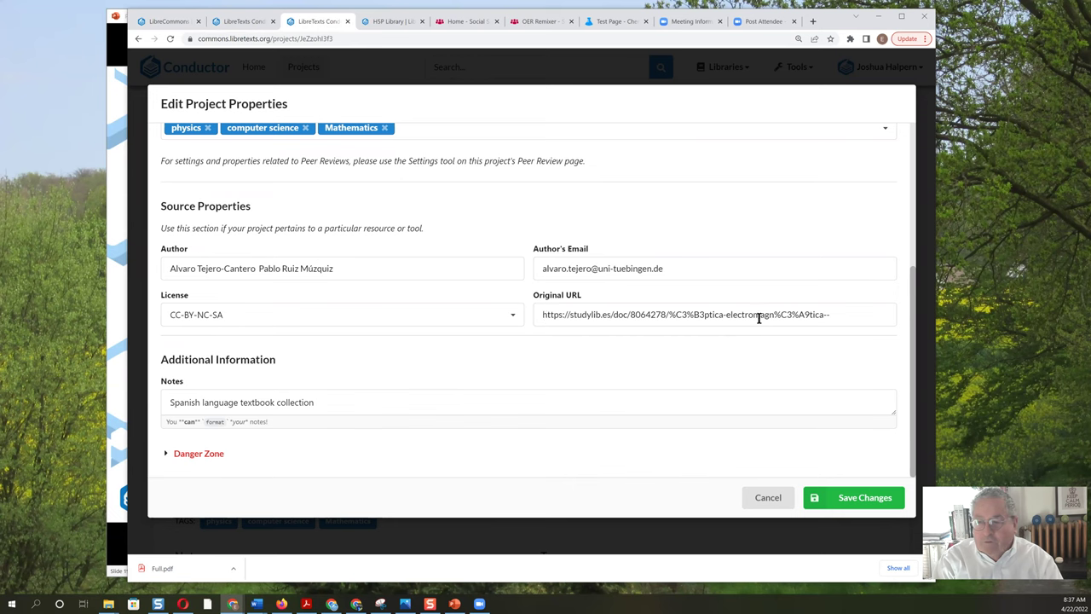
pyautogui.scroll(3, 387, 357)
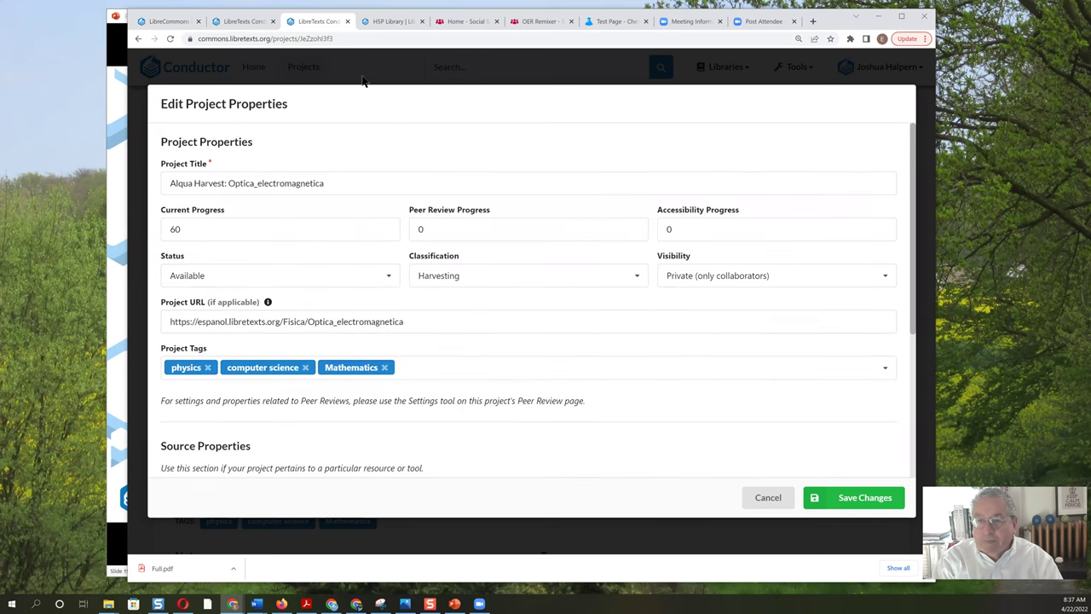
# Step: Leave the properties form, reopen the Alqua Harvest project, and view its team management dialog before closing it
pyautogui.click(138, 39)
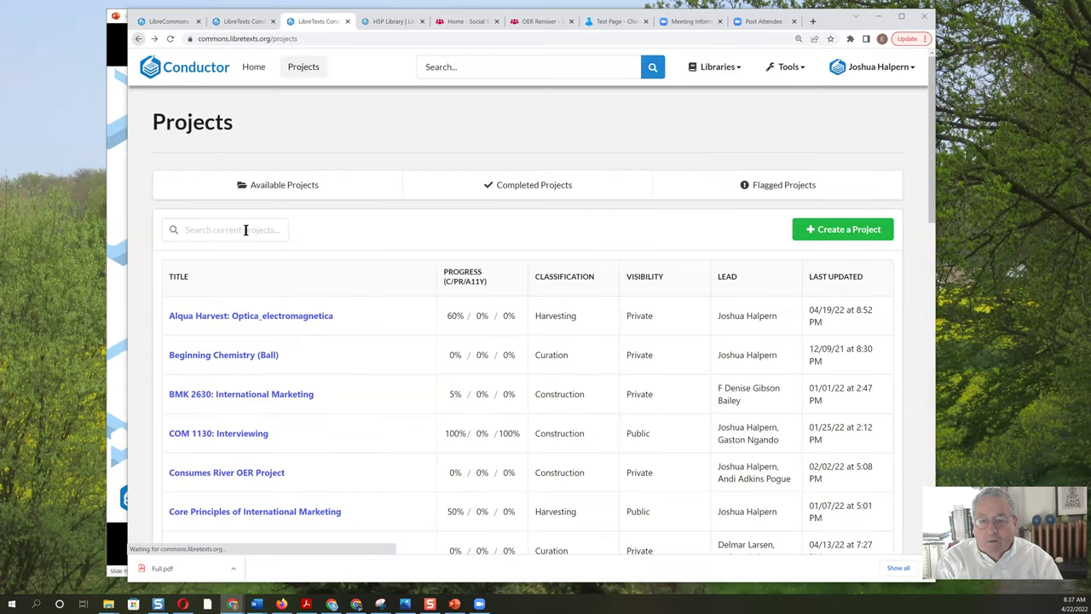
pyautogui.click(261, 317)
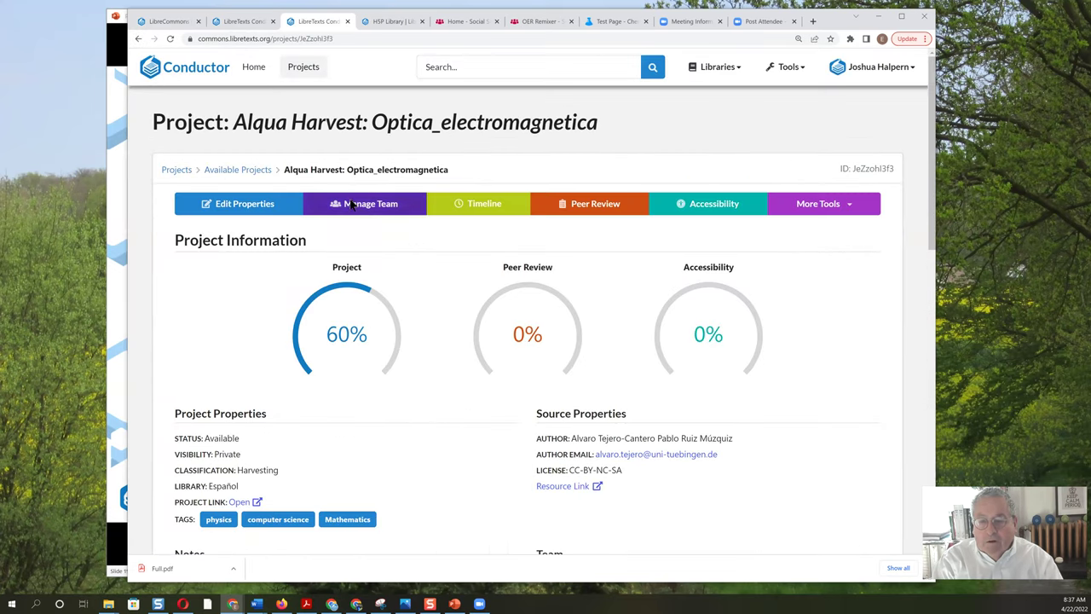
pyautogui.click(350, 204)
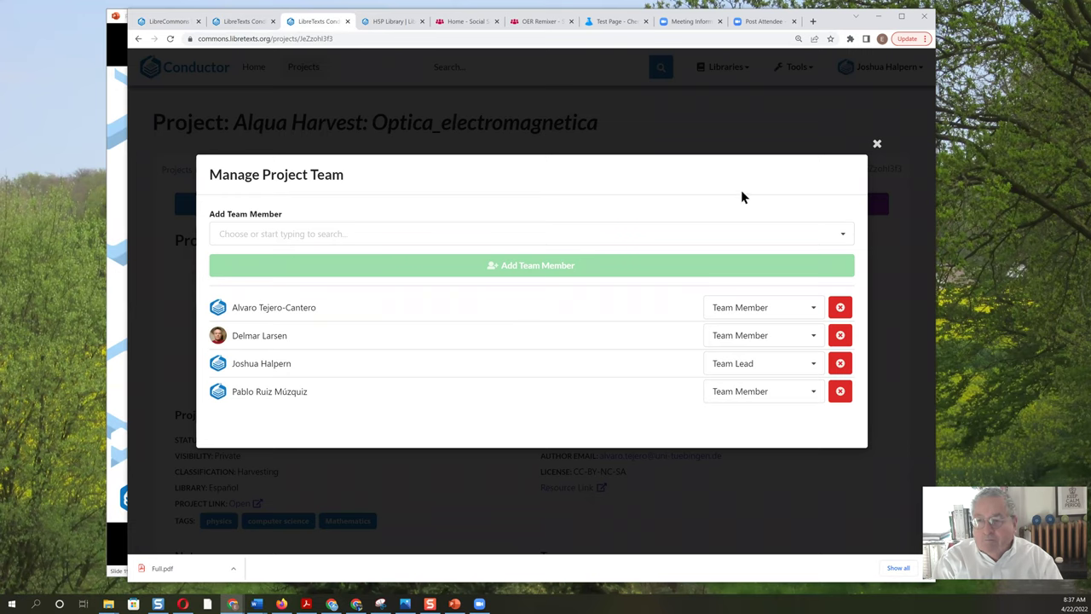
pyautogui.click(877, 144)
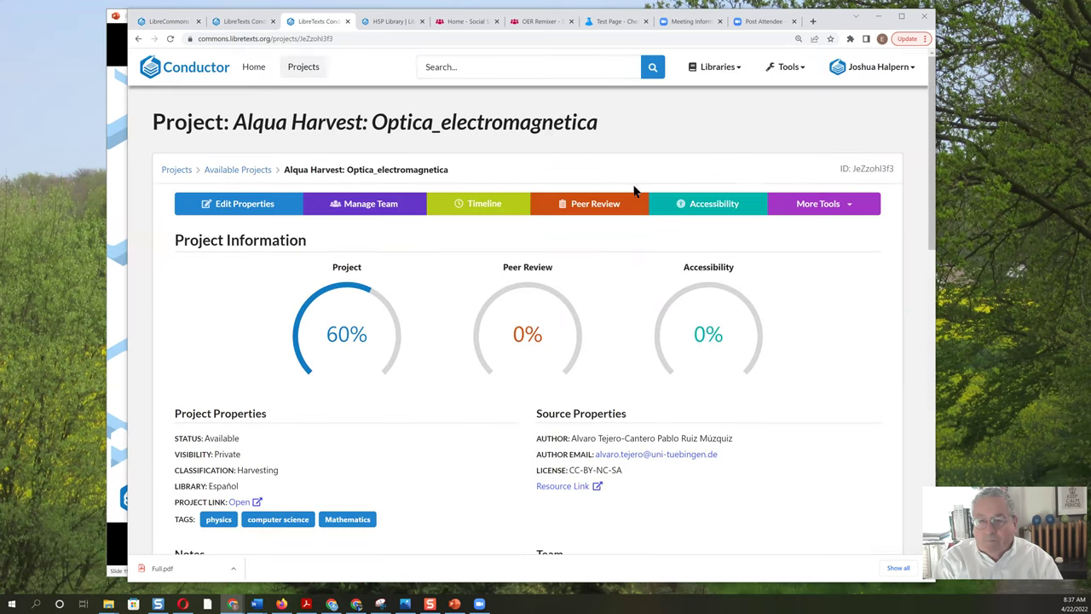
# Step: Examine the Alqua Harvest project's timeline in Gantt and calendar views, then return to the project page
pyautogui.click(494, 210)
pyautogui.scroll(-2, 399, 261)
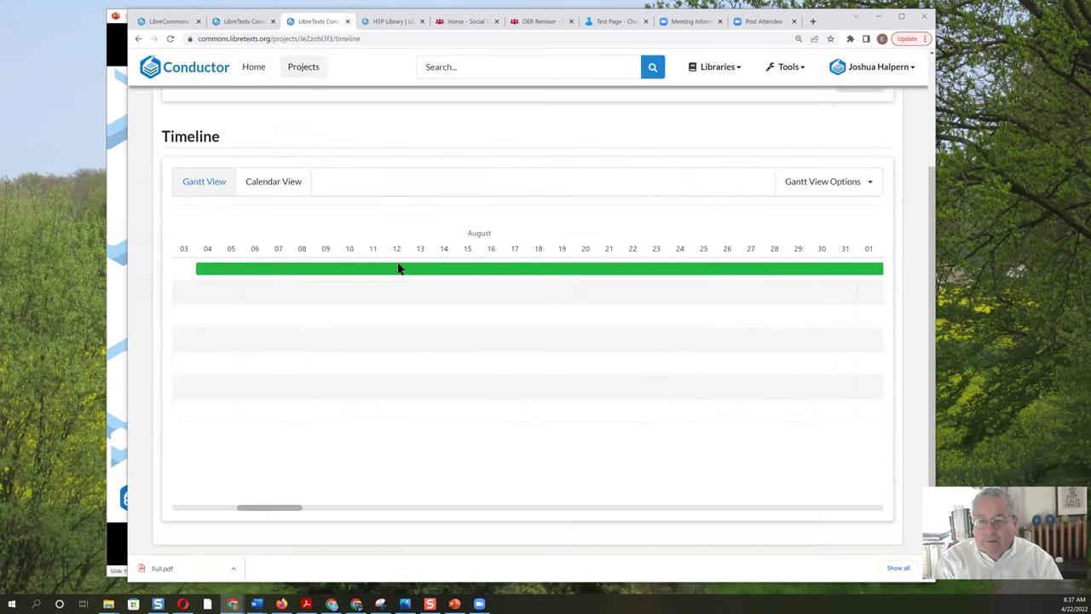
pyautogui.moveTo(287, 509); pyautogui.dragTo(548, 511)
pyautogui.click(269, 183)
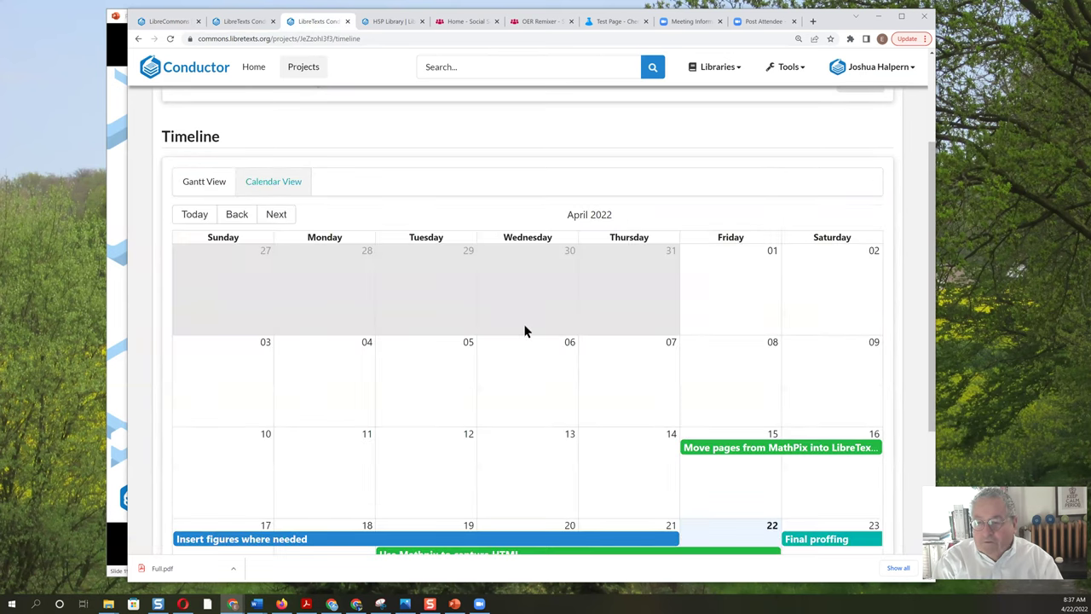
pyautogui.scroll(-2, 522, 330)
pyautogui.scroll(2, 479, 323)
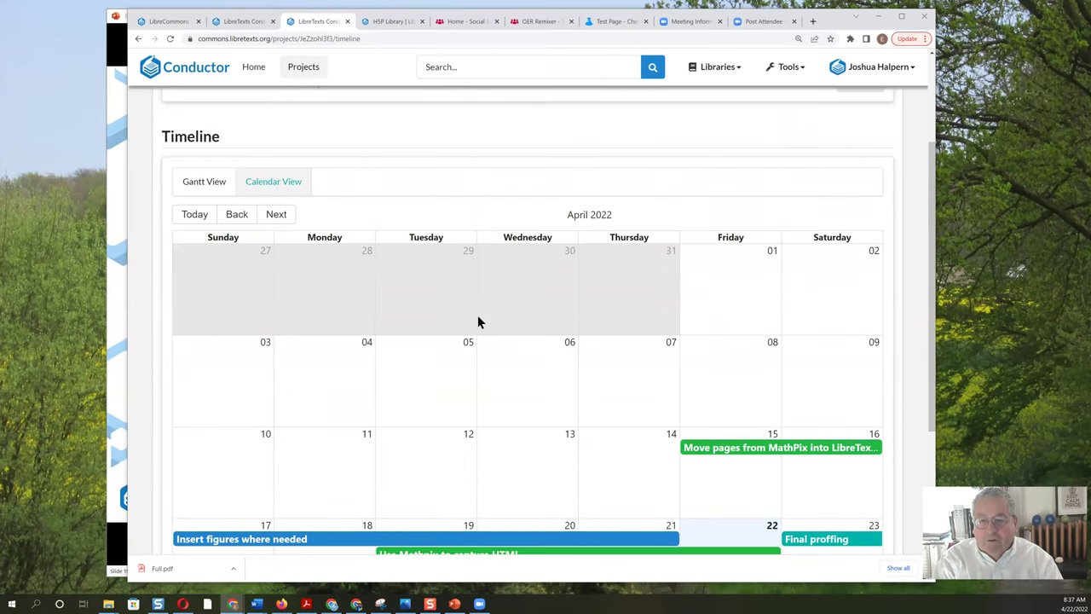
pyautogui.scroll(2, 358, 179)
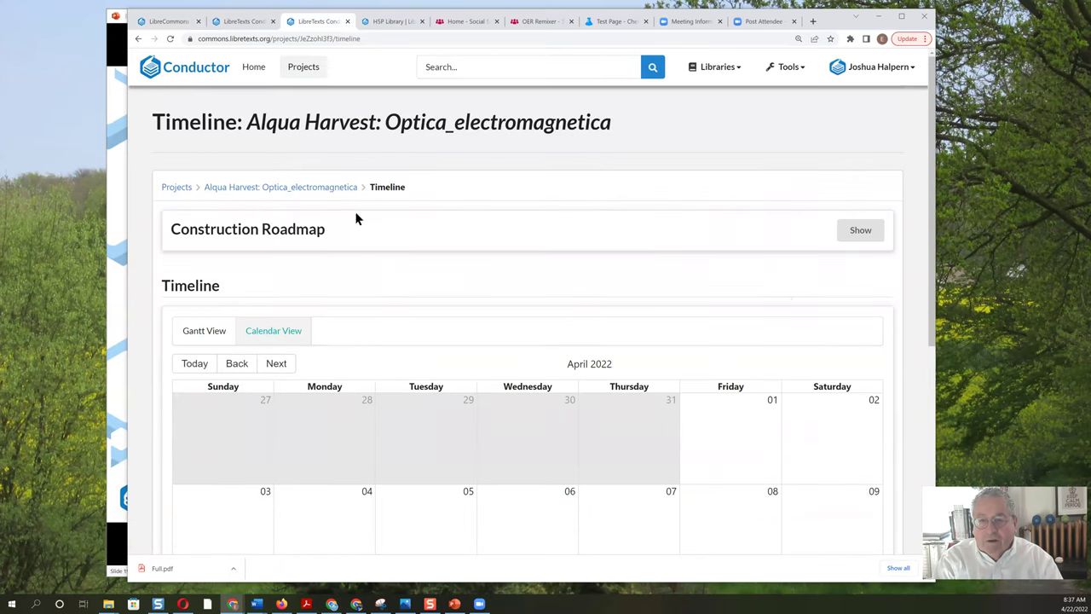
pyautogui.click(139, 39)
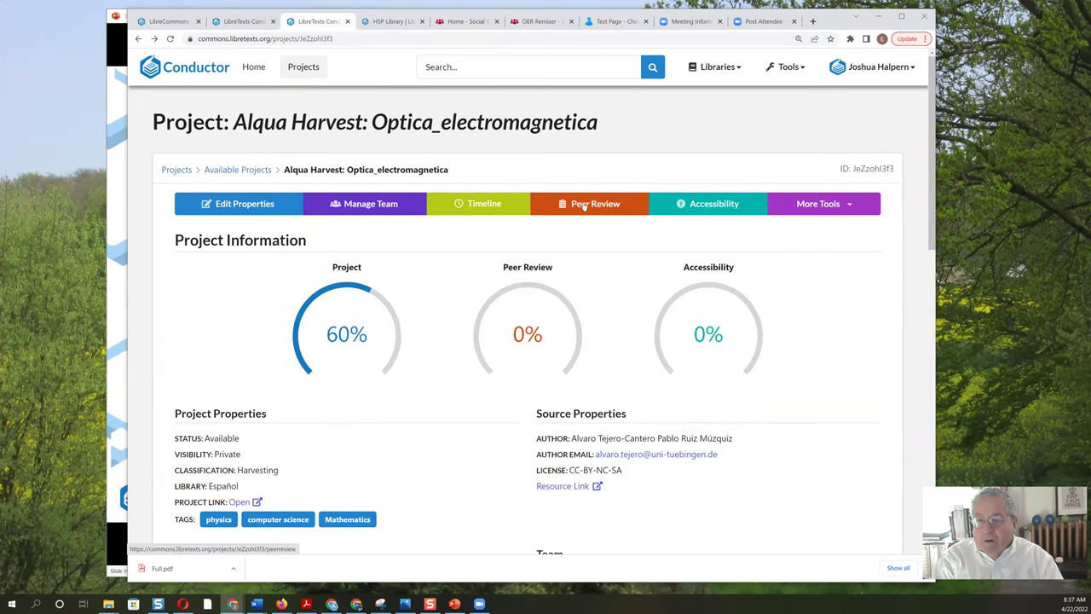
# Step: Open the project's peer reviews, look through the rubric questions of a new review, and return to the project page without submitting
pyautogui.click(583, 206)
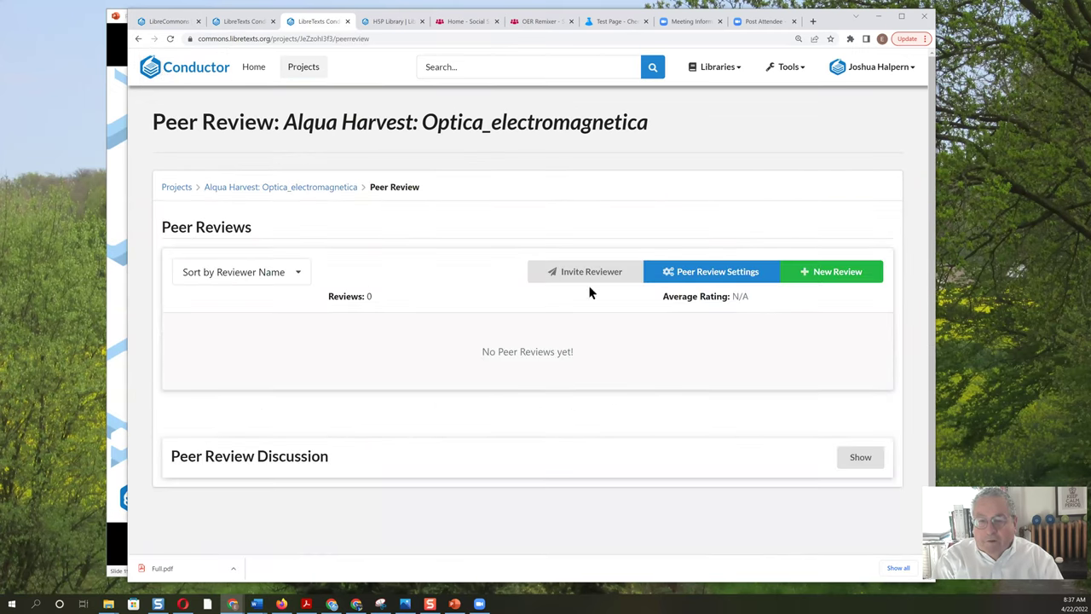
pyautogui.click(821, 272)
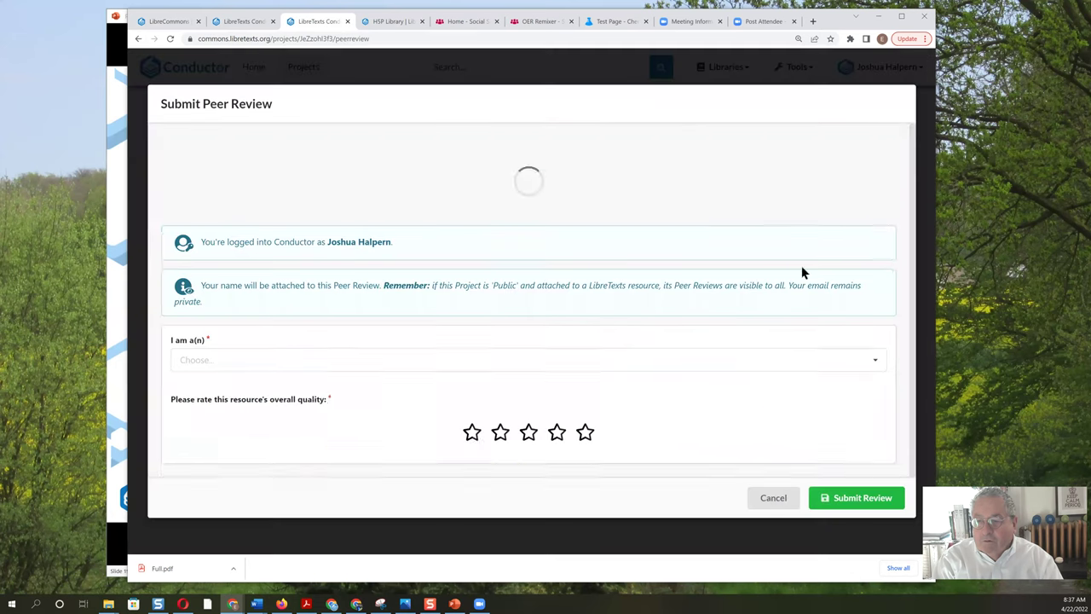
pyautogui.scroll(-2, 397, 252)
pyautogui.scroll(-5, 399, 248)
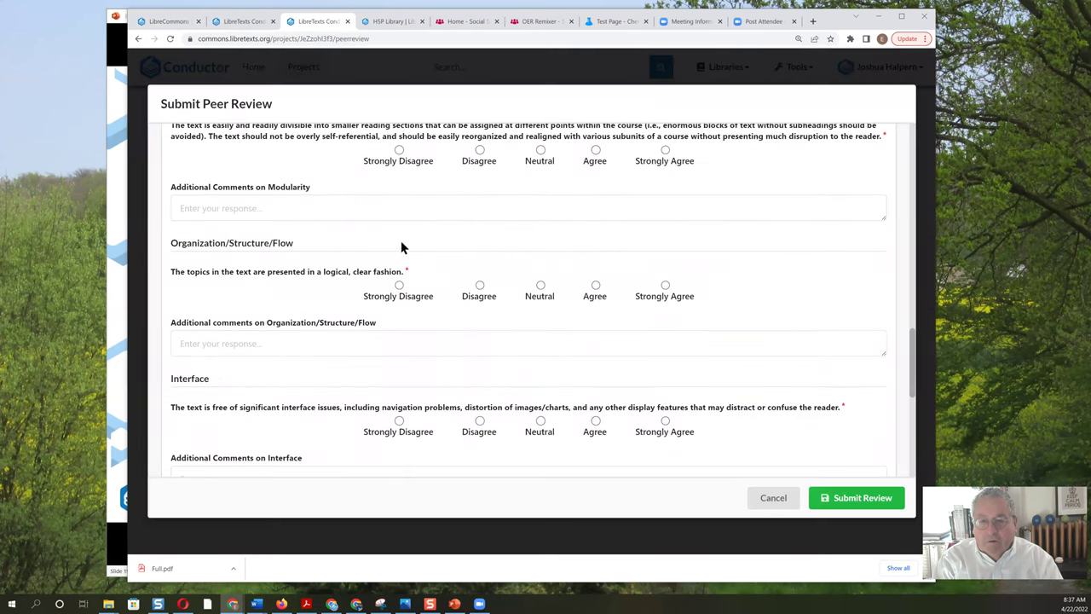
pyautogui.scroll(10, 392, 222)
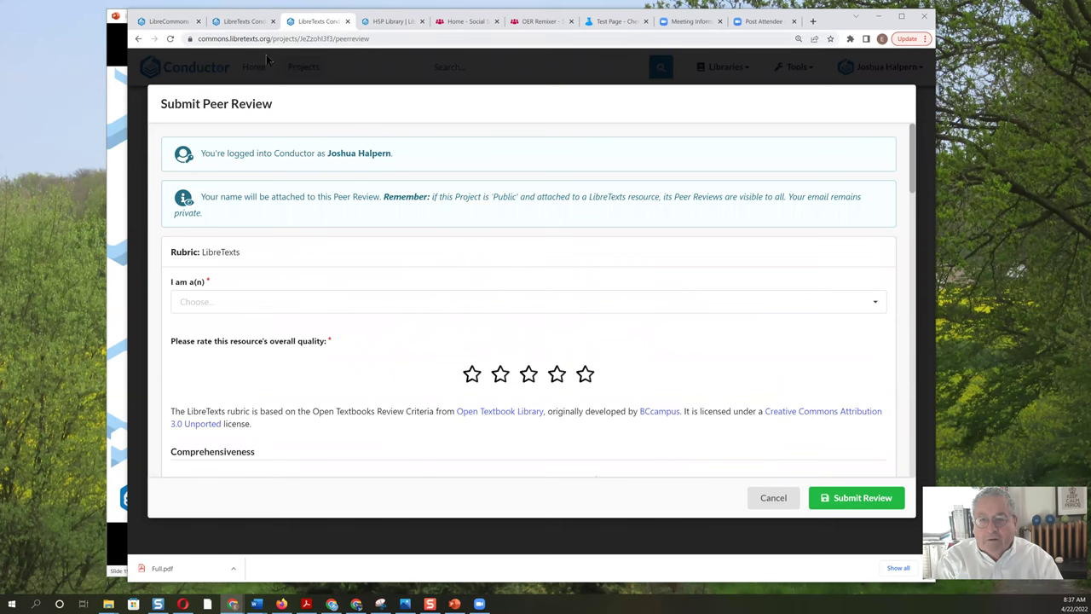
pyautogui.click(138, 39)
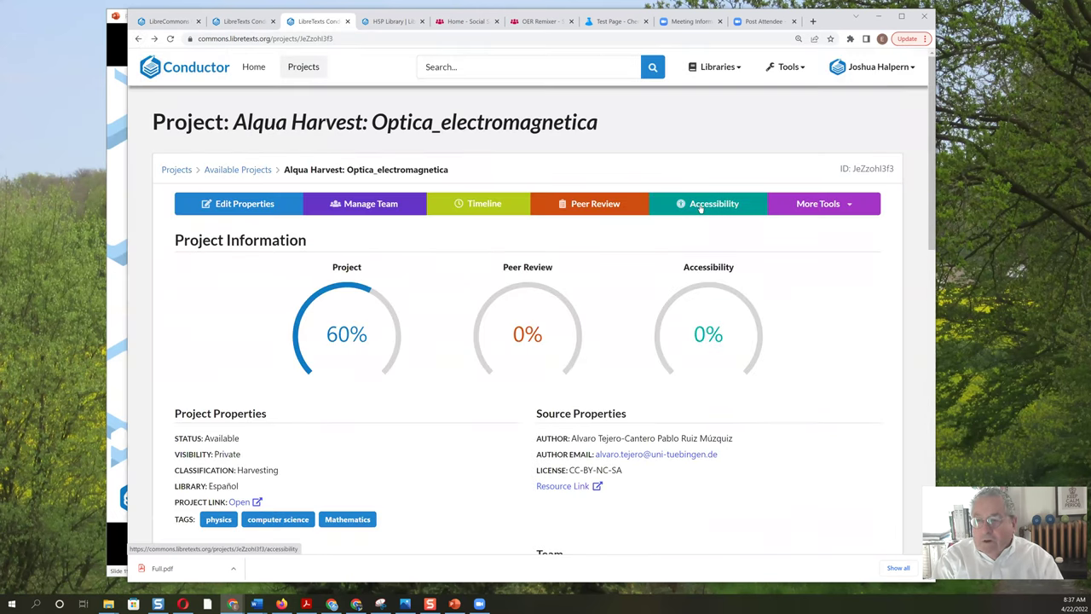
# Step: Open the project's accessibility page and examine the compliance review matrix's criteria for navigation, images and links across the book's sections
pyautogui.click(704, 208)
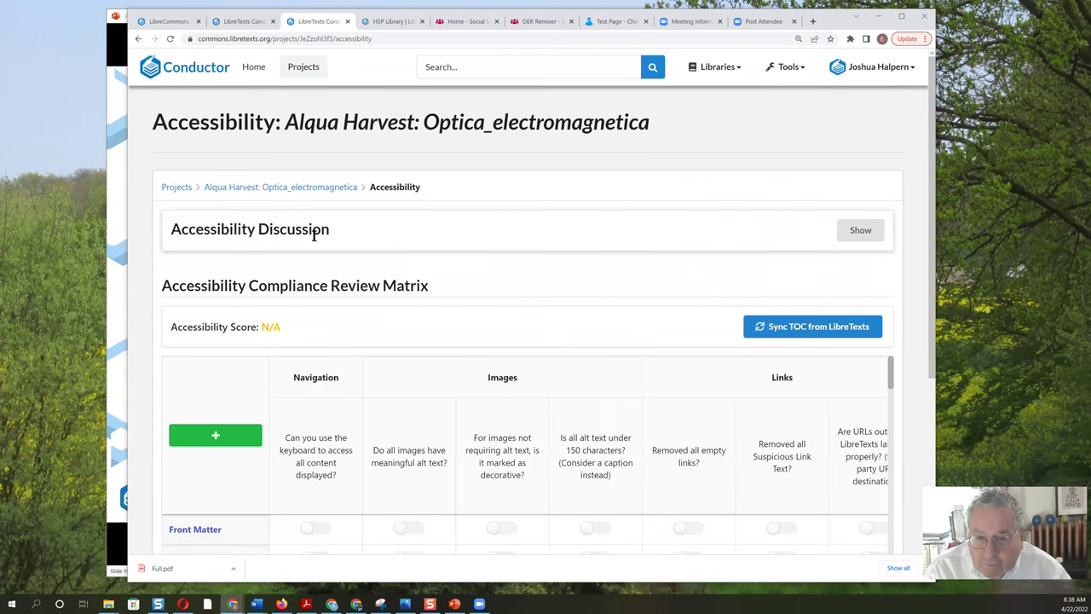
pyautogui.scroll(-2, 428, 309)
pyautogui.scroll(-3, 304, 309)
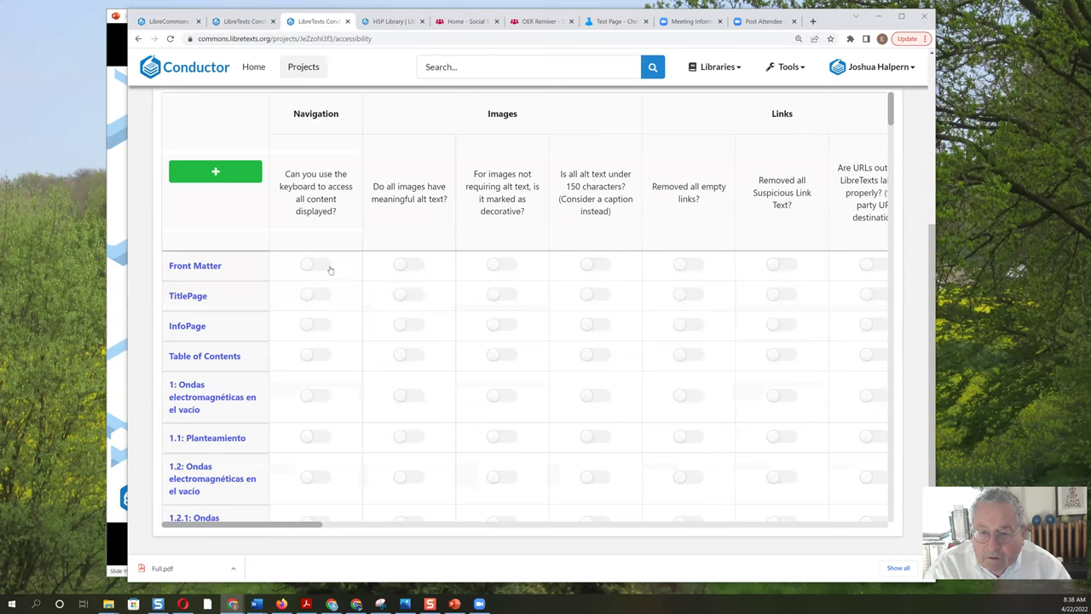
pyautogui.scroll(2, 253, 268)
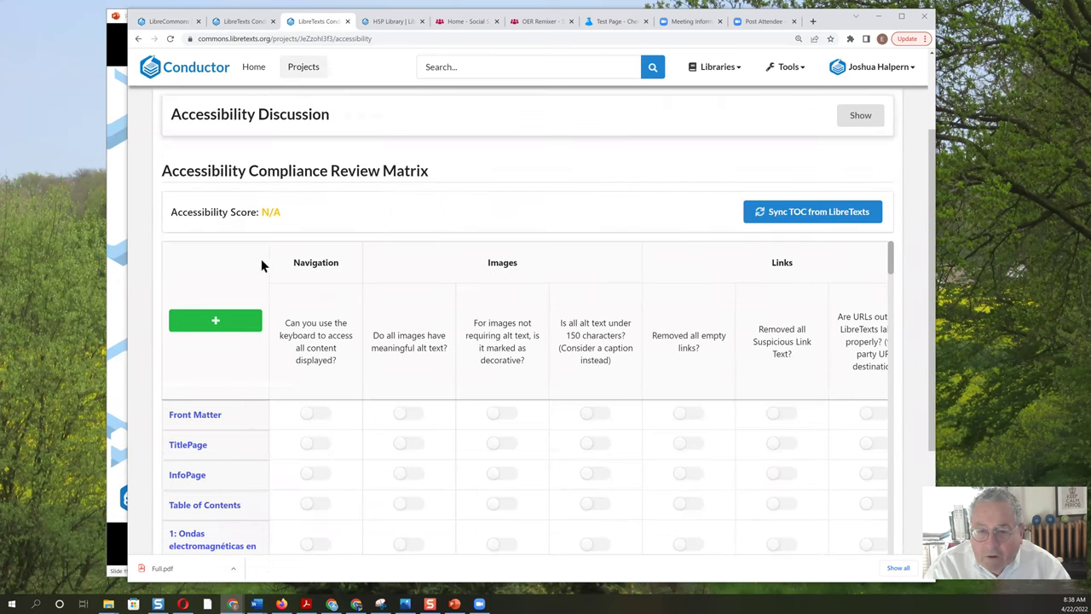
pyautogui.scroll(2, 233, 433)
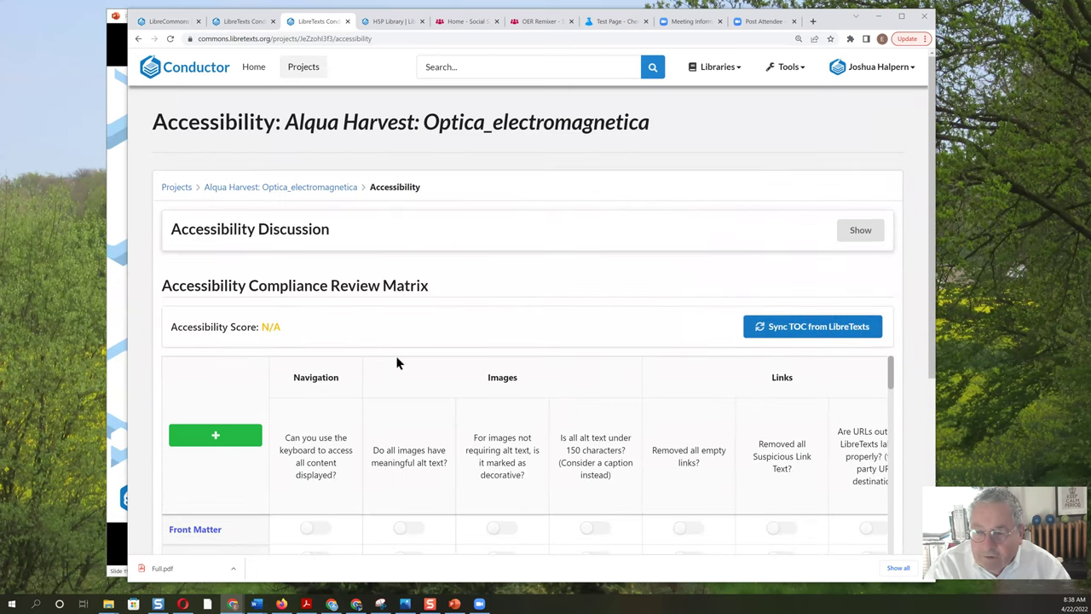
pyautogui.scroll(-2, 285, 337)
pyautogui.scroll(-1, 286, 337)
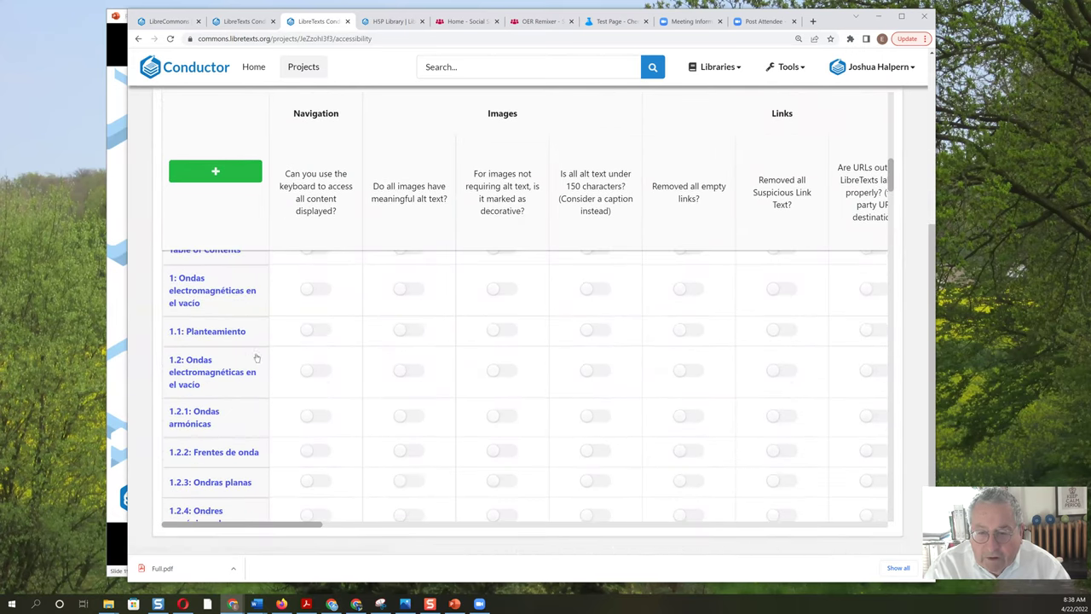
pyautogui.scroll(6, 261, 353)
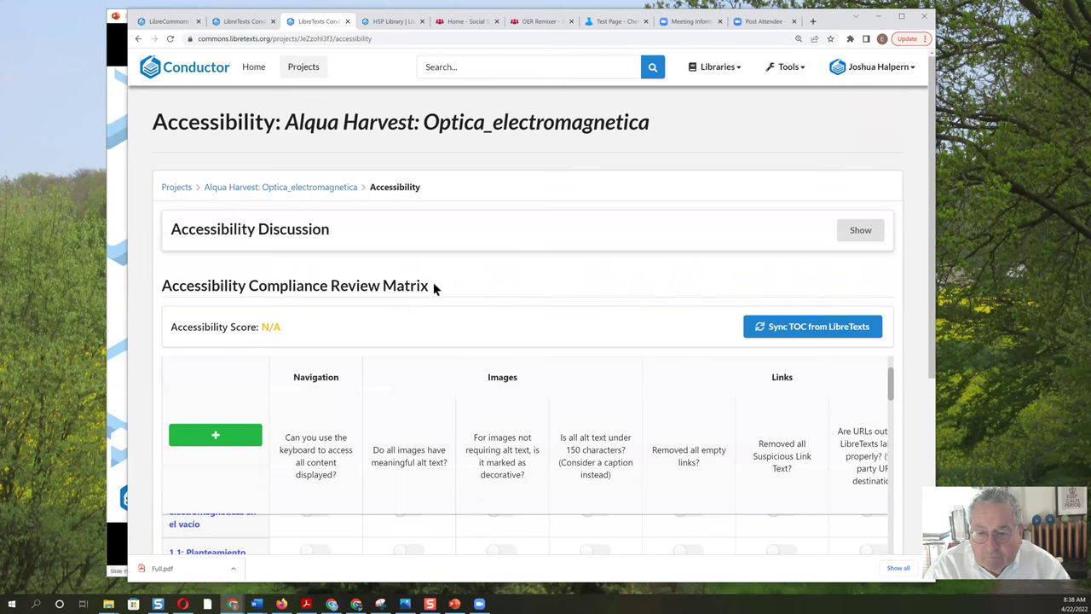
pyautogui.scroll(-3, 821, 385)
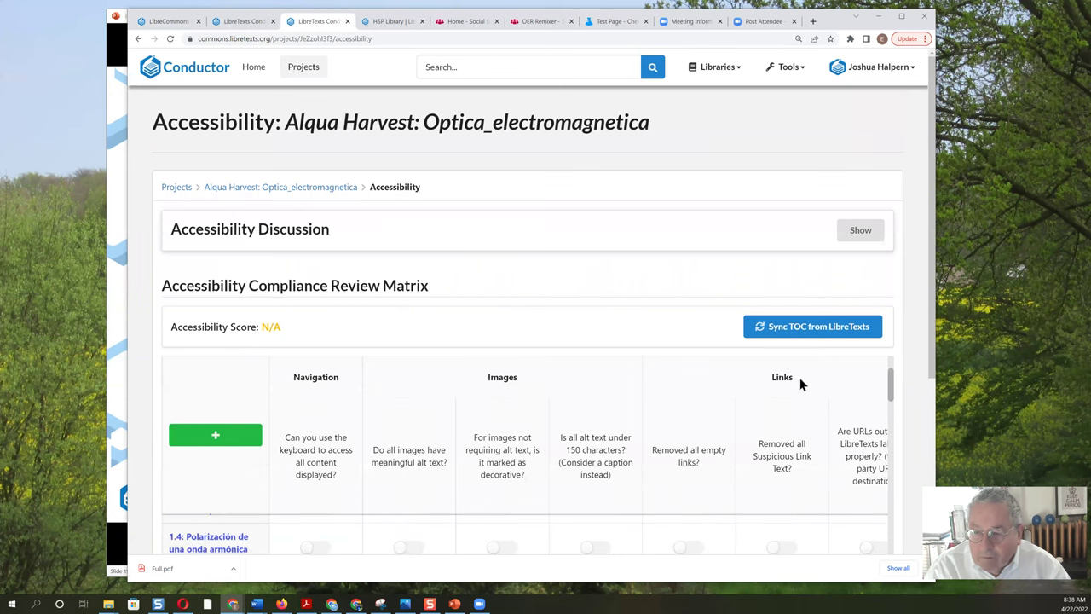
pyautogui.scroll(-2, 887, 406)
pyautogui.scroll(-2, 934, 363)
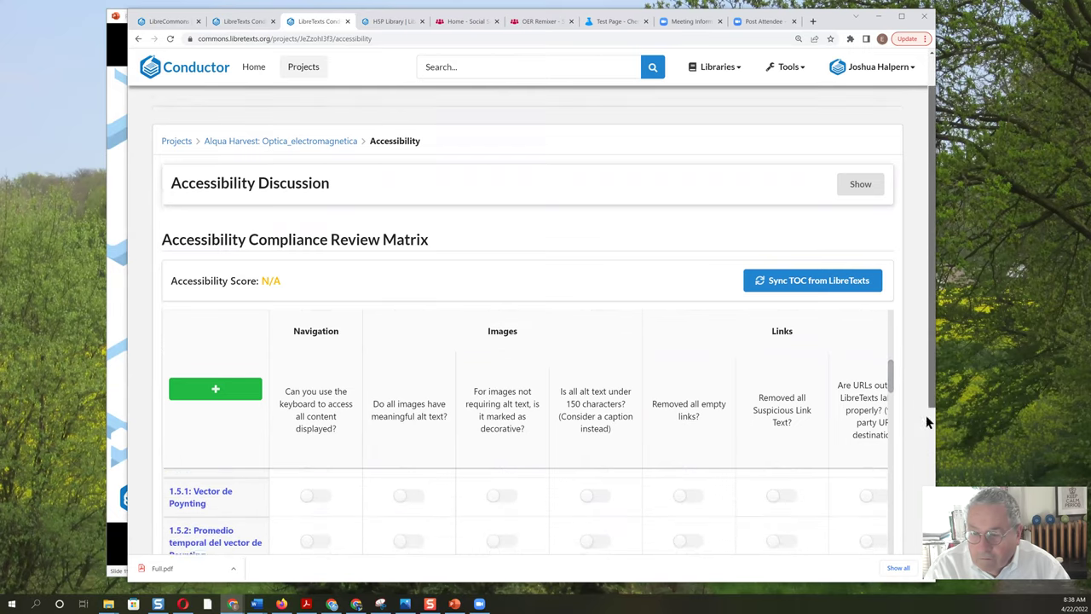
pyautogui.scroll(5, 298, 392)
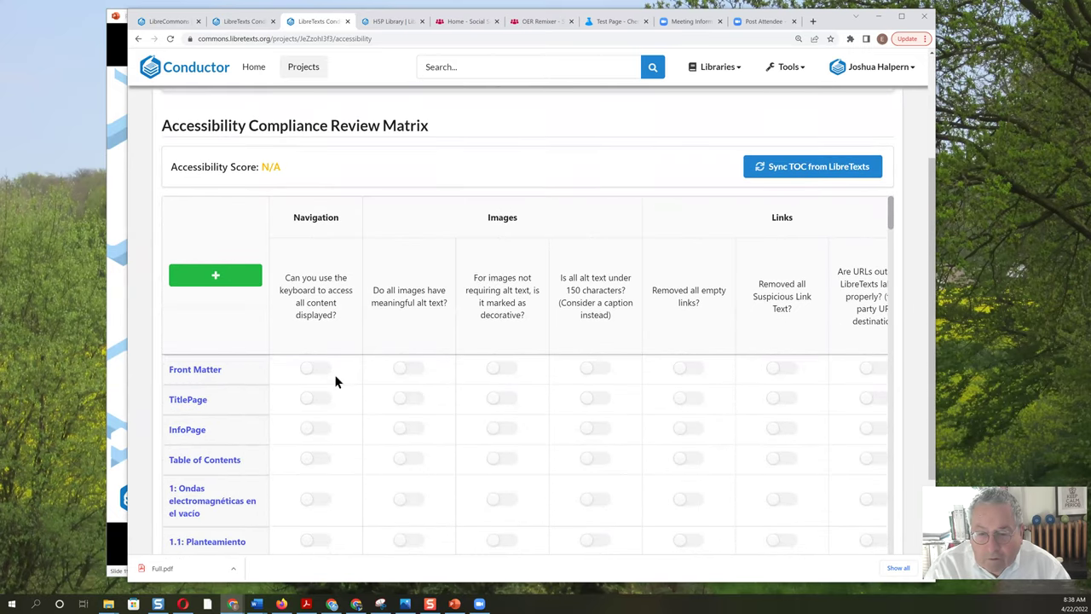
# Step: Mark the Front Matter and TitlePage rows as passing the keyboard navigation check in the accessibility matrix
pyautogui.click(317, 370)
pyautogui.click(328, 398)
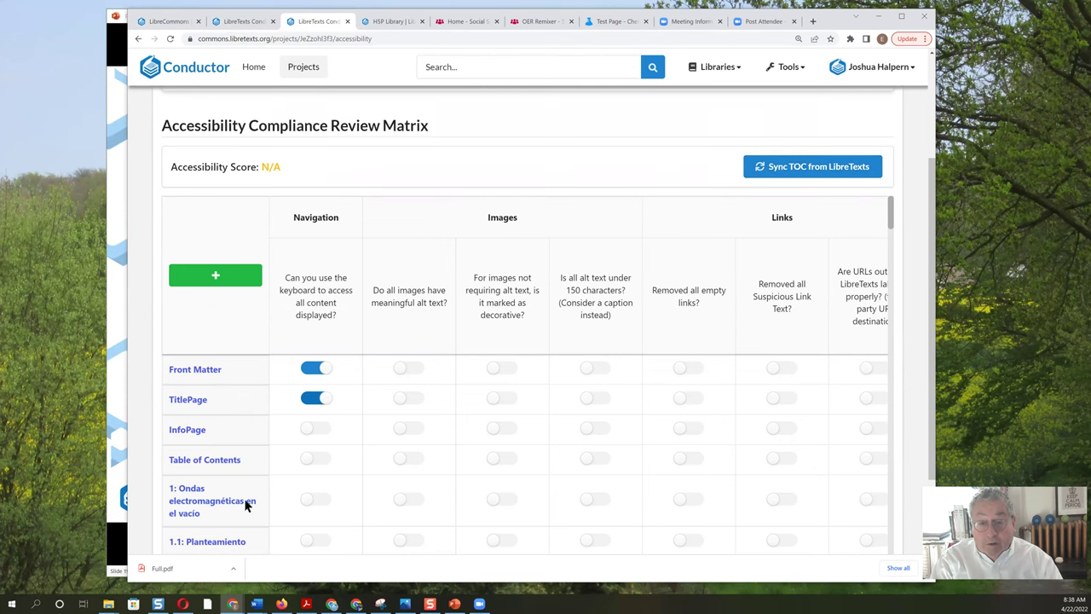
pyautogui.scroll(2, 248, 162)
pyautogui.scroll(-1, 251, 192)
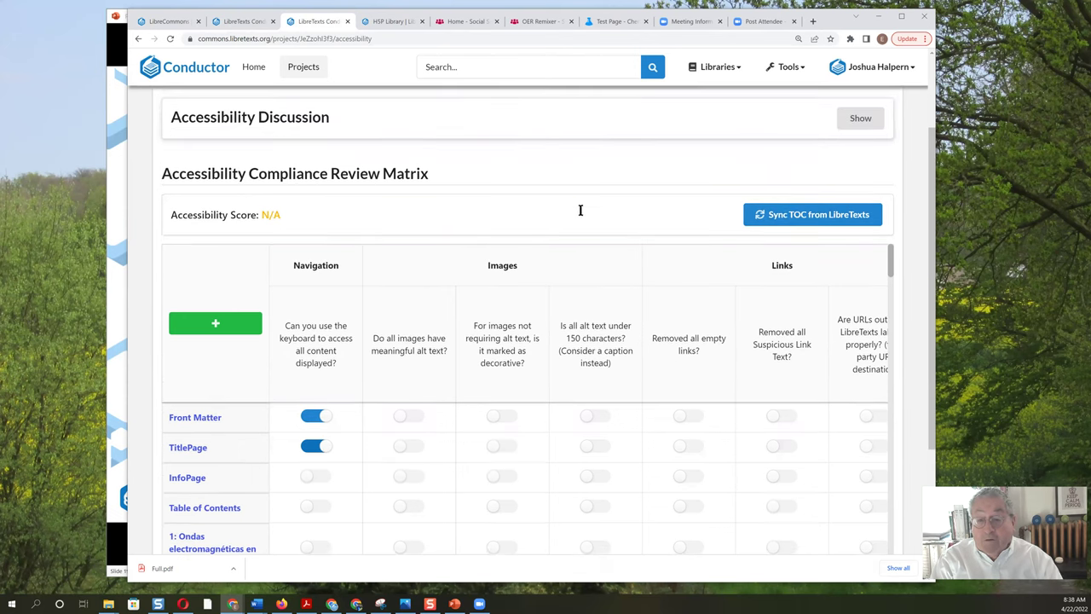
pyautogui.scroll(-2, 662, 243)
pyautogui.scroll(3, 349, 237)
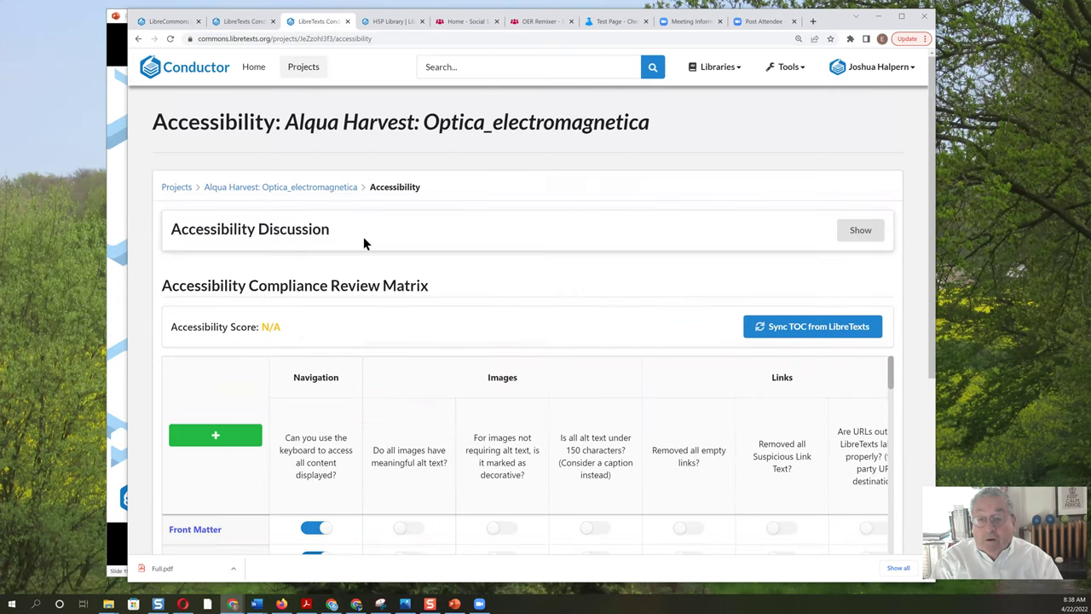
# Step: Switch to the open LibreStudio site, log out, and log back in with the prefilled account credentials
pyautogui.click(392, 22)
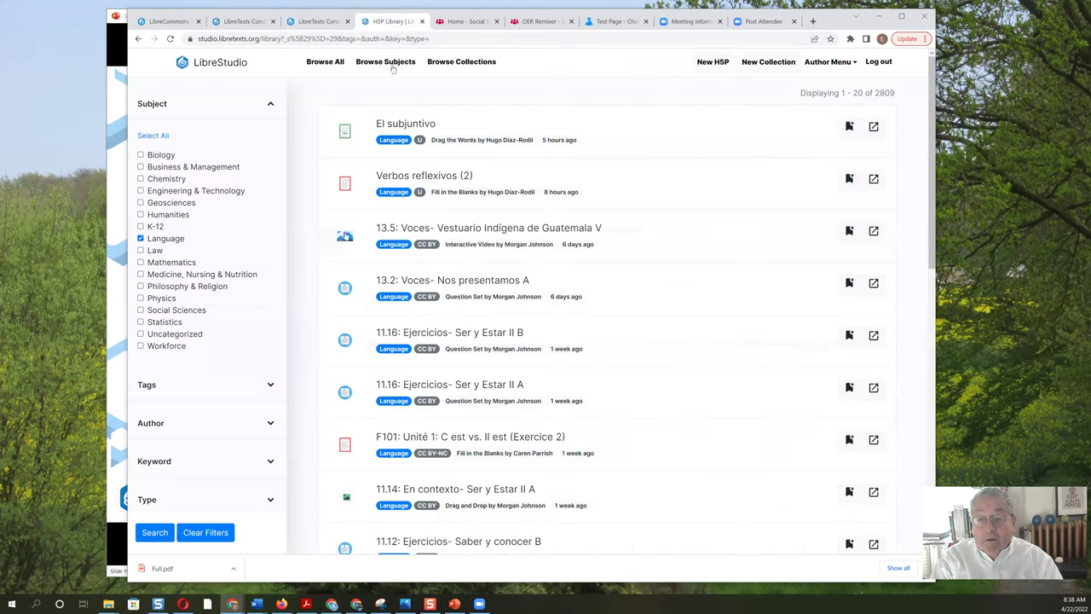
pyautogui.click(209, 66)
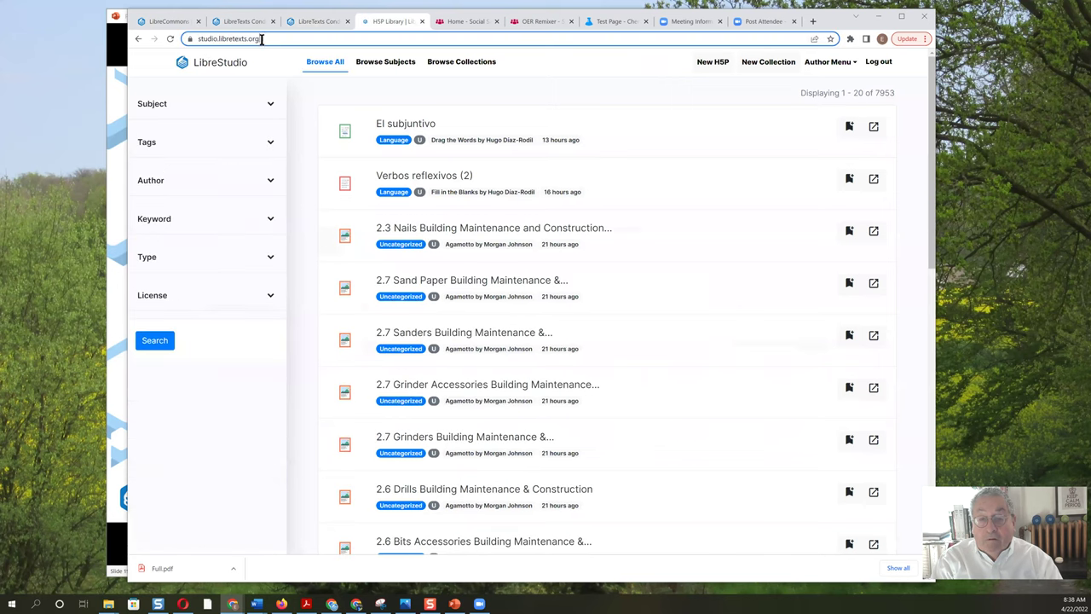
pyautogui.click(876, 65)
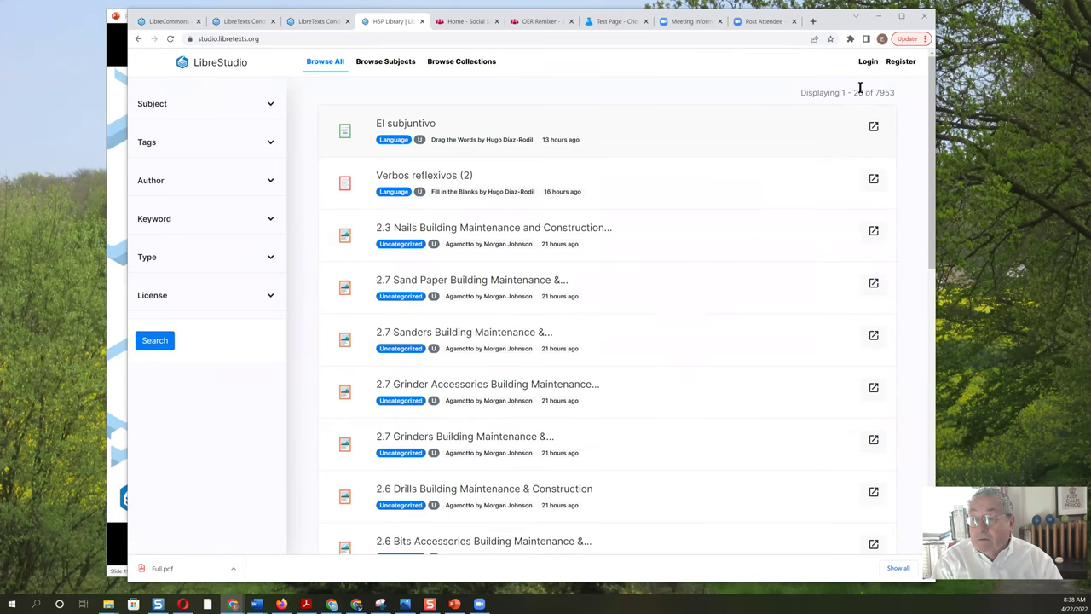
pyautogui.click(863, 64)
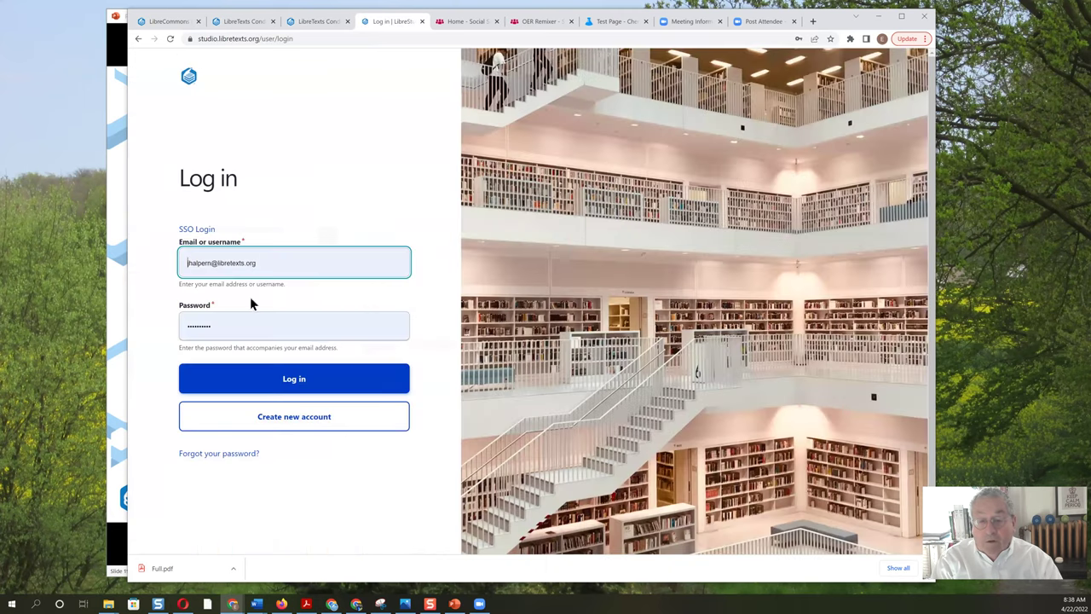
pyautogui.click(305, 379)
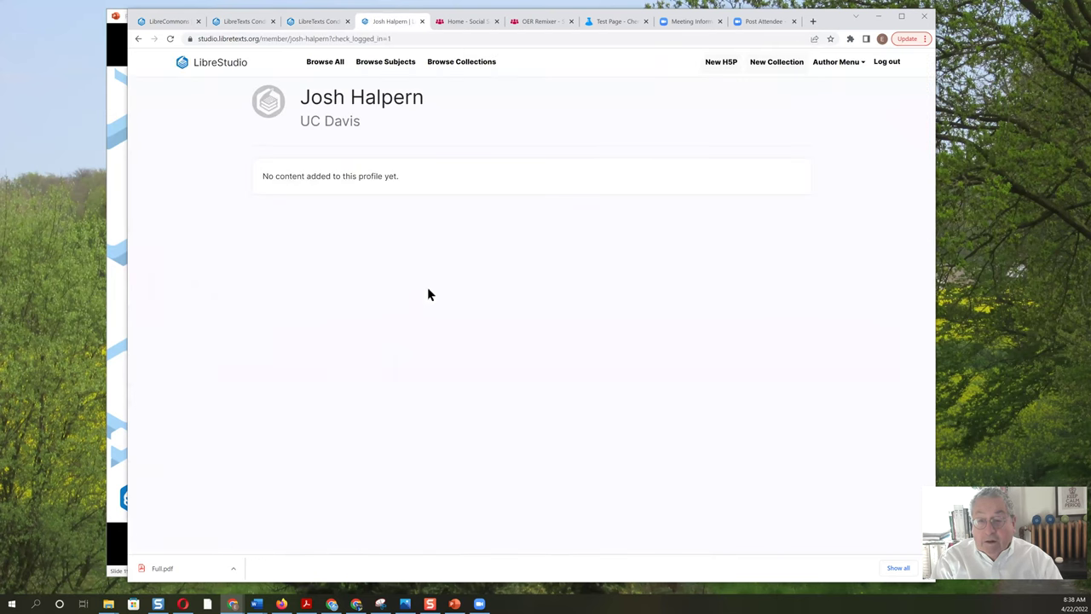
# Step: Browse all LibreStudio H5P activities and filter them by the Language subject
pyautogui.click(337, 64)
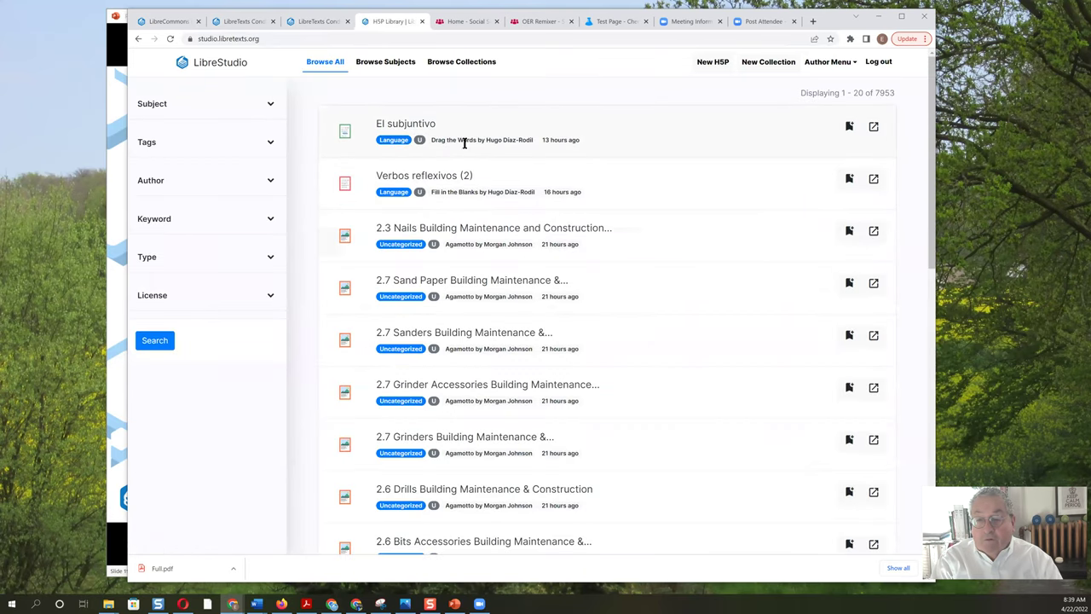
pyautogui.click(271, 105)
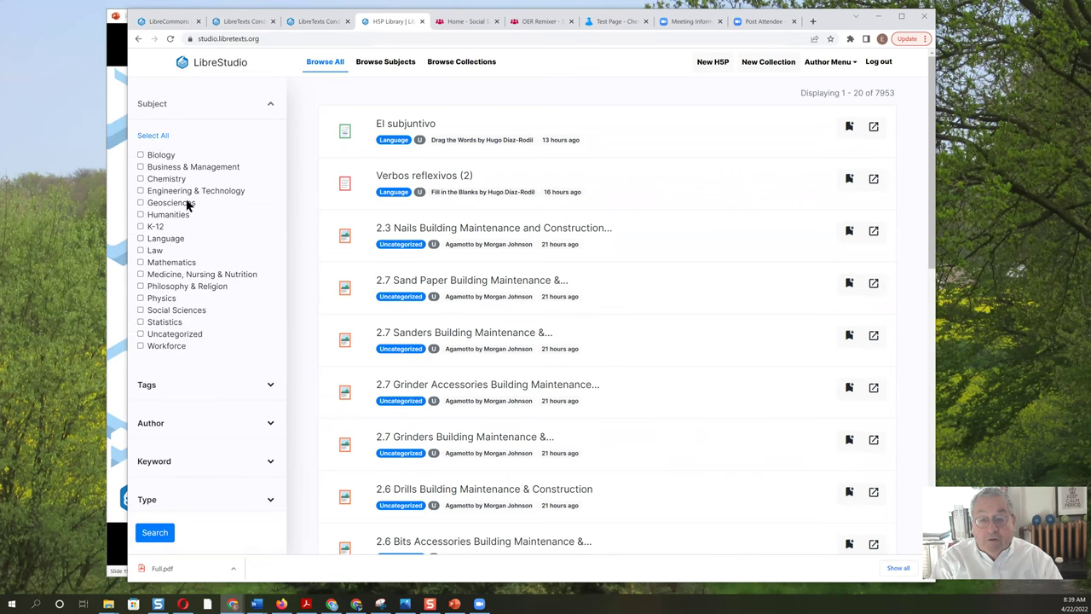
pyautogui.click(141, 239)
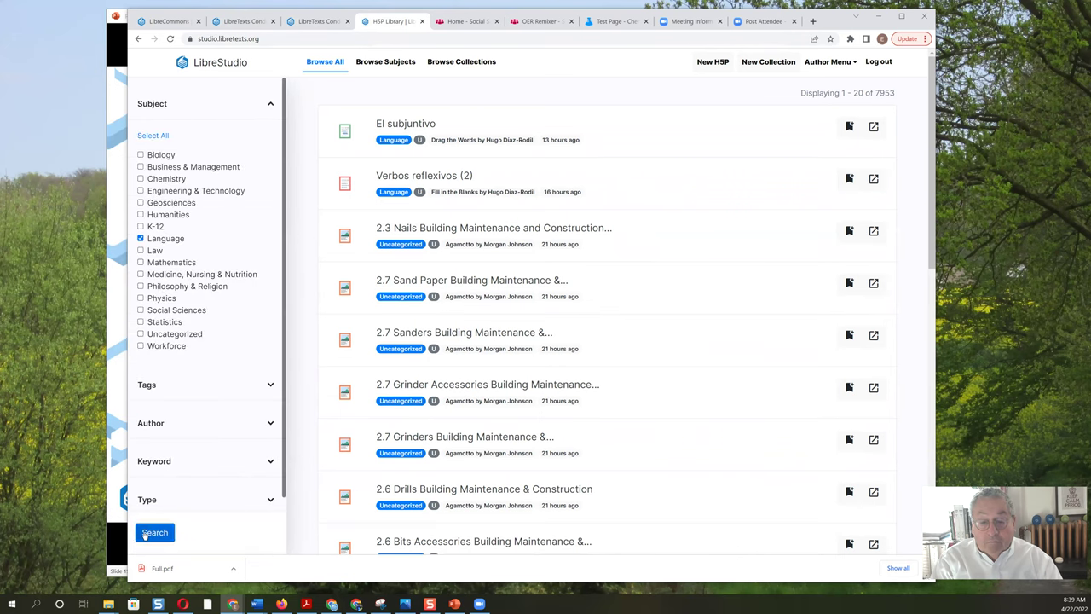
pyautogui.click(150, 532)
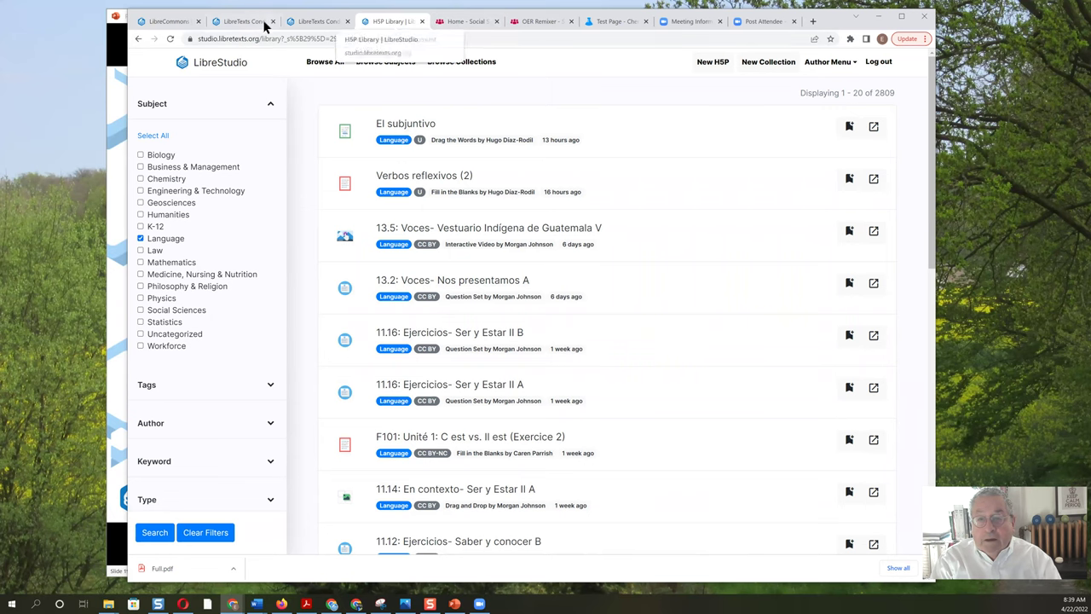
# Step: Switch back to LibreCommons and open the Social Sciences library from the list of libraries to view its subjects
pyautogui.click(160, 21)
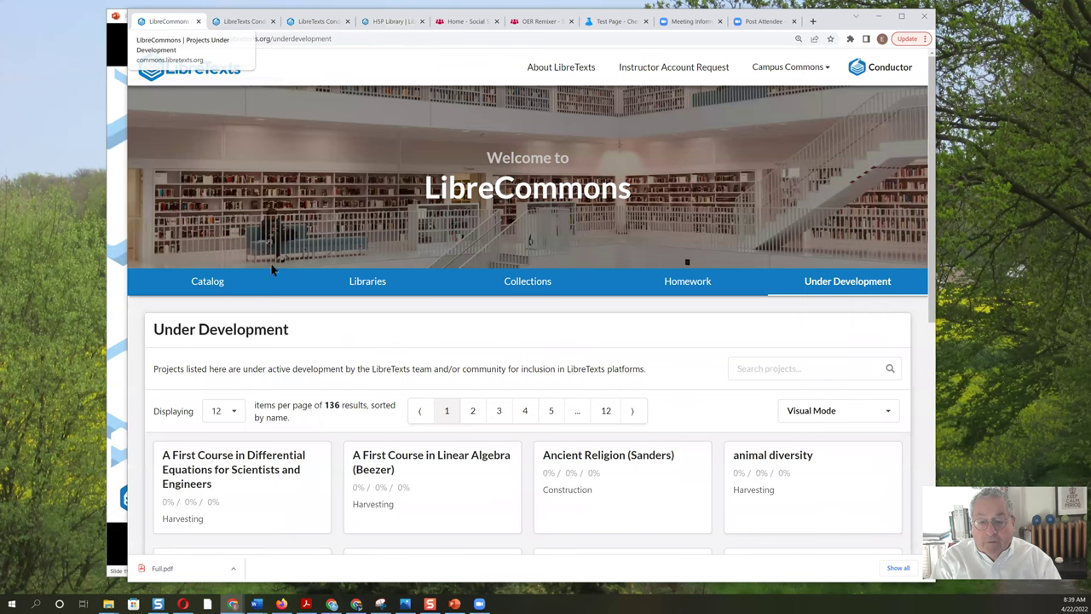
pyautogui.click(374, 287)
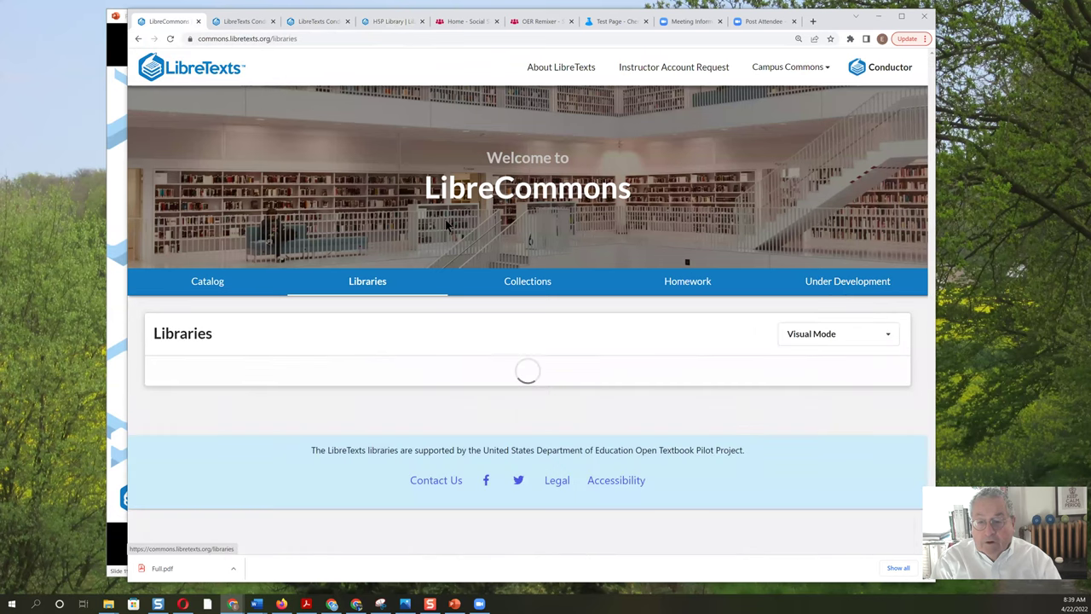
pyautogui.scroll(-1, 446, 224)
pyautogui.scroll(-3, 452, 256)
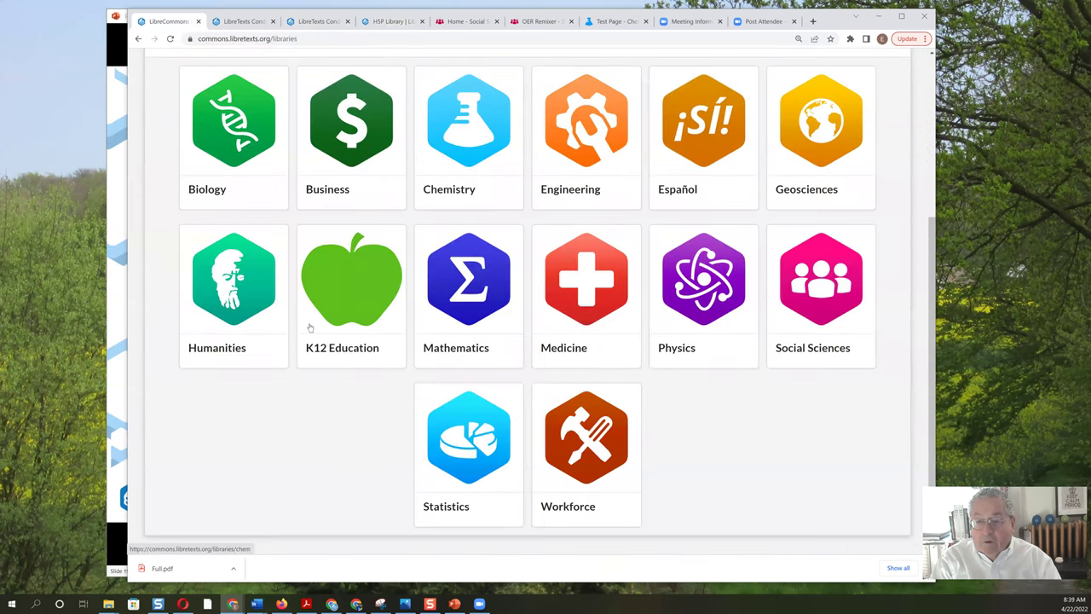
pyautogui.click(808, 305)
pyautogui.scroll(-2, 382, 285)
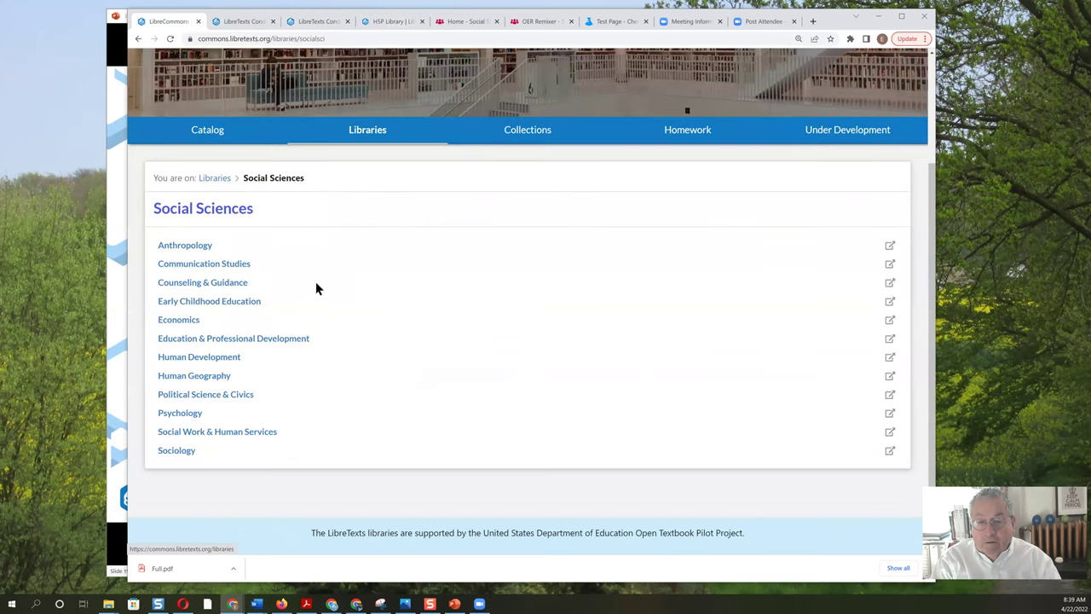
# Step: Open the Social Sciences library's own site from its heading in LibreCommons and view its Learning Objects page
pyautogui.scroll(1, 213, 353)
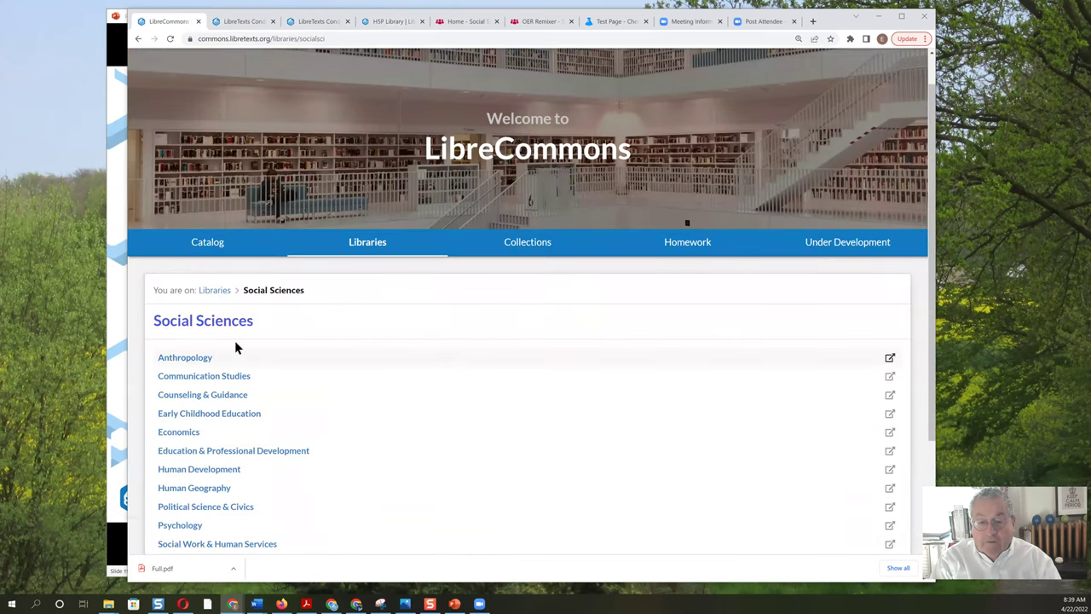
pyautogui.click(227, 326)
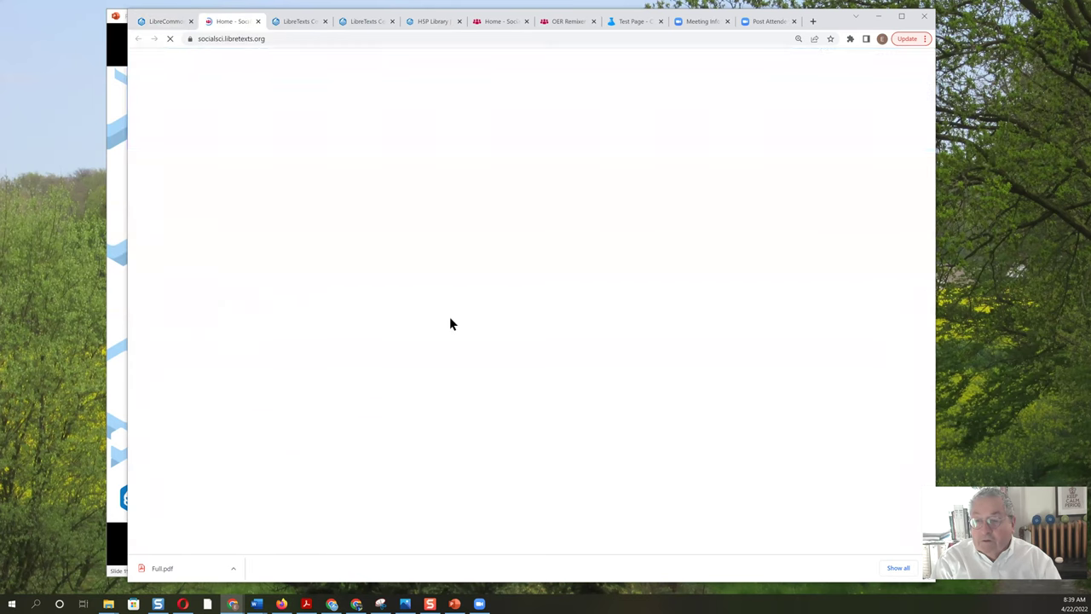
pyautogui.scroll(-2, 424, 220)
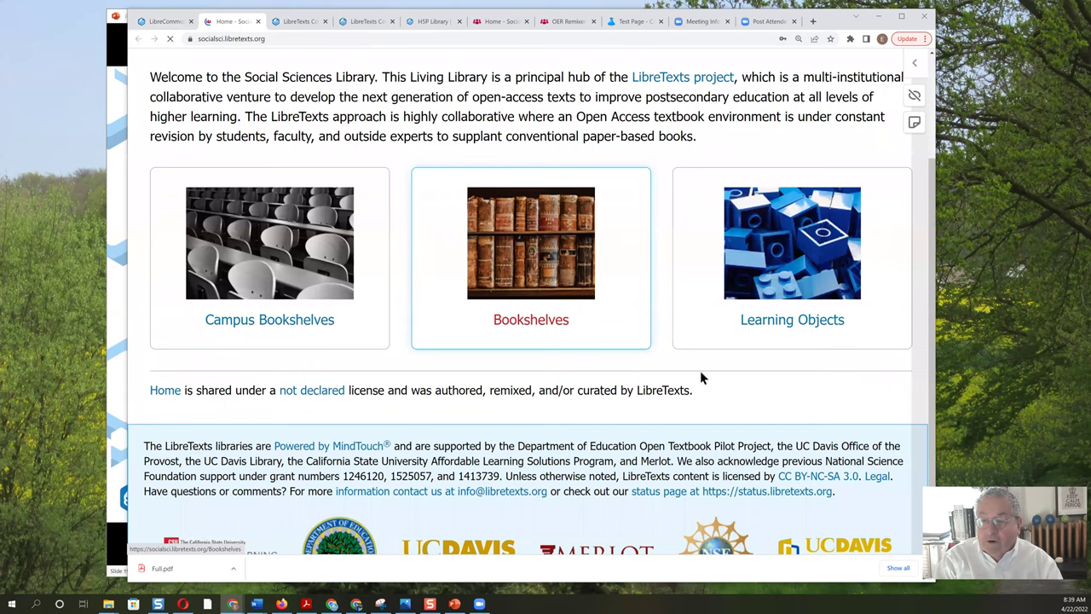
pyautogui.click(718, 345)
pyautogui.scroll(-2, 583, 248)
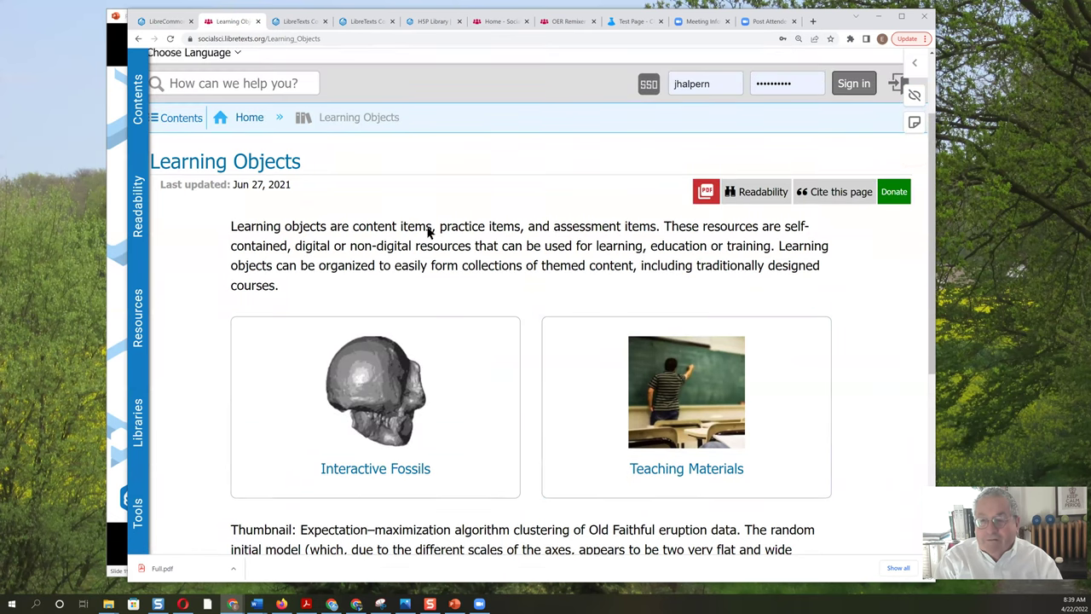
# Step: Return to the library's home page, browse the Bookshelves, and open the Psychology bookshelf
pyautogui.click(137, 38)
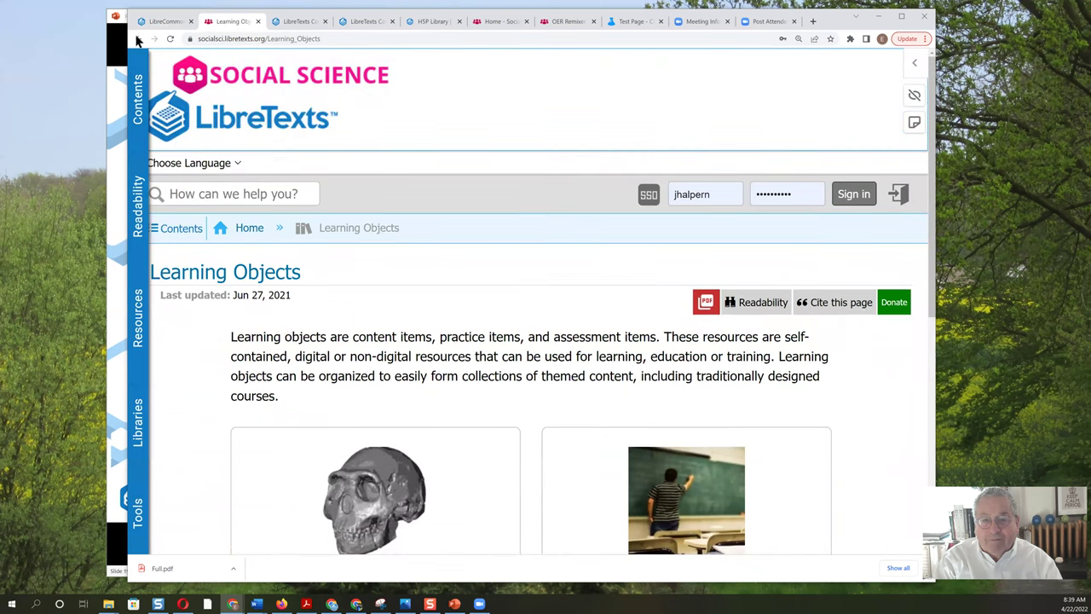
pyautogui.click(138, 40)
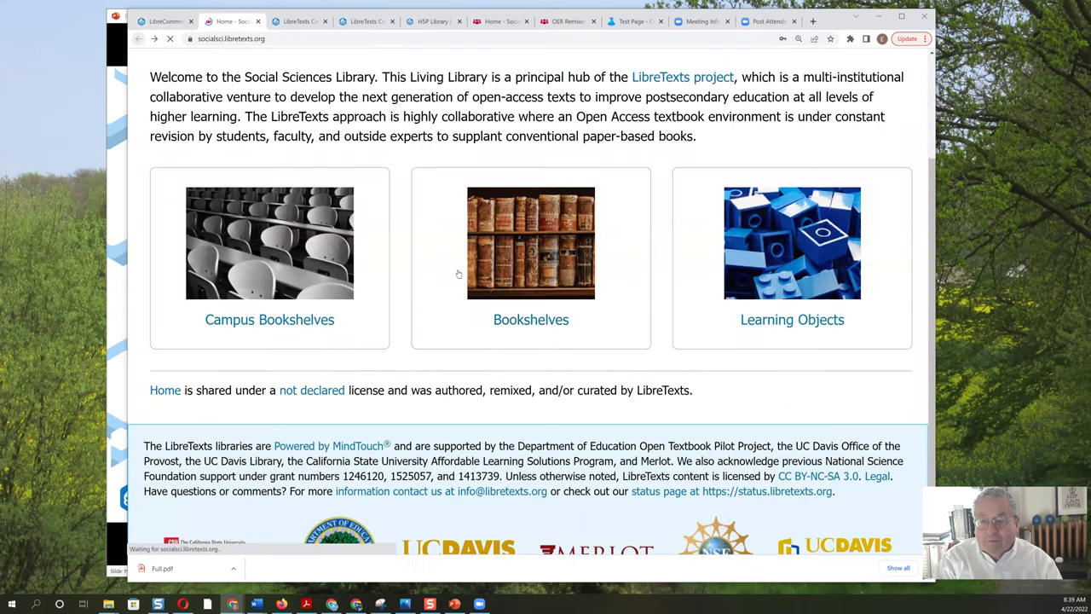
pyautogui.click(546, 320)
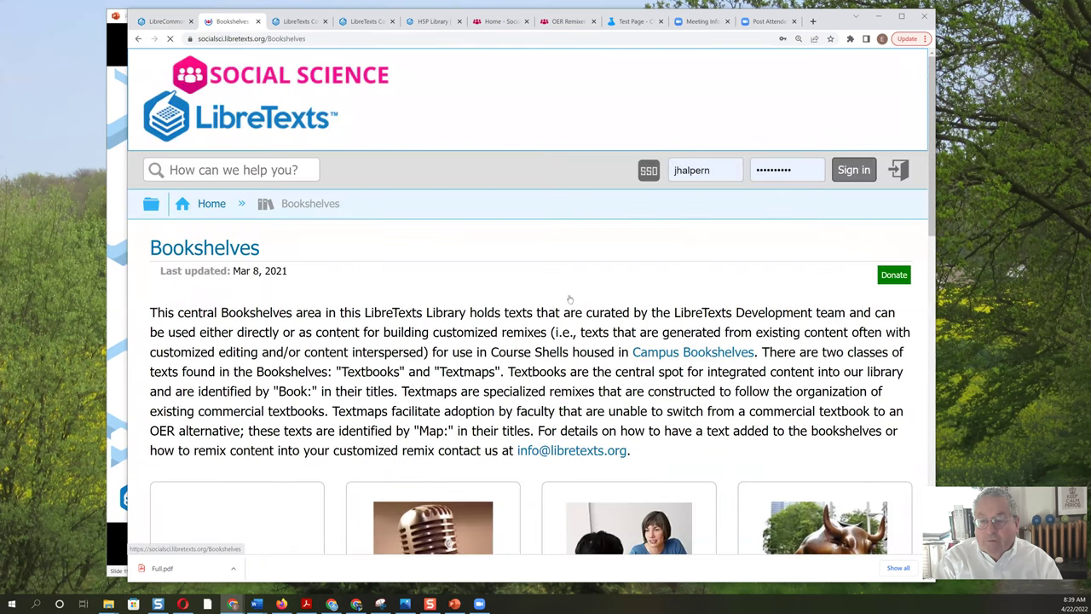
pyautogui.scroll(-5, 633, 300)
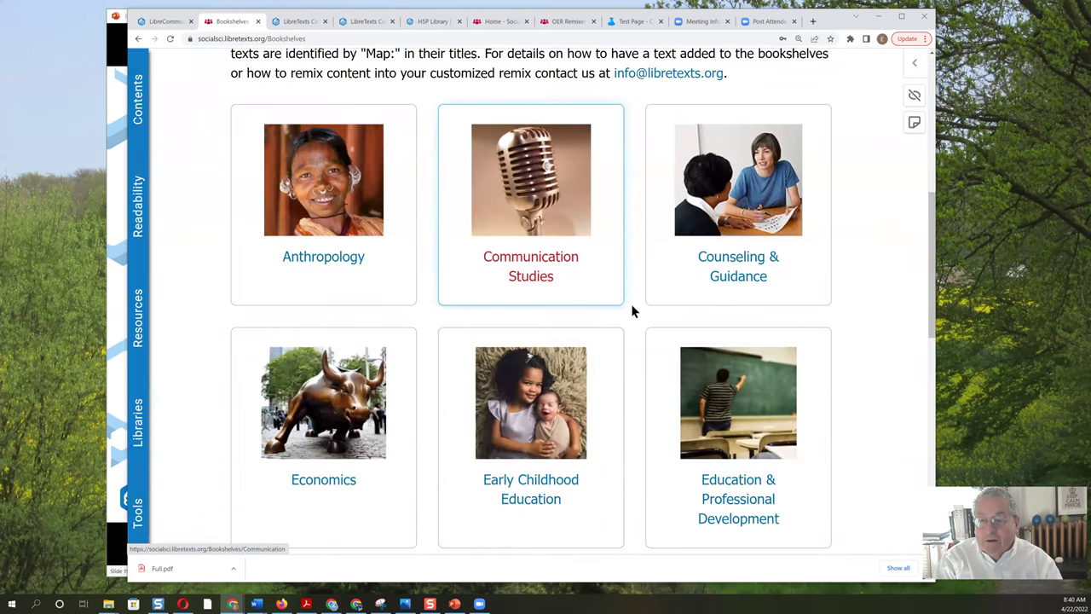
pyautogui.scroll(-5, 631, 309)
pyautogui.scroll(-3, 347, 354)
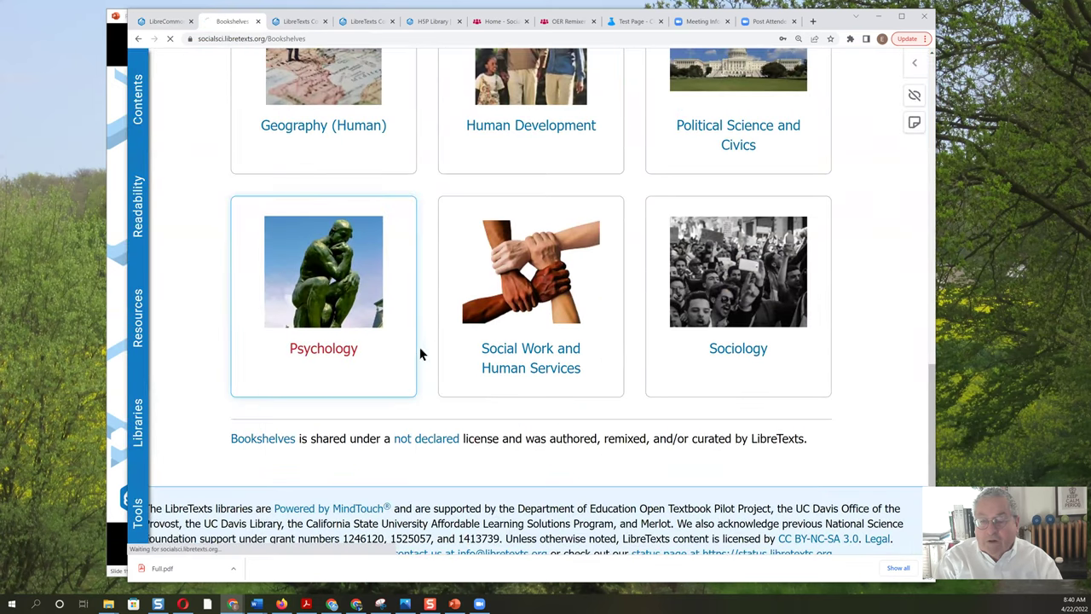
pyautogui.click(402, 307)
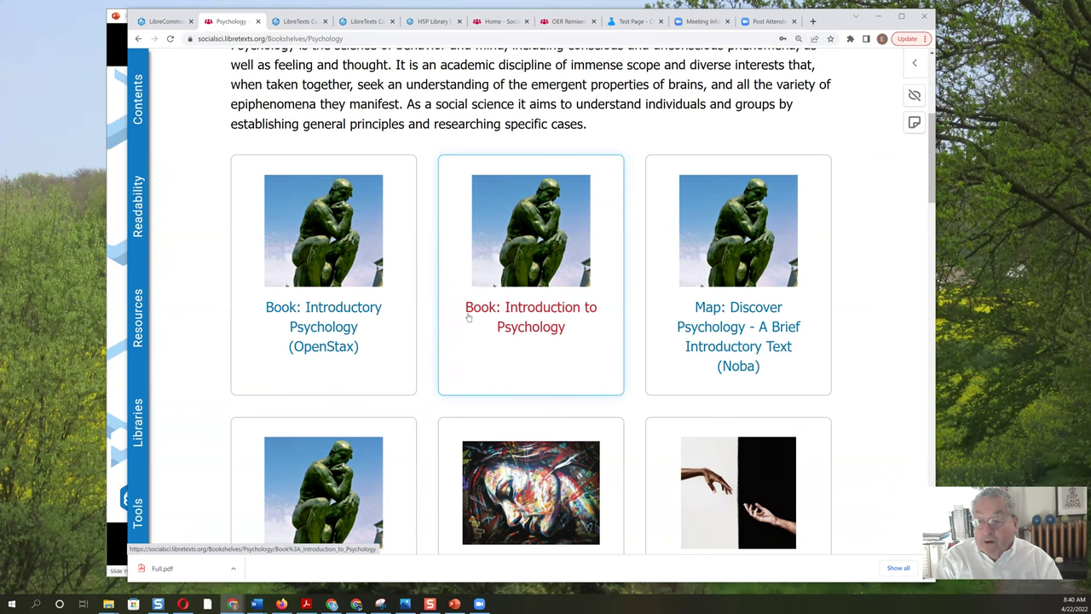
# Step: Browse the psychology textbooks, open "Book: Introduction to Psychology", and view its description and chapters
pyautogui.scroll(-2, 501, 336)
pyautogui.scroll(-4, 505, 326)
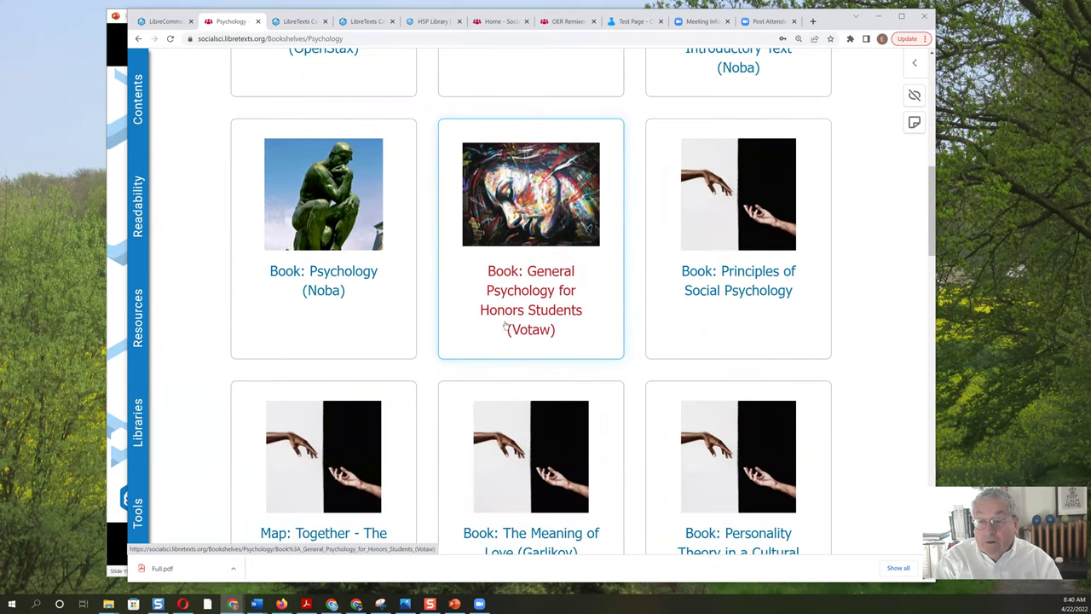
pyautogui.scroll(6, 509, 322)
pyautogui.click(531, 324)
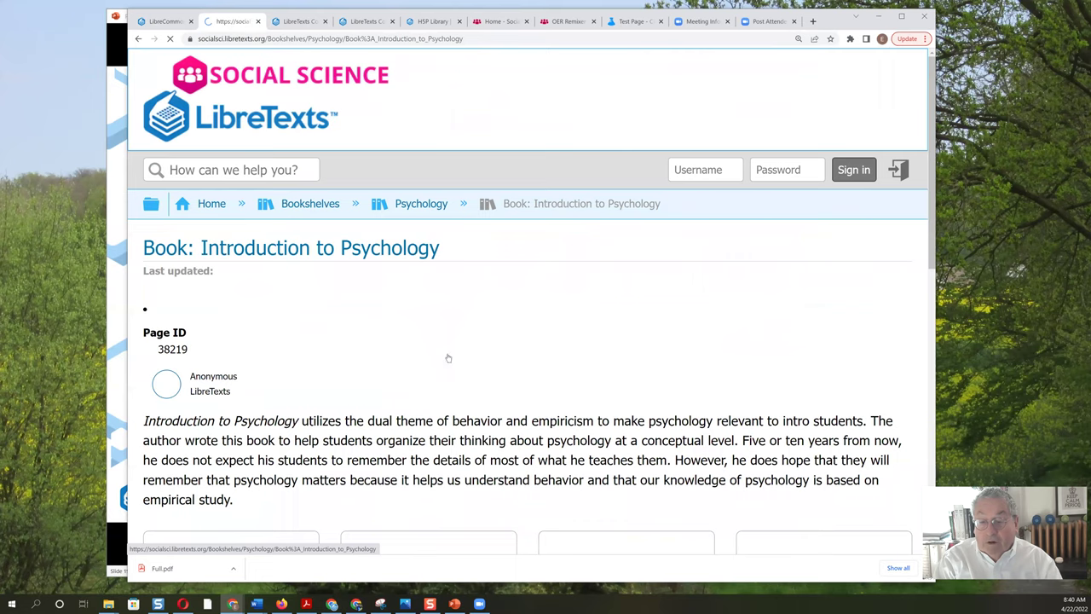
pyautogui.scroll(-5, 519, 372)
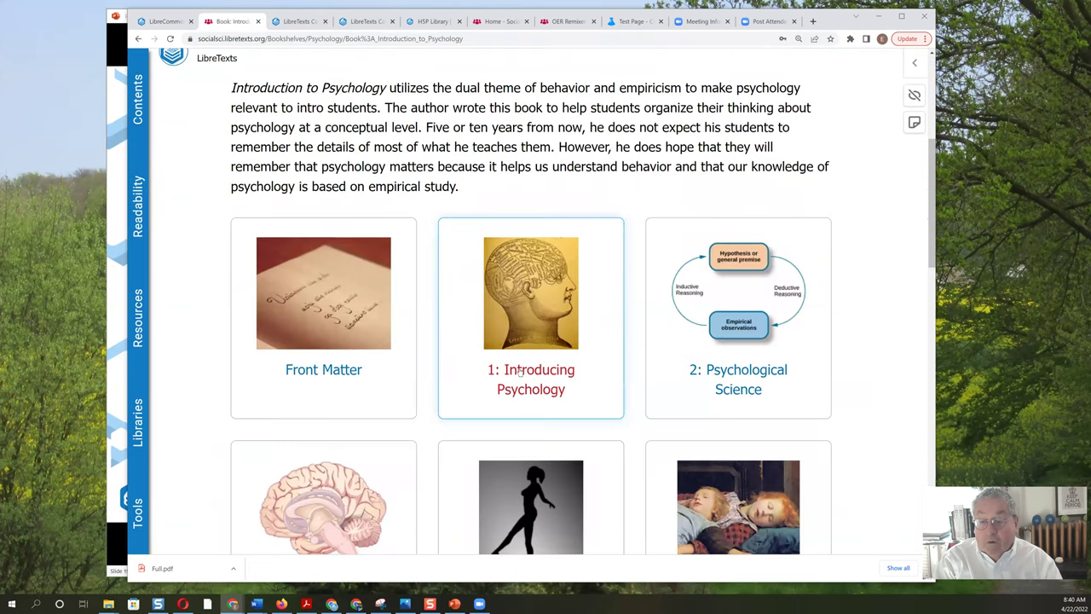
# Step: Open section 1.2, The Evolution of Psychology, from the book's contents and view its learning objectives and opening text
pyautogui.click(139, 107)
pyautogui.click(171, 133)
pyautogui.click(233, 179)
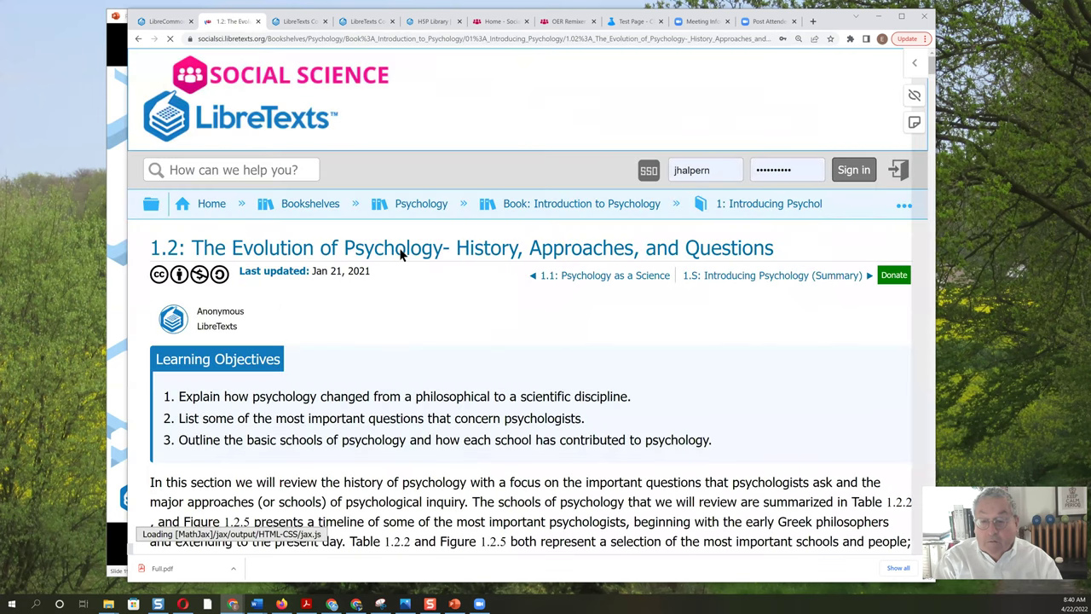
pyautogui.scroll(-4, 401, 253)
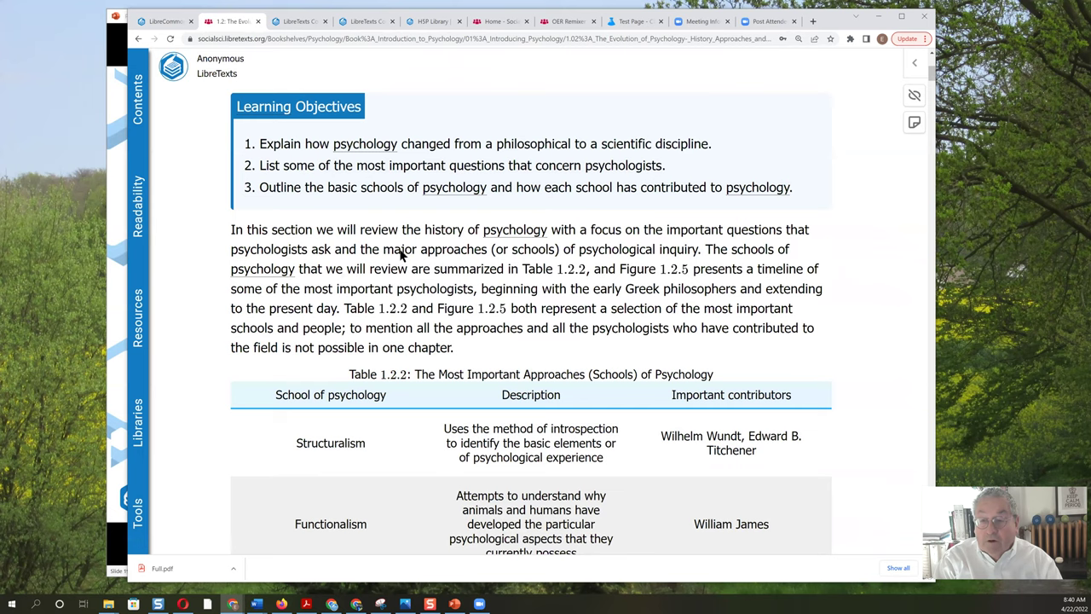
pyautogui.scroll(4, 499, 163)
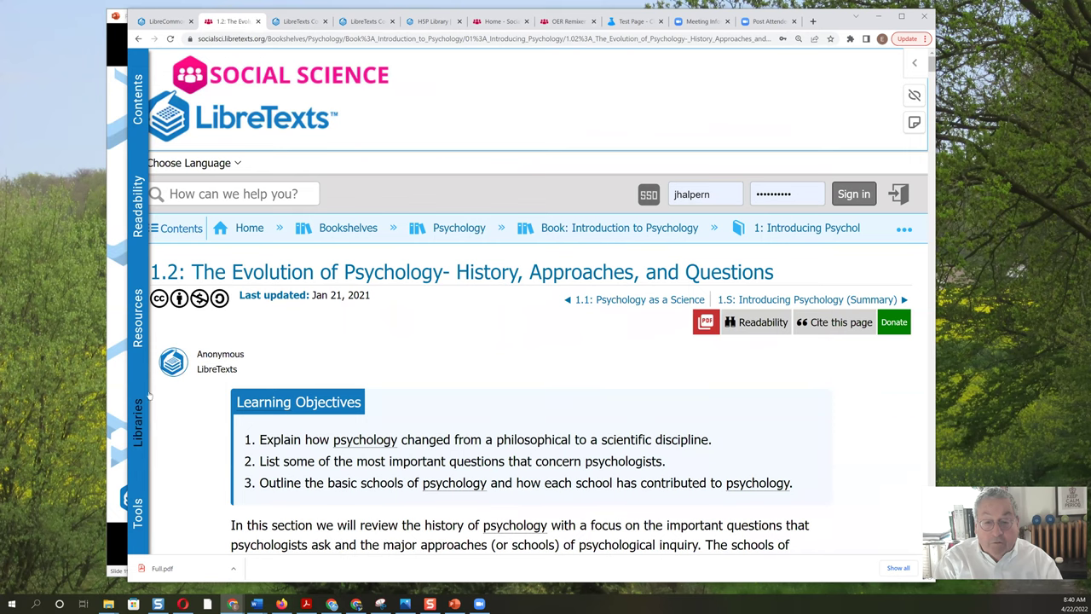
# Step: Sign in to the Social Sciences library with the prefilled account credentials and open the OER Remixer
pyautogui.click(136, 509)
pyautogui.click(595, 153)
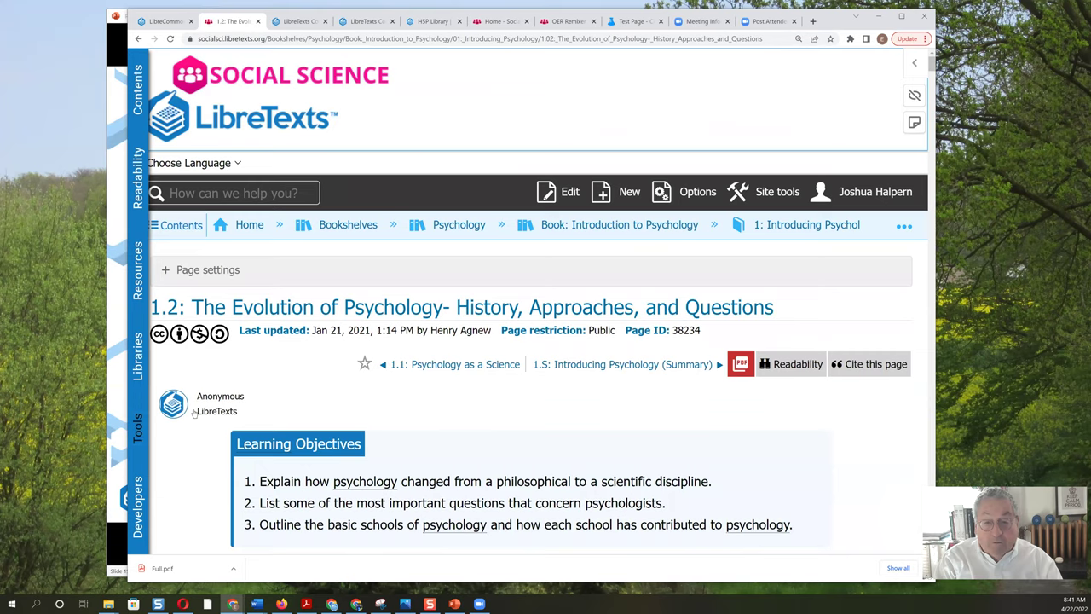
pyautogui.click(137, 427)
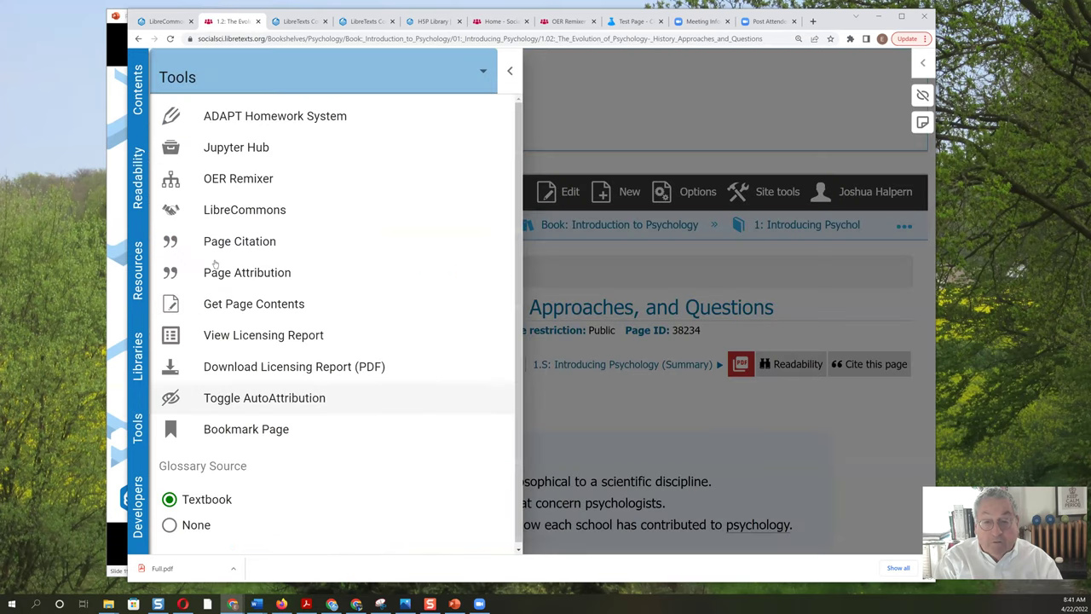
pyautogui.click(238, 179)
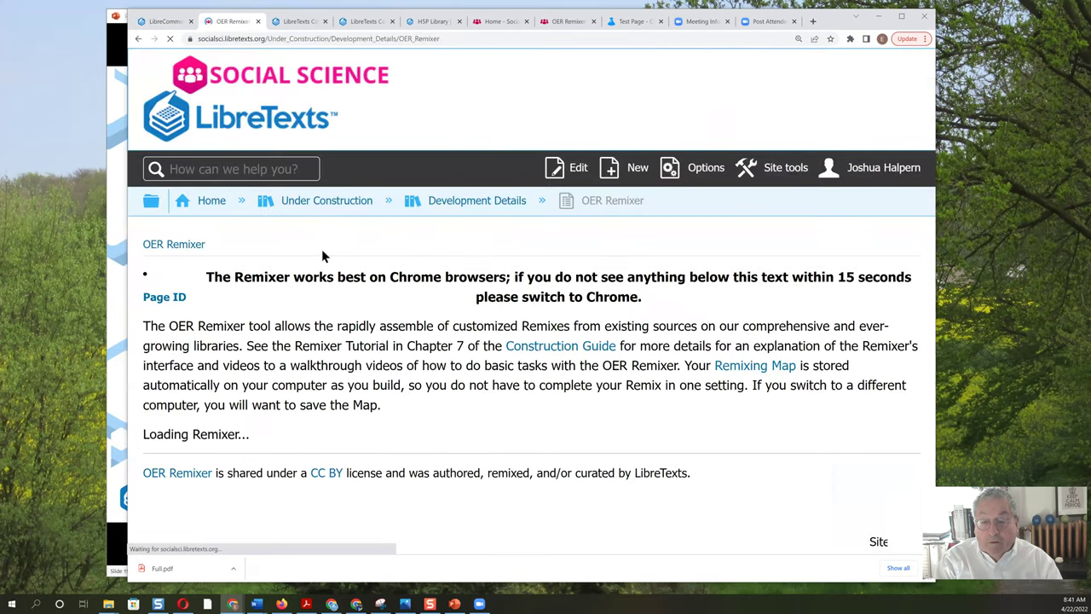
# Step: Name the new remix "Psych 1" followed by the author's first name
pyautogui.scroll(-3, 321, 249)
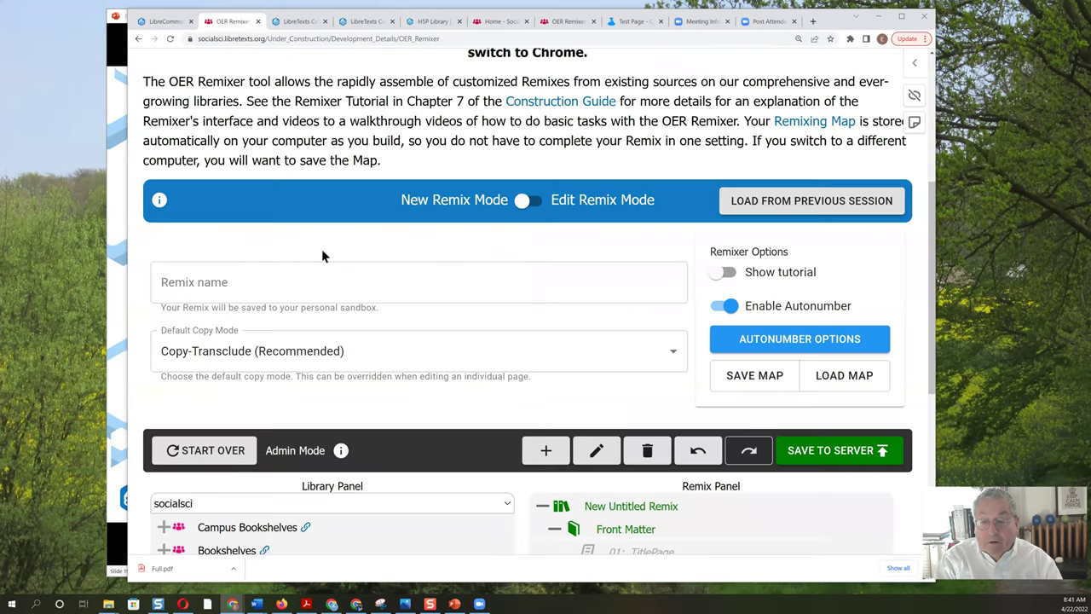
pyautogui.click(201, 290)
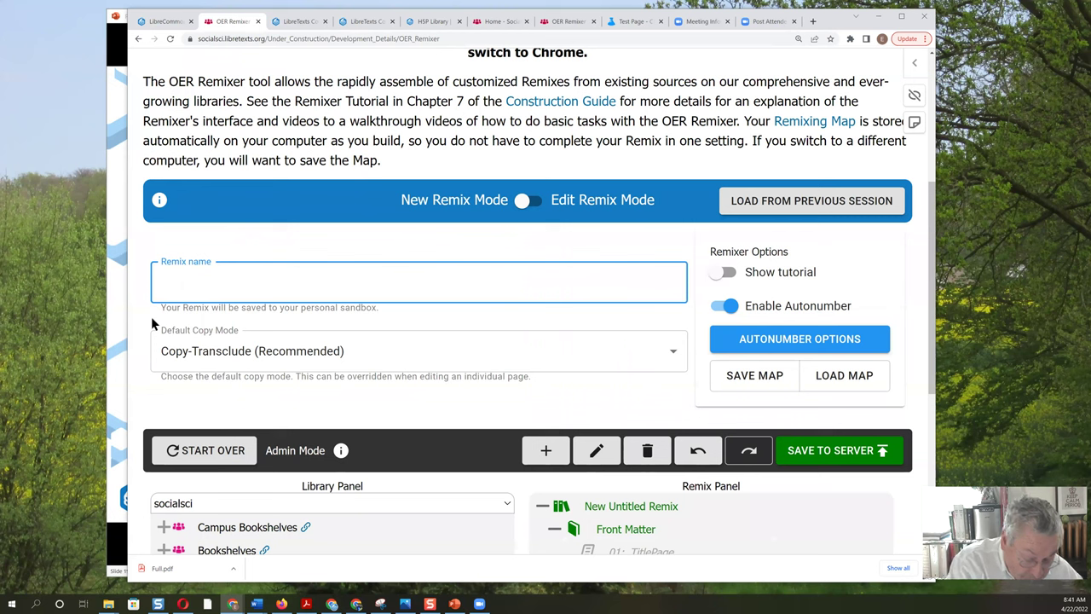
pyautogui.write('Psy')
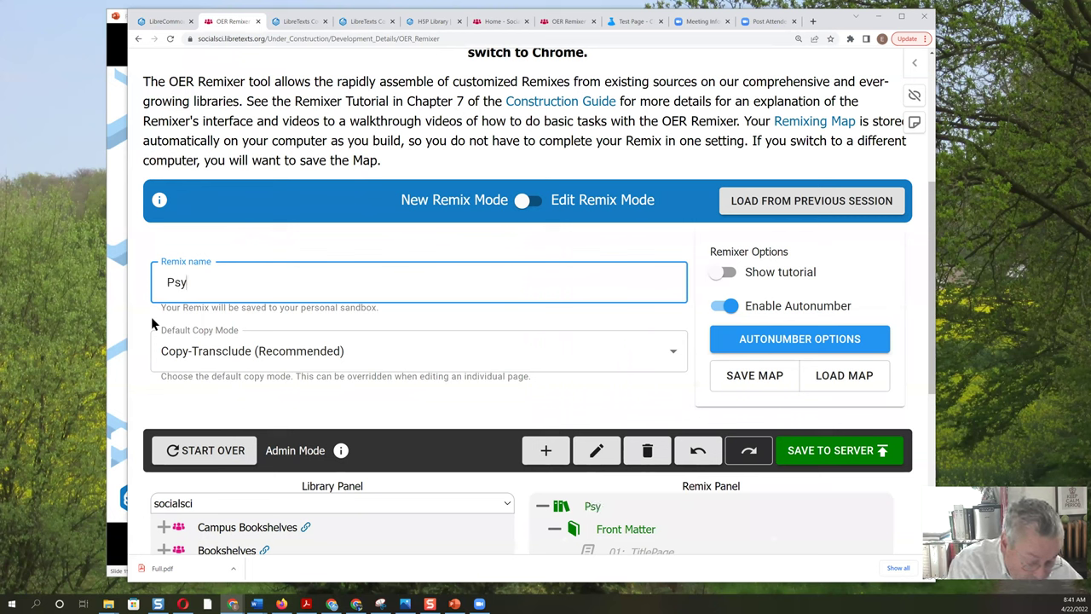
pyautogui.write('ch 1 Jo')
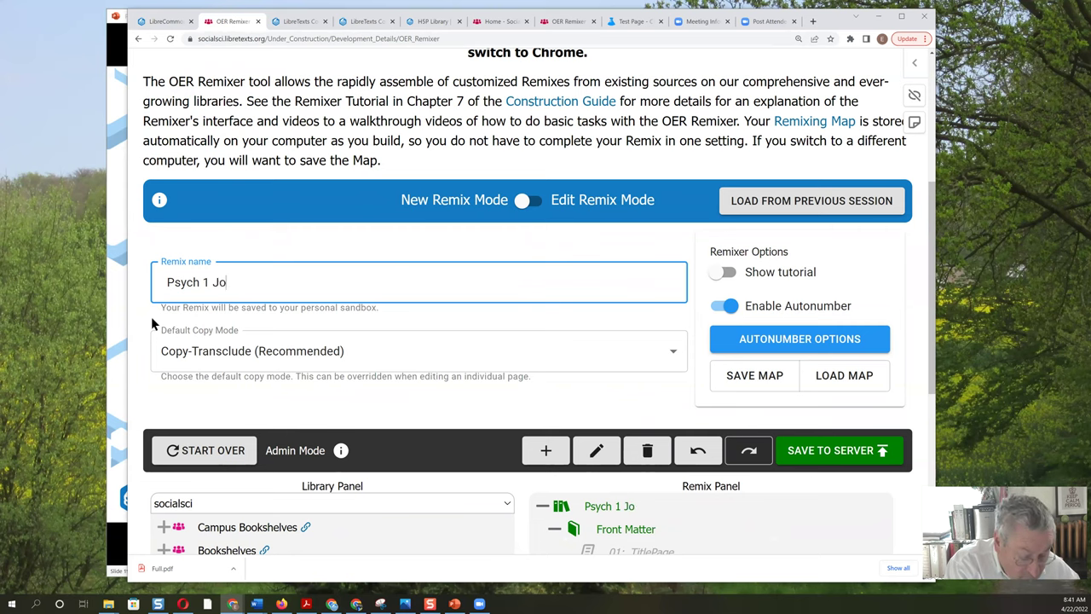
pyautogui.write('h')
# Step: Expand Bookshelves, Psychology, and "Book: Introduction to Psychology" in the socialsci library tree to list the book's chapters
pyautogui.scroll(-3, 431, 309)
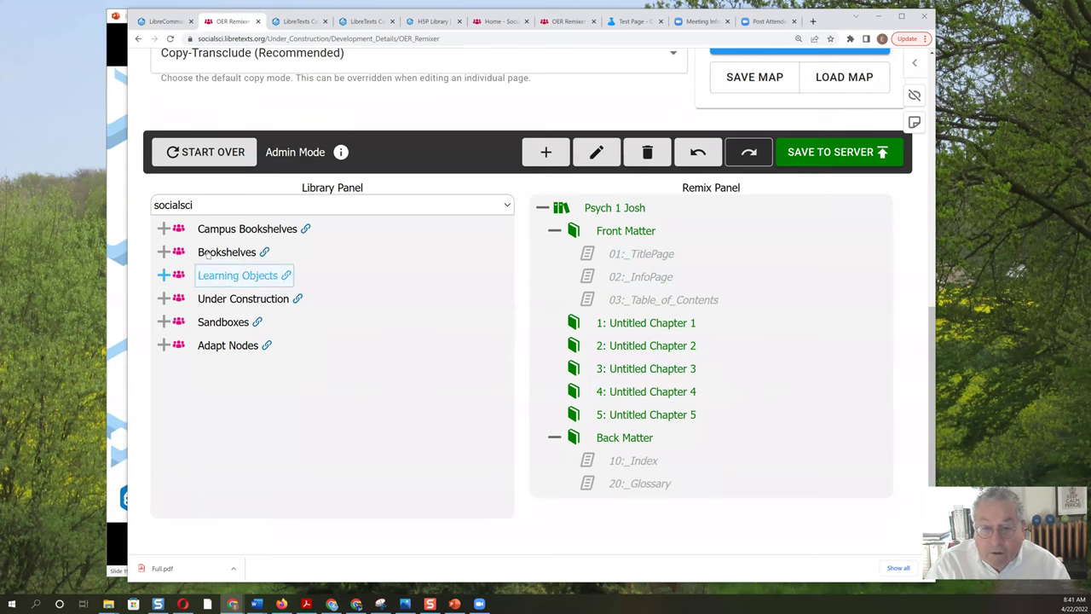
pyautogui.click(164, 253)
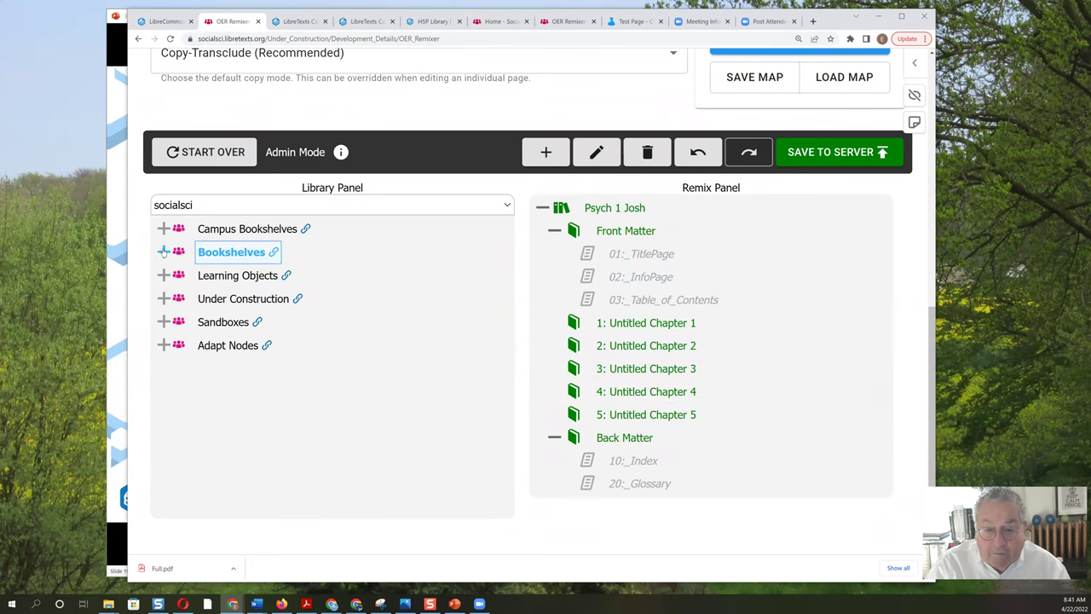
pyautogui.click(164, 252)
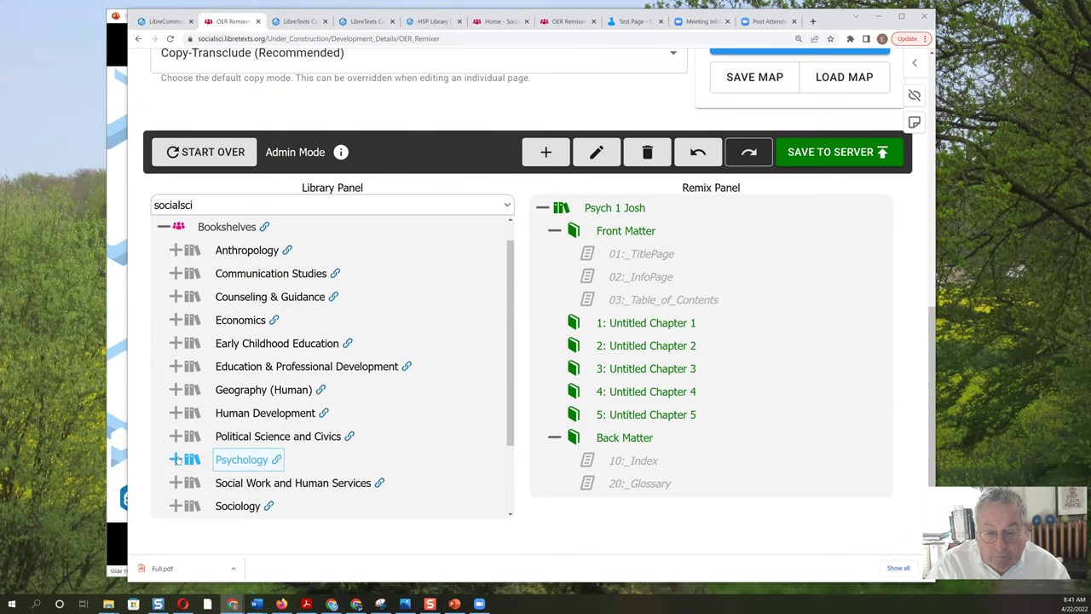
pyautogui.click(175, 459)
pyautogui.press('Down')
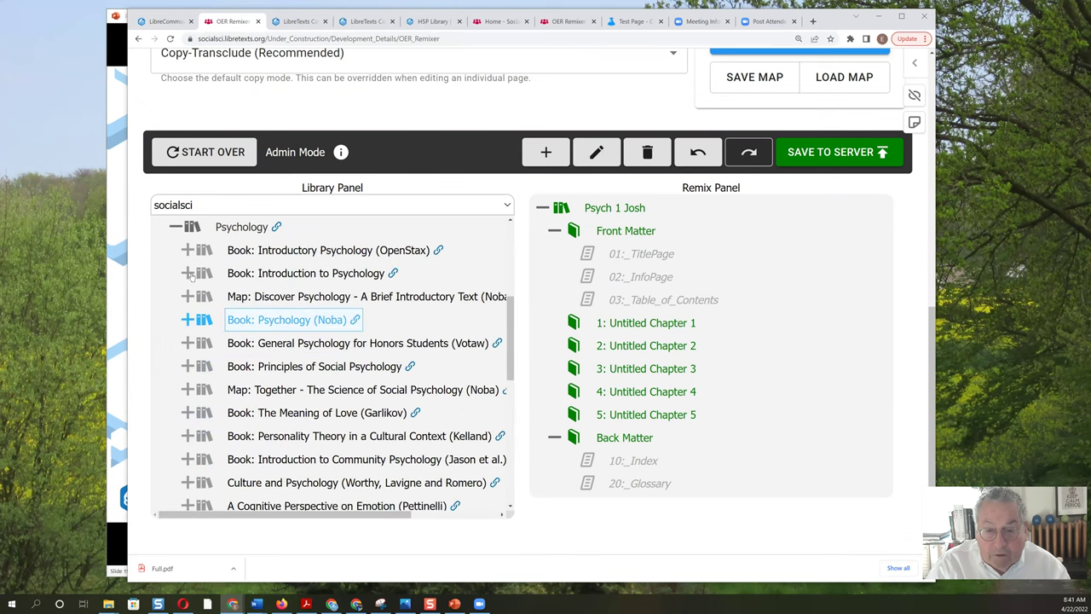
pyautogui.click(184, 272)
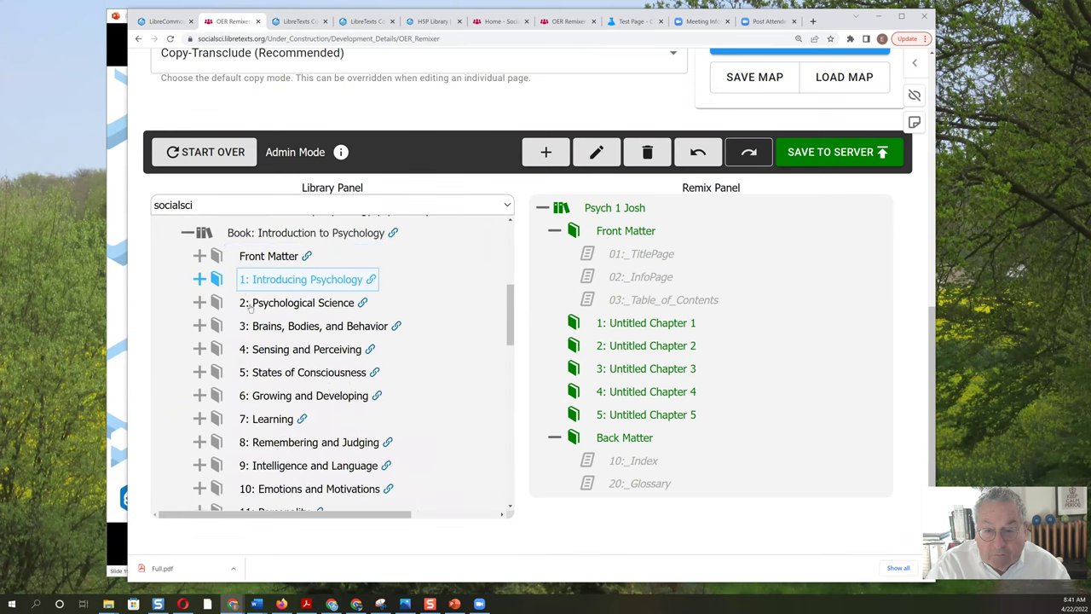
# Step: Add the book's Introducing Psychology and States of Consciousness chapters to the remix as chapters 1 and 2, then review the remix outline
pyautogui.moveTo(216, 273); pyautogui.dragTo(568, 315)
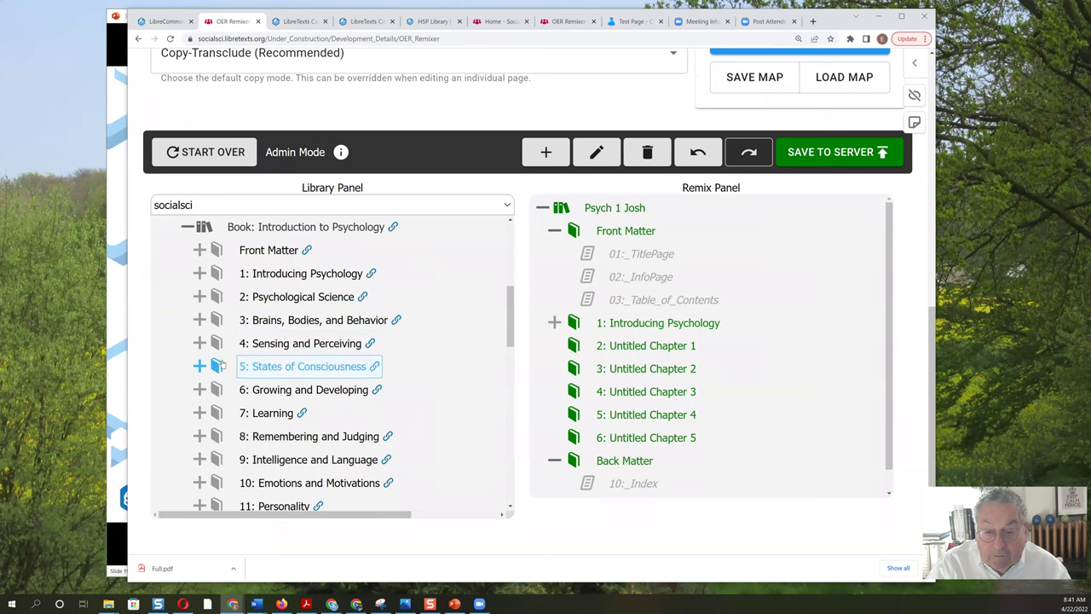
pyautogui.moveTo(218, 365); pyautogui.dragTo(554, 343)
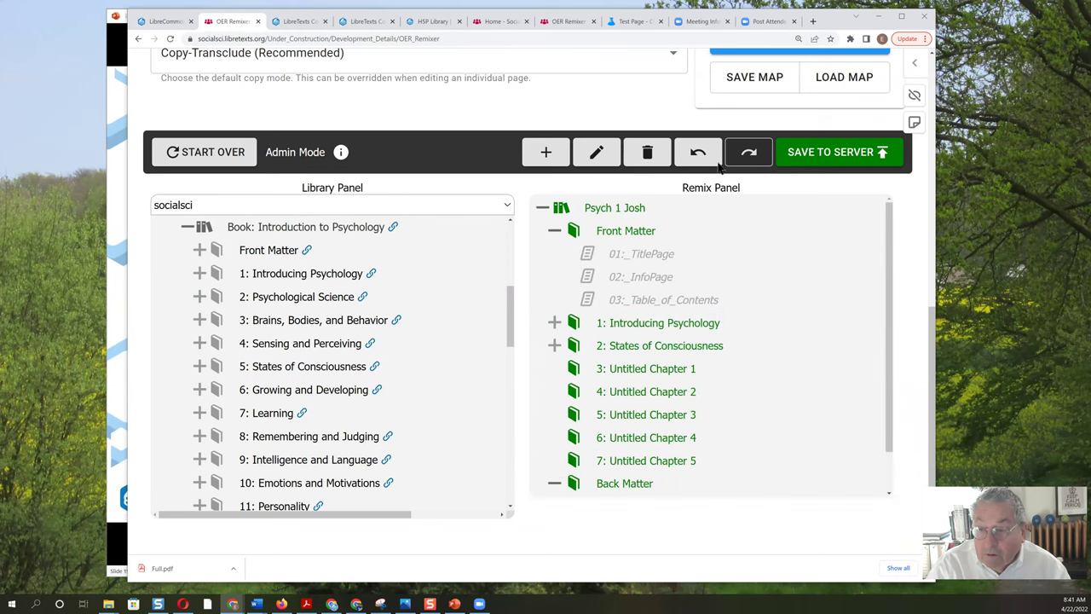
pyautogui.scroll(1, 820, 286)
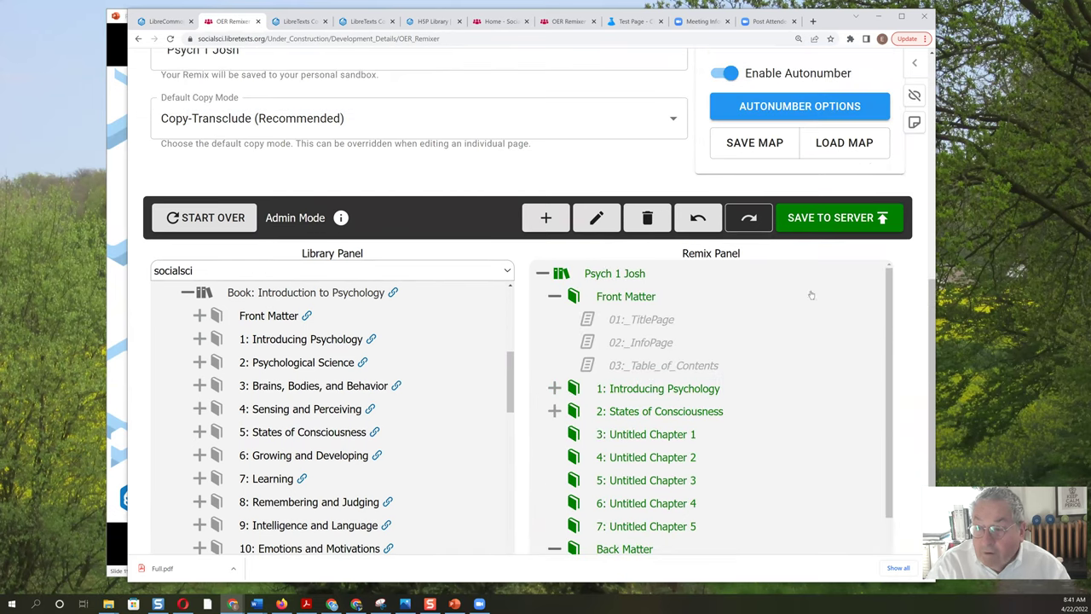
pyautogui.scroll(1, 870, 168)
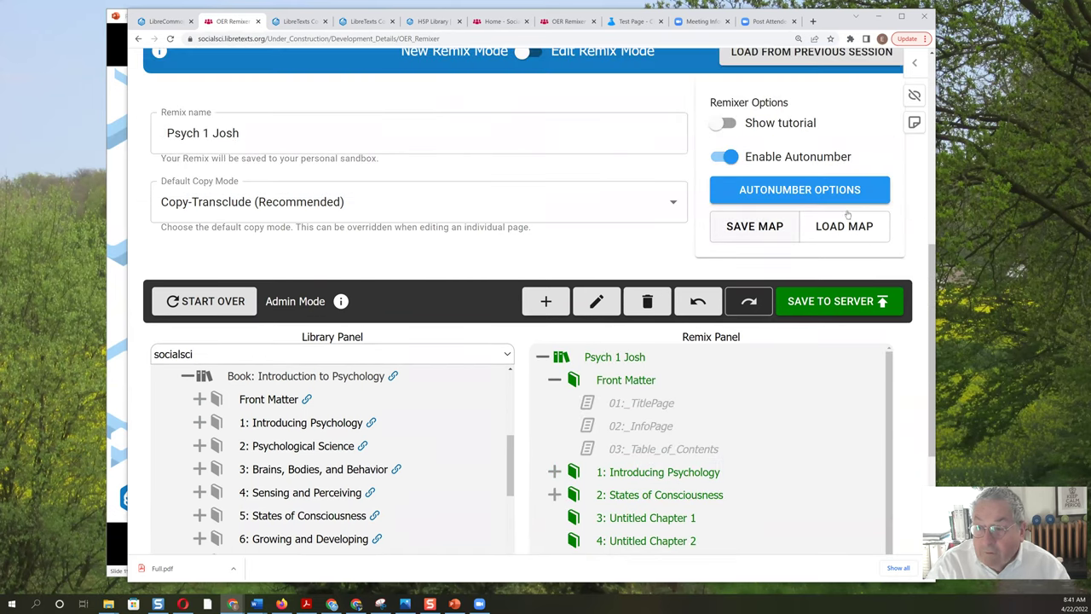
pyautogui.scroll(-1, 748, 393)
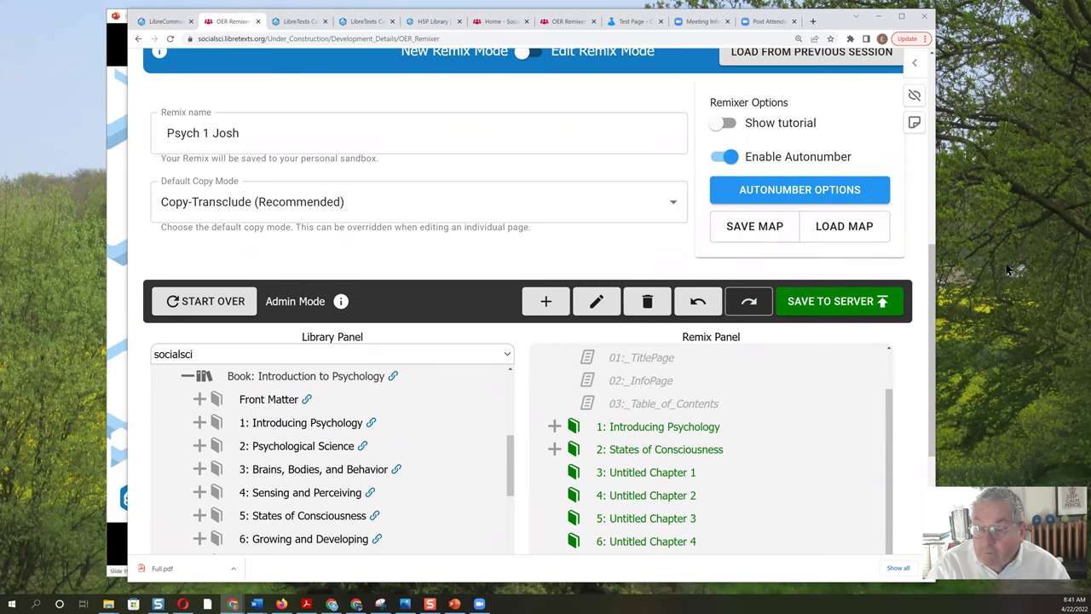
pyautogui.scroll(-2, 925, 290)
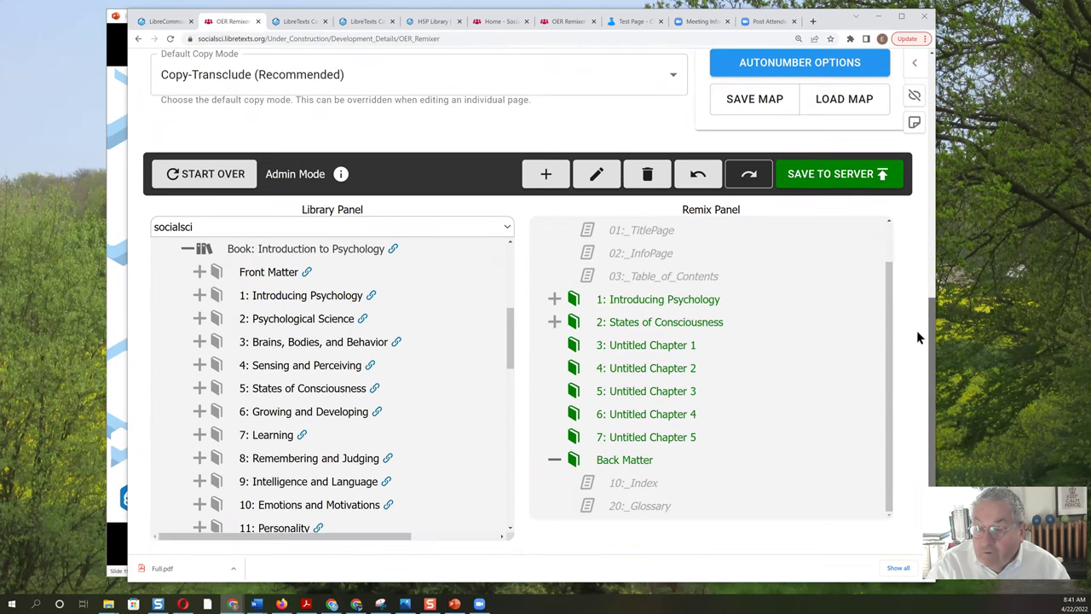
pyautogui.scroll(-1, 918, 347)
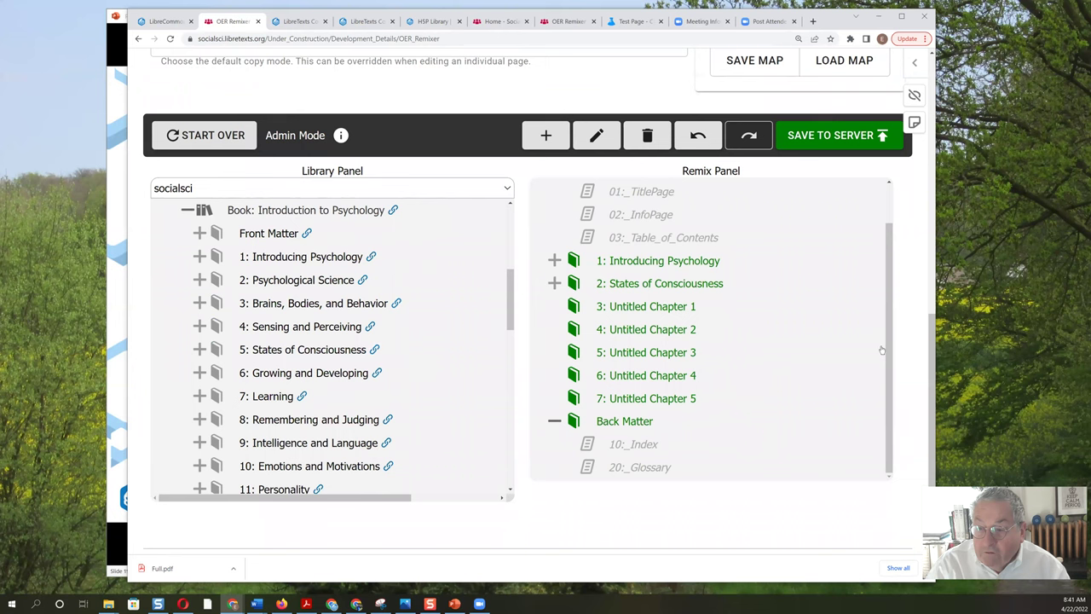
# Step: Delete the five untitled placeholder chapters from the remix outline
pyautogui.click(644, 309)
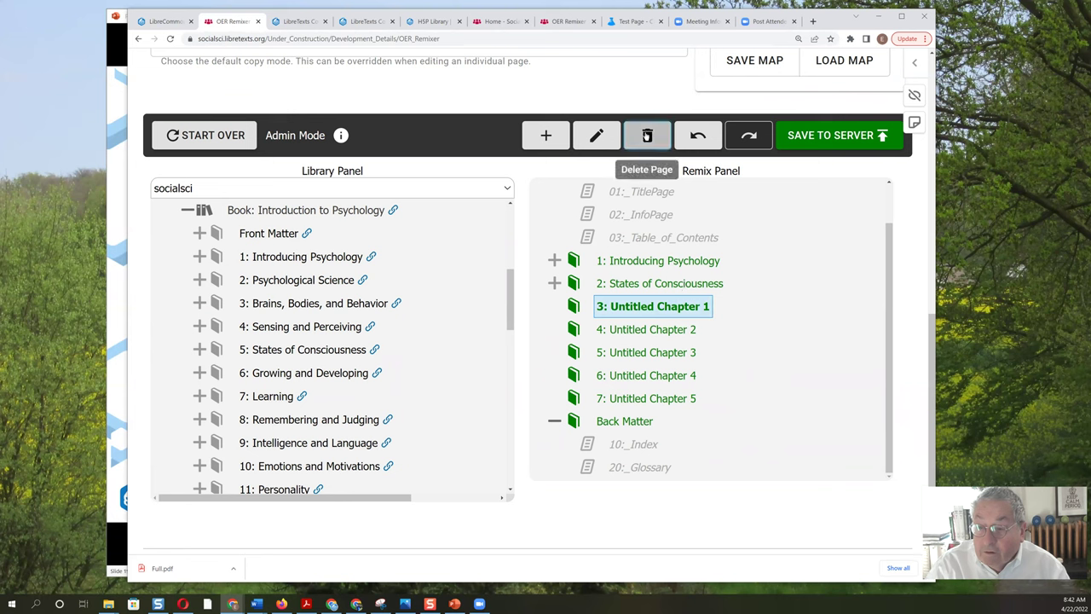
pyautogui.click(647, 136)
pyautogui.click(647, 137)
pyautogui.click(647, 136)
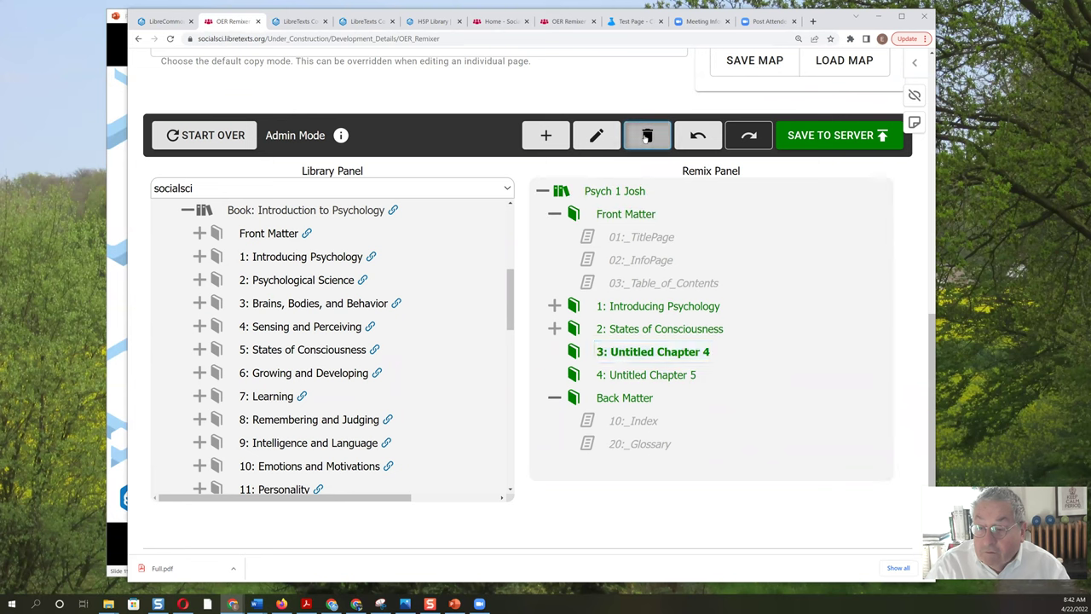
pyautogui.click(647, 137)
pyautogui.click(647, 137)
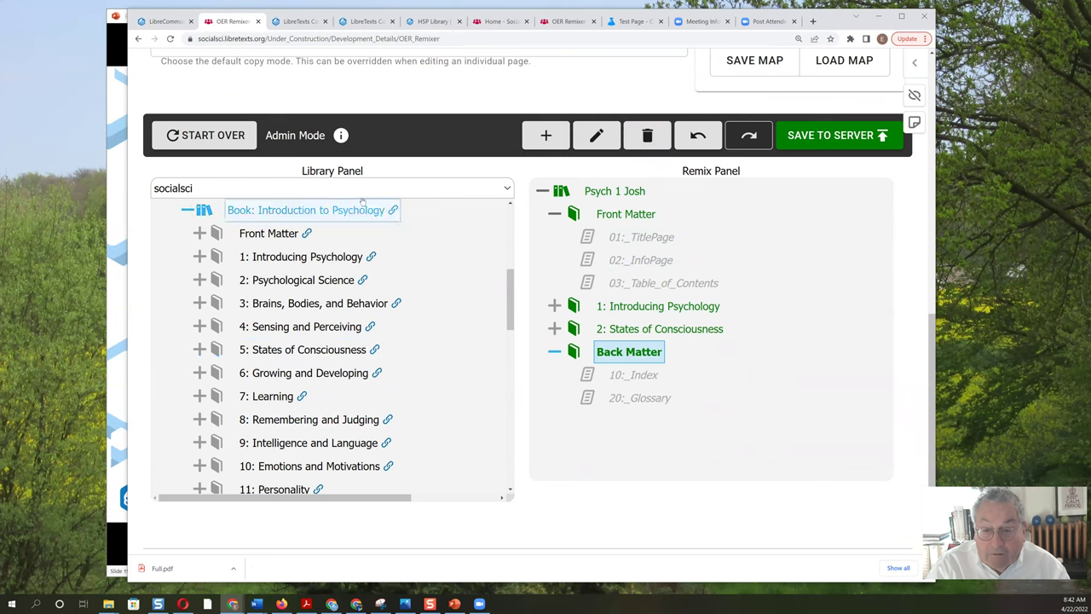
# Step: Add "Introduction to Statistics" from the Statistics library's Introductory Statistics book (Shafer and Zhang) to the remix as chapter 3, before Back Matter
pyautogui.click(506, 191)
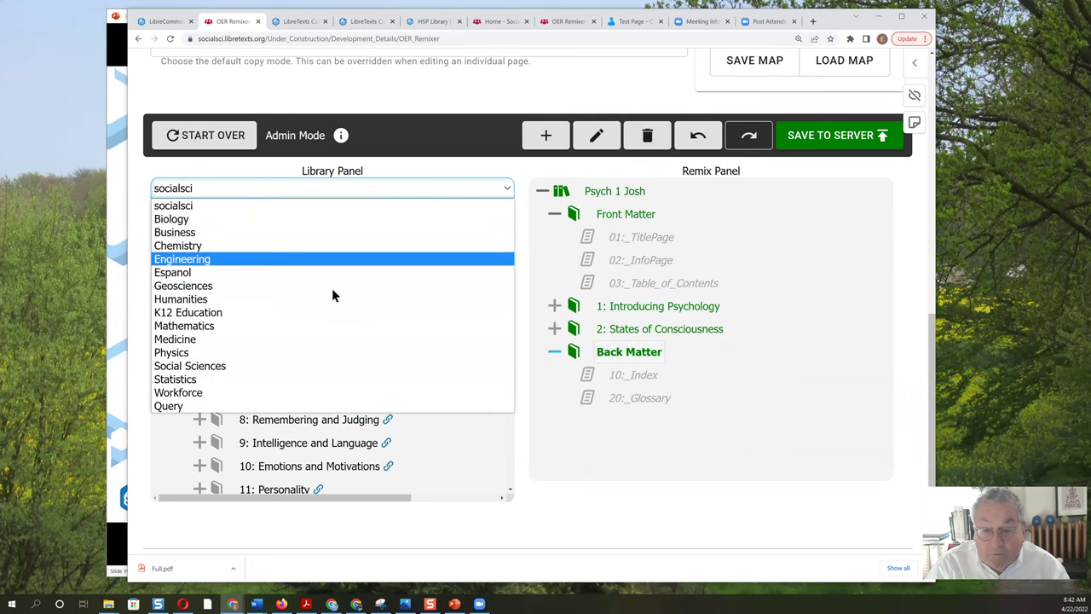
pyautogui.click(211, 379)
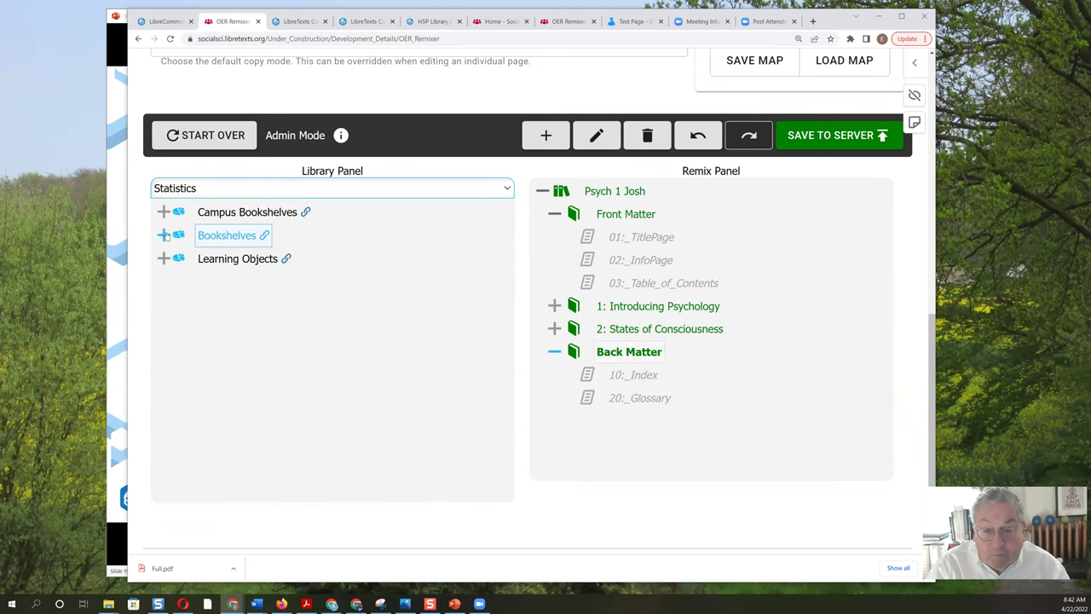
pyautogui.click(163, 236)
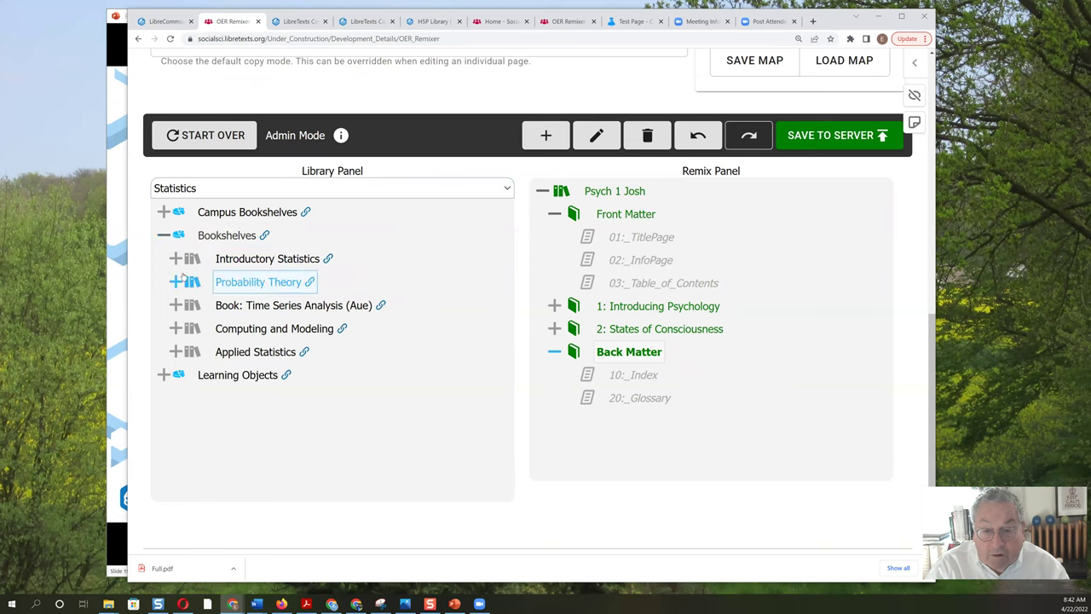
pyautogui.click(175, 258)
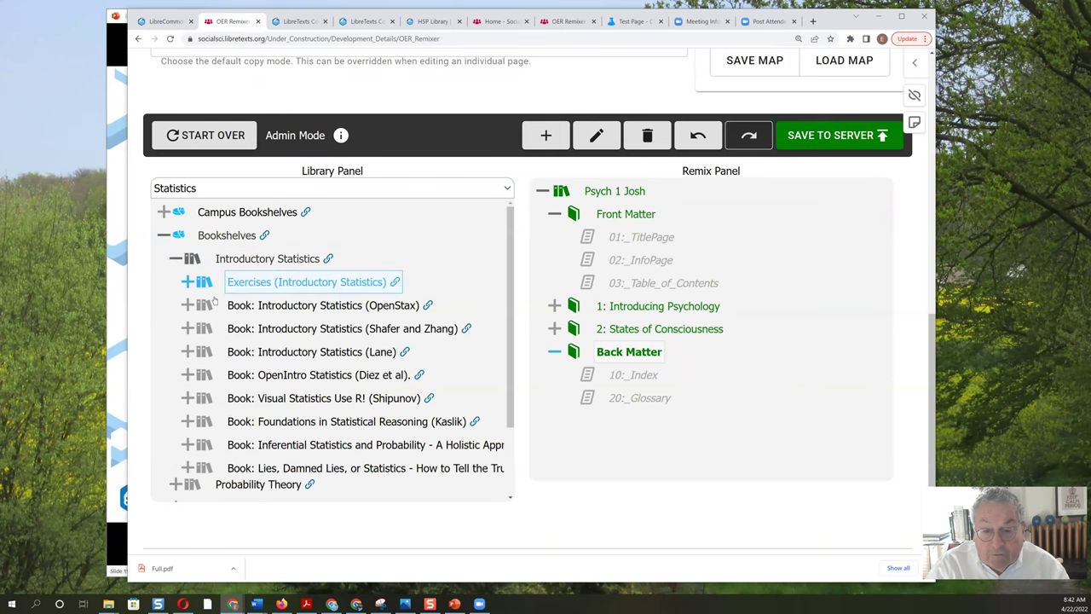
pyautogui.scroll(-1, 206, 293)
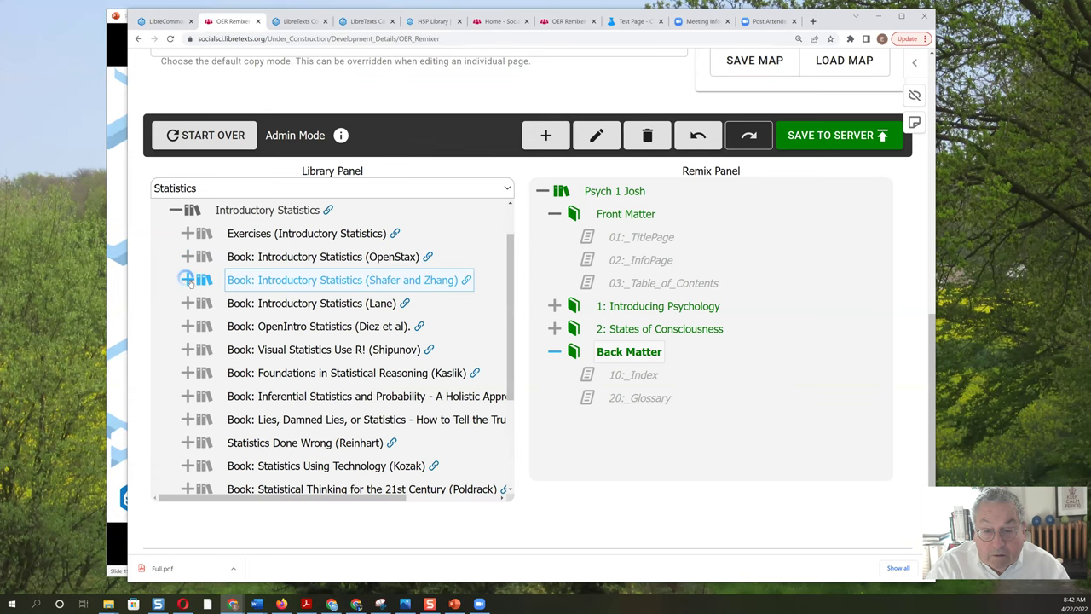
pyautogui.click(187, 280)
pyautogui.scroll(-1, 192, 302)
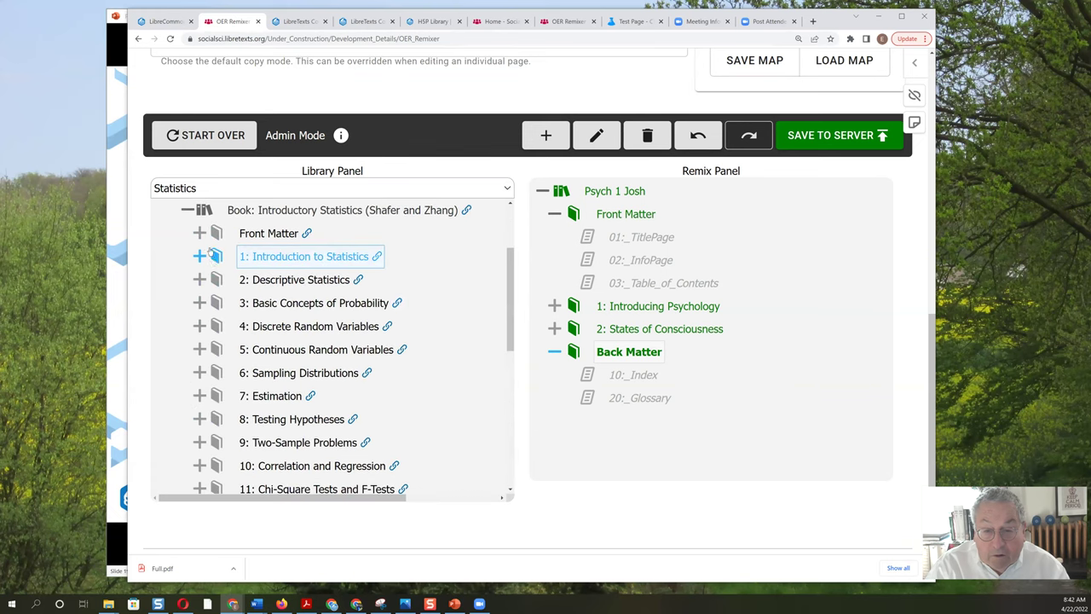
pyautogui.moveTo(209, 255); pyautogui.dragTo(561, 347)
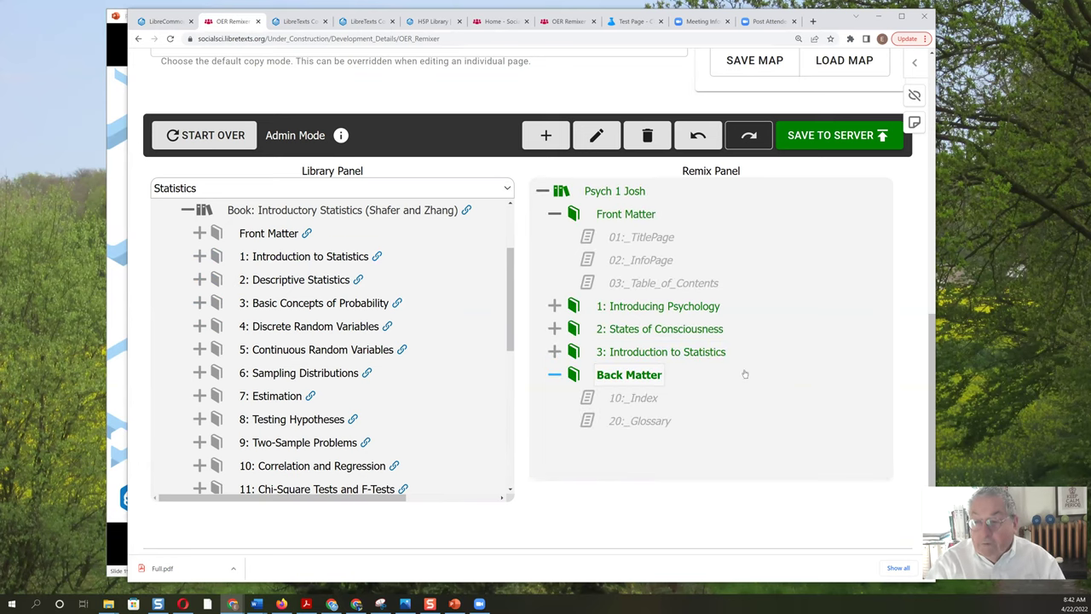
# Step: Publish the remix to the server and open the newly created text
pyautogui.click(806, 136)
pyautogui.click(369, 508)
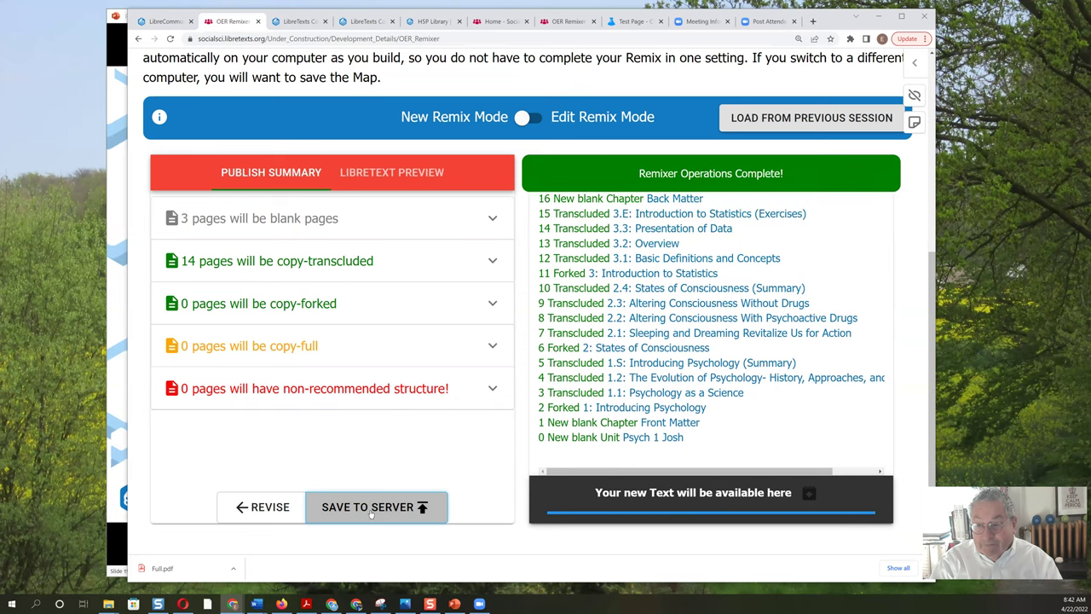
pyautogui.click(648, 492)
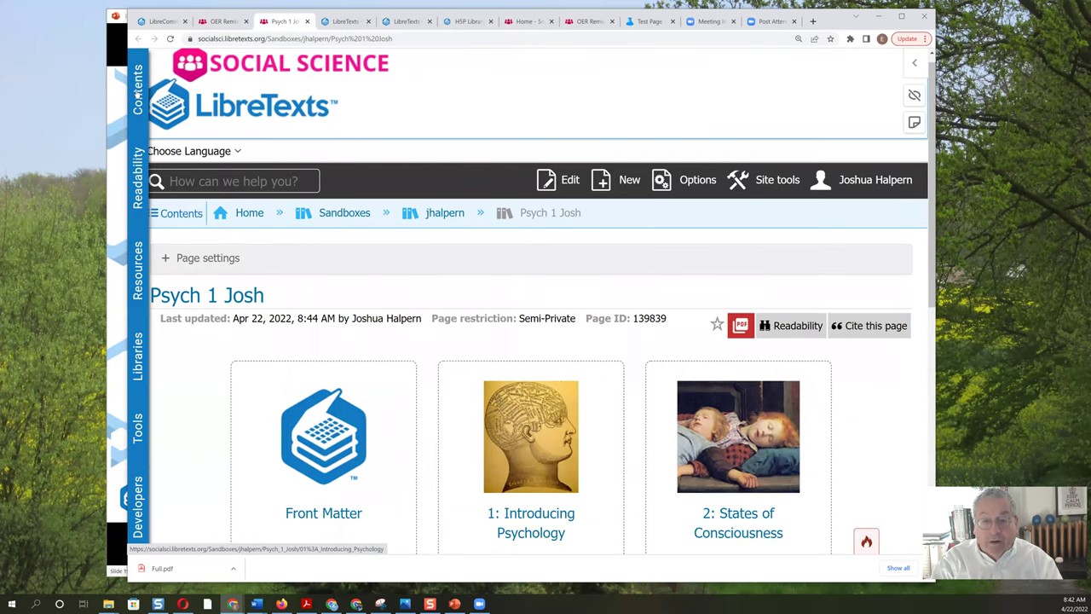
# Step: Open section 3.1, Basic Definitions and Concepts, from the new book's table of contents under chapter 3, Introduction to Statistics
pyautogui.click(138, 96)
pyautogui.click(162, 175)
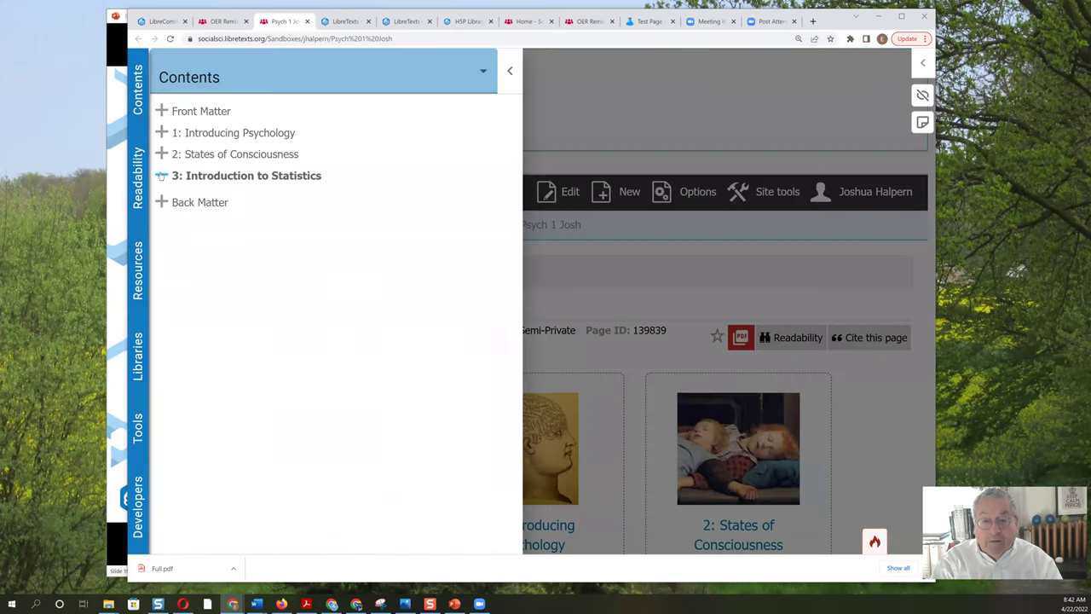
pyautogui.click(209, 200)
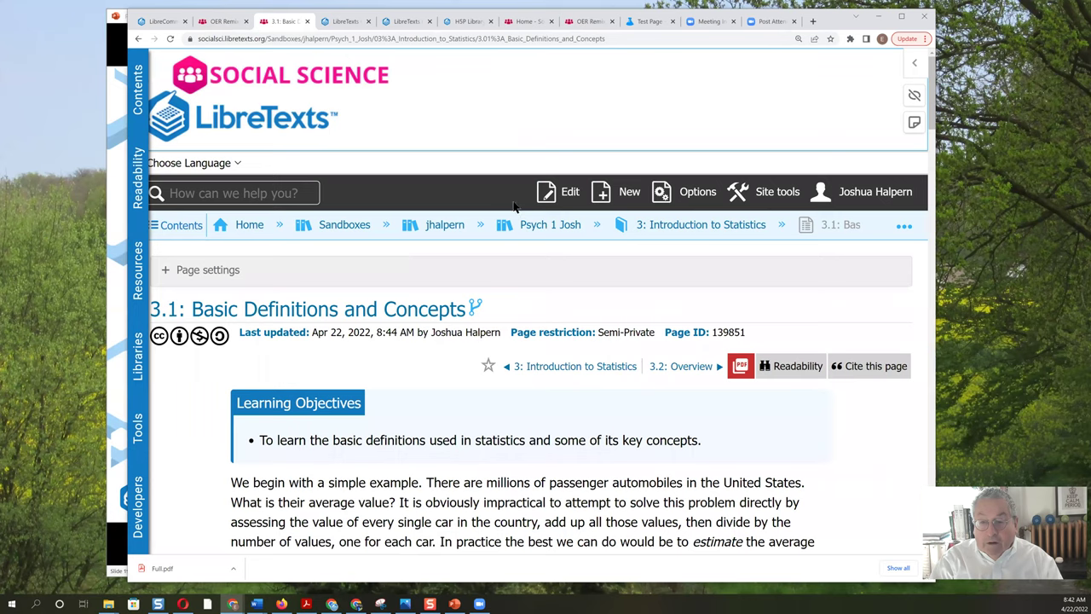
# Step: Open the section 3.1 page for editing to inspect its cross-library transclusion, then leave the editor and discard changes
pyautogui.scroll(-2, 492, 180)
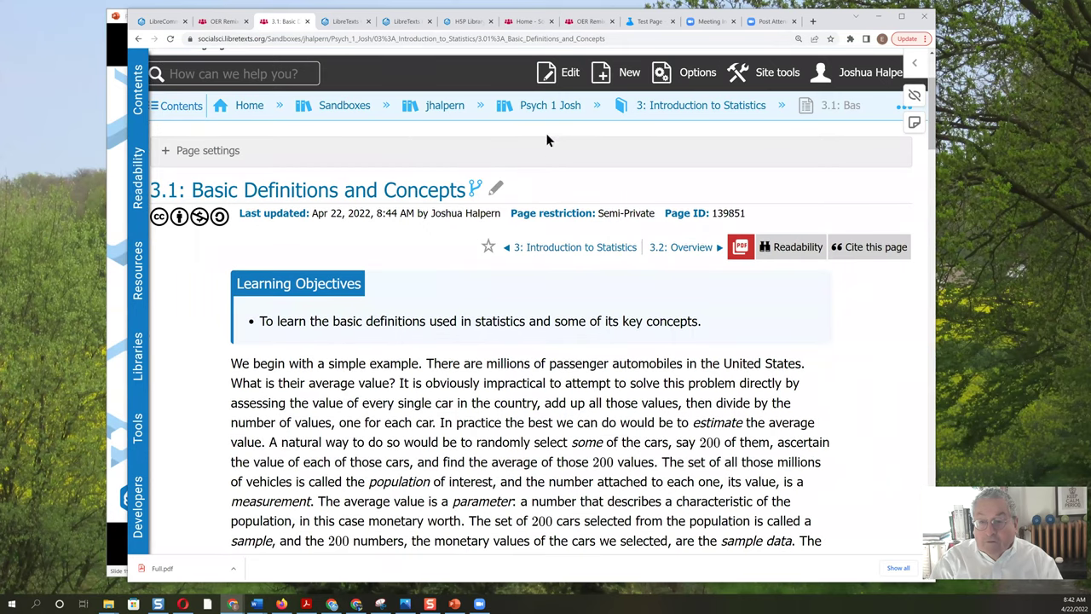
pyautogui.click(563, 74)
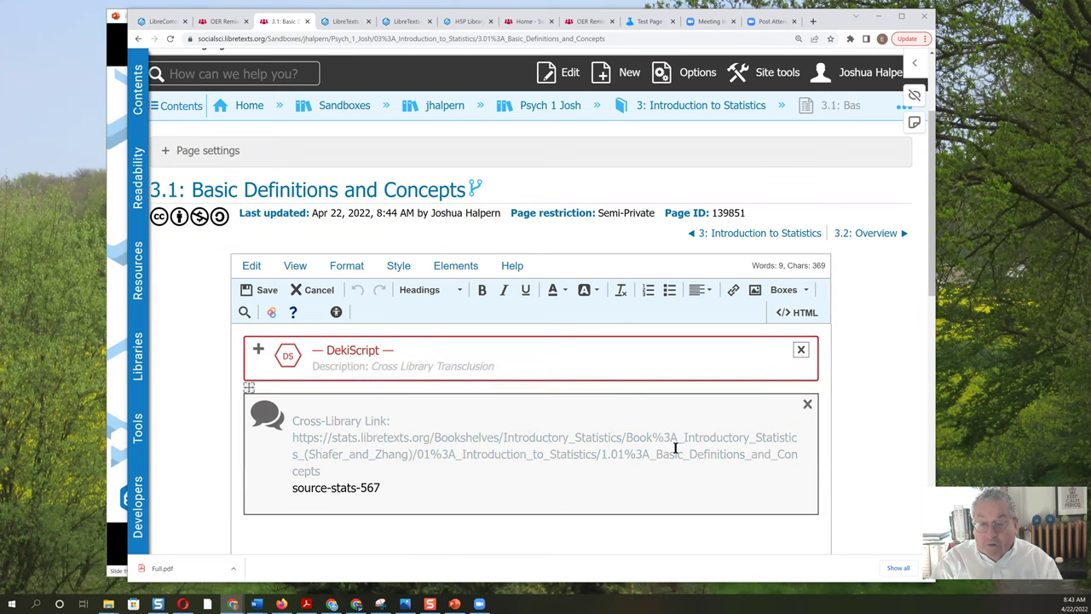
pyautogui.click(316, 291)
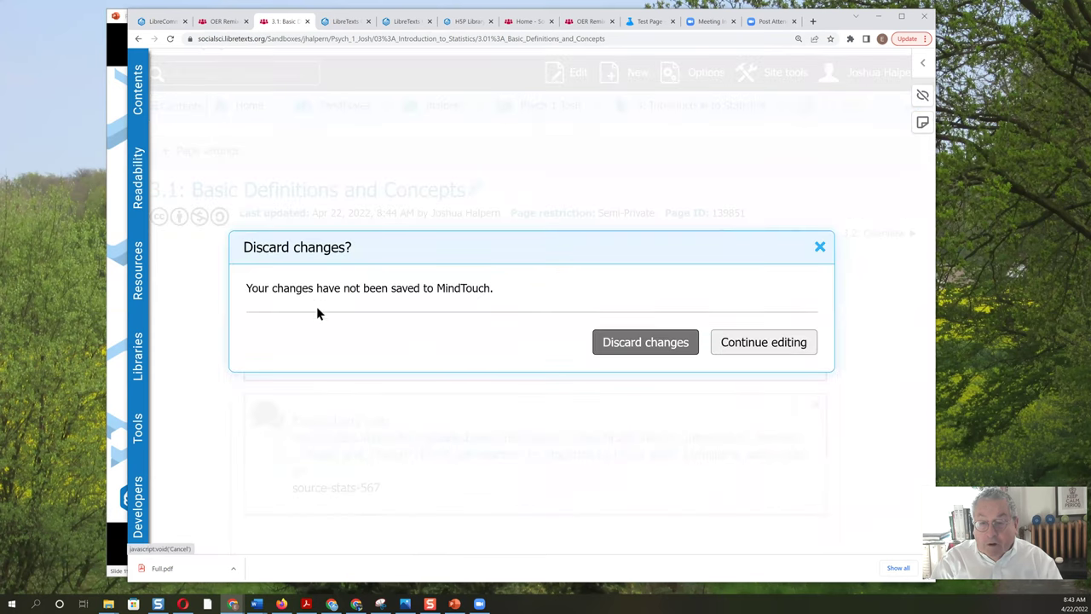
pyautogui.click(627, 343)
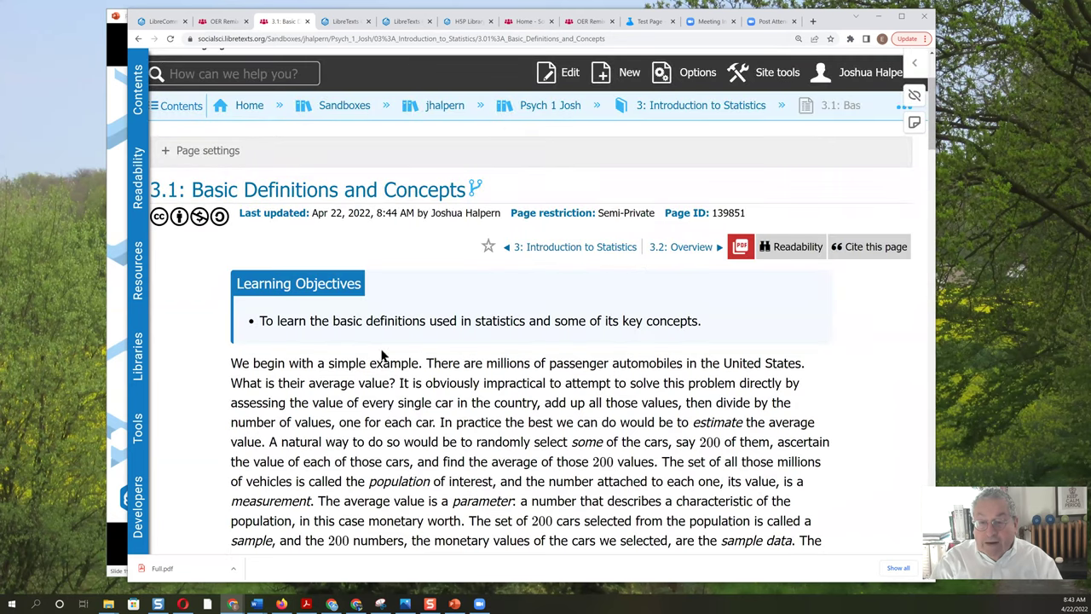
# Step: Fork the transcluded section 3.1 page into an editable copy and accept the page reload
pyautogui.click(472, 189)
pyautogui.click(580, 125)
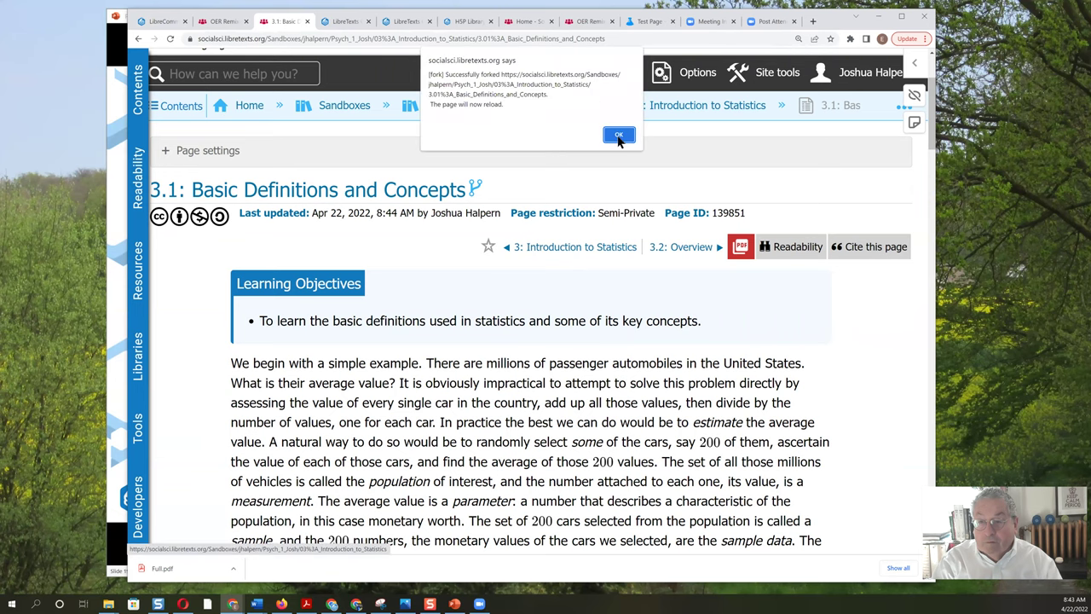
pyautogui.click(565, 247)
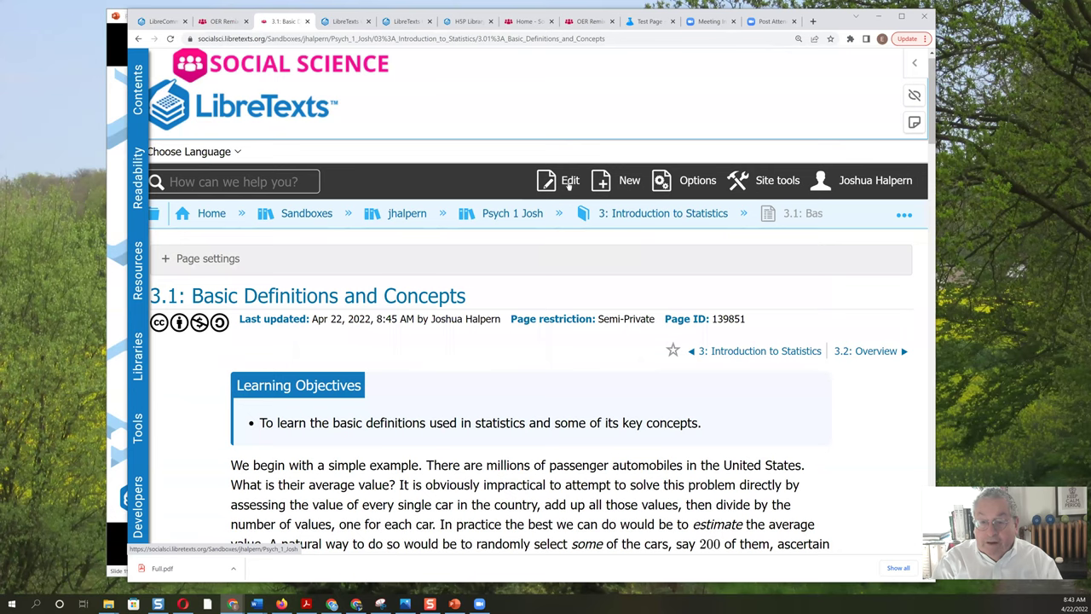
# Step: Insert a "New Material" paragraph between the Learning Objectives box and the opening paragraph of section 3.1, and save the page
pyautogui.scroll(-4, 252, 273)
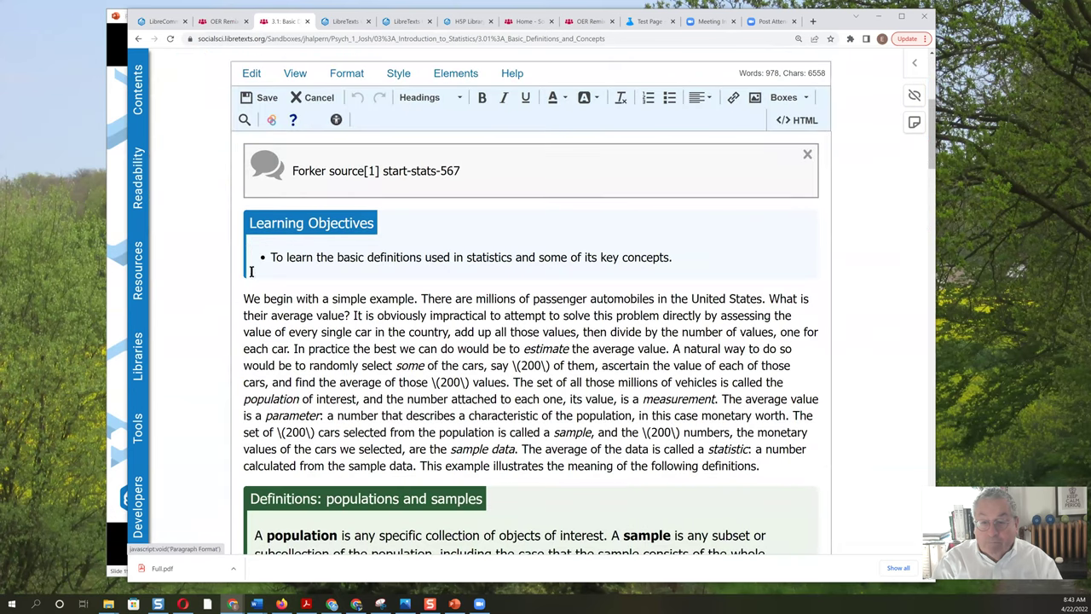
pyautogui.click(283, 309)
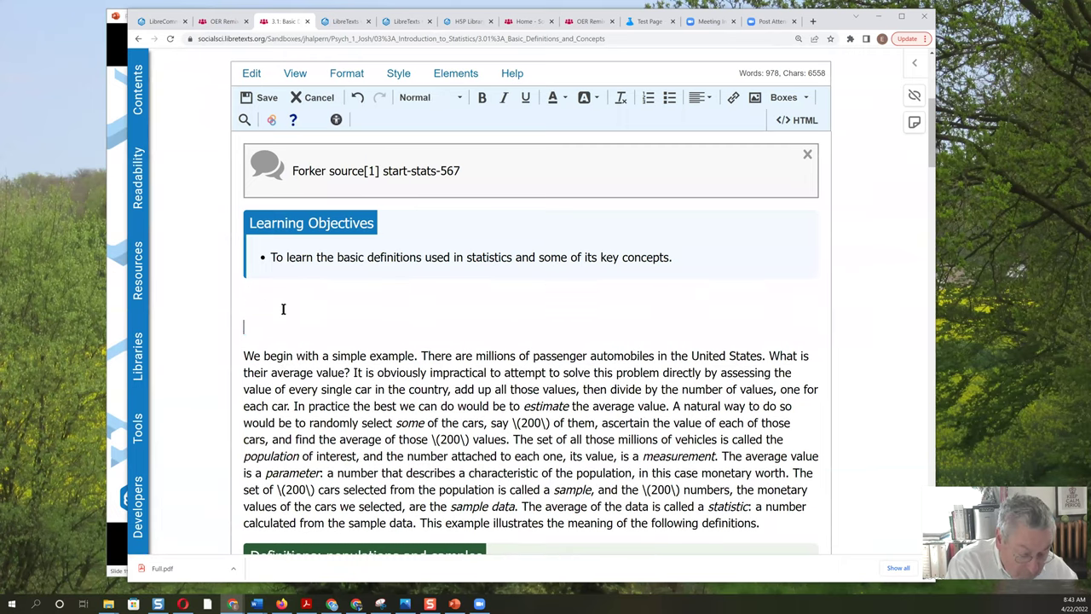
pyautogui.press('Up')
pyautogui.write('New Materi')
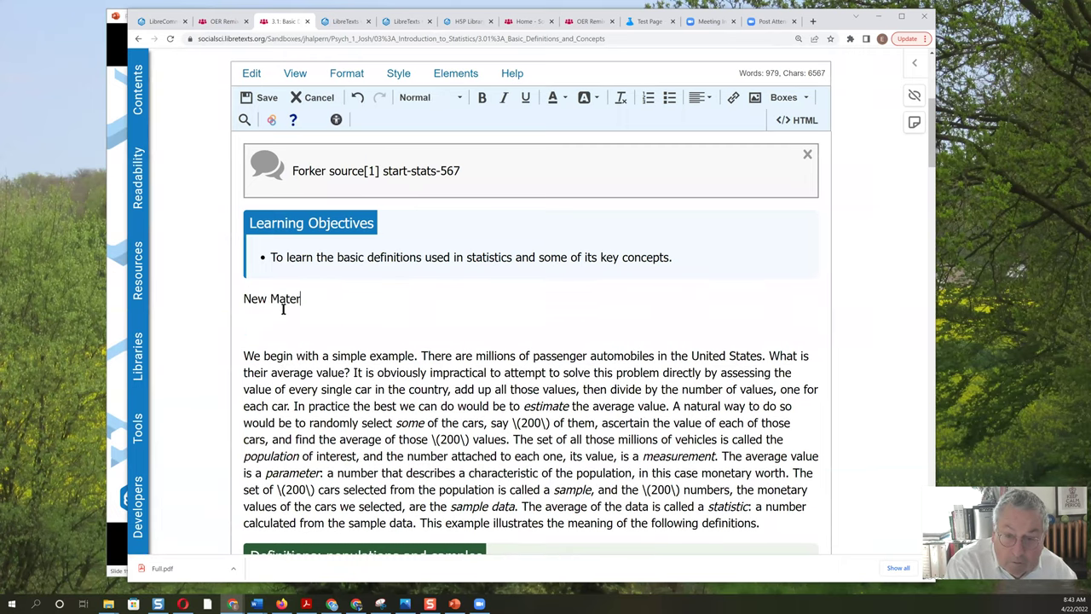
pyautogui.write('al')
pyautogui.press('Down')
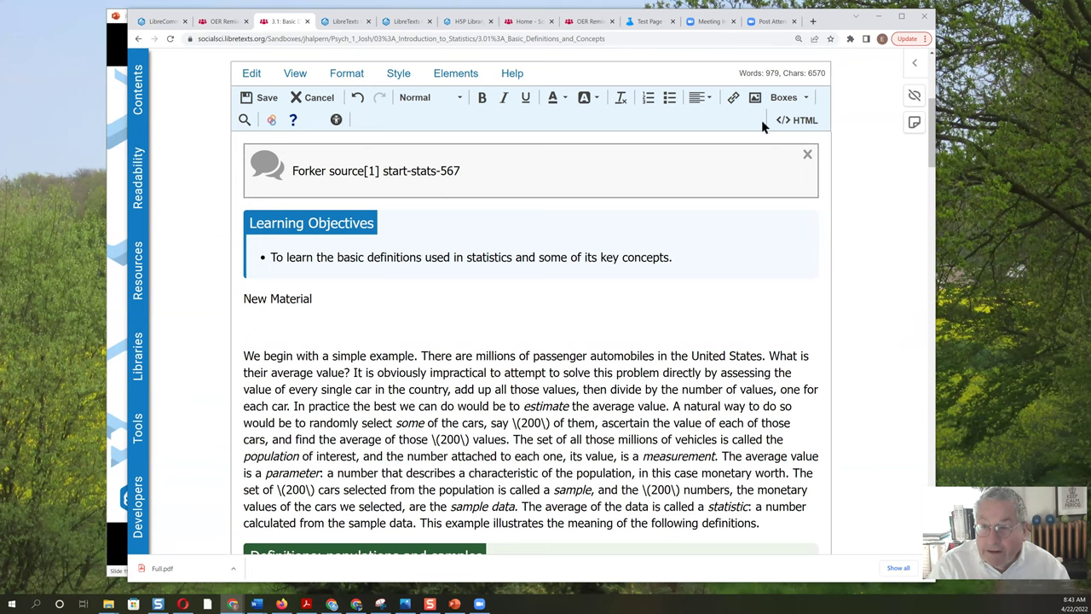
pyautogui.click(266, 98)
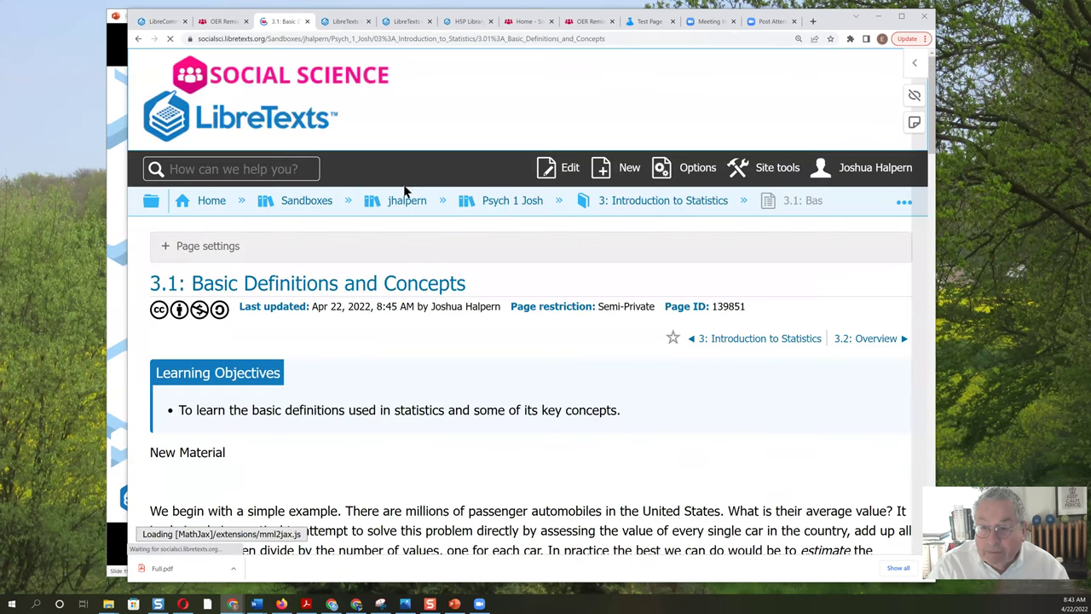
# Step: Review the saved section 3.1 page and switch its language to Ukrainian (Українська)
pyautogui.scroll(-4, 404, 190)
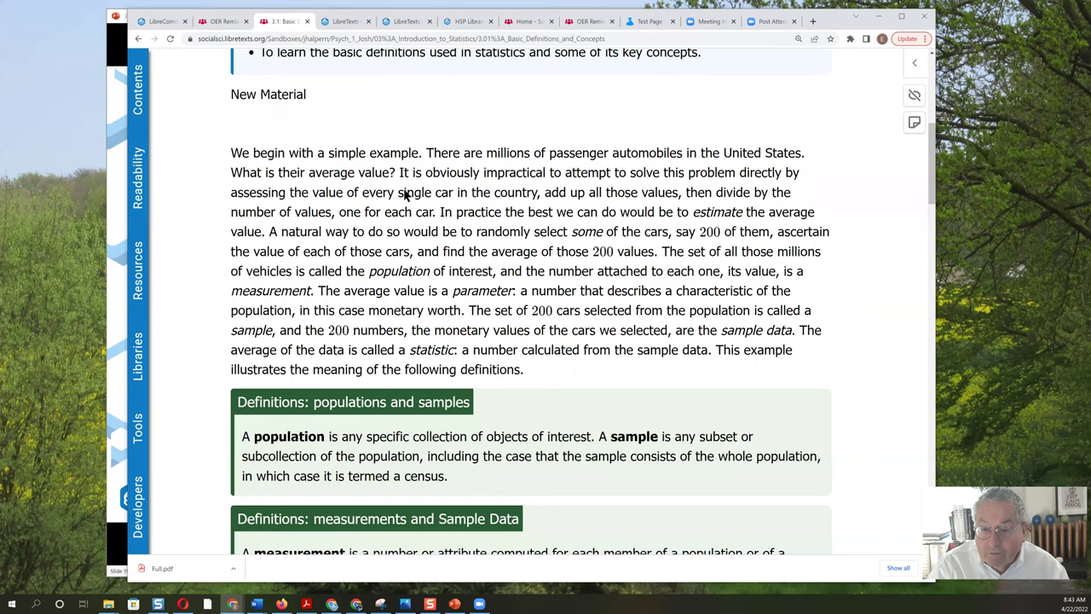
pyautogui.scroll(1, 319, 199)
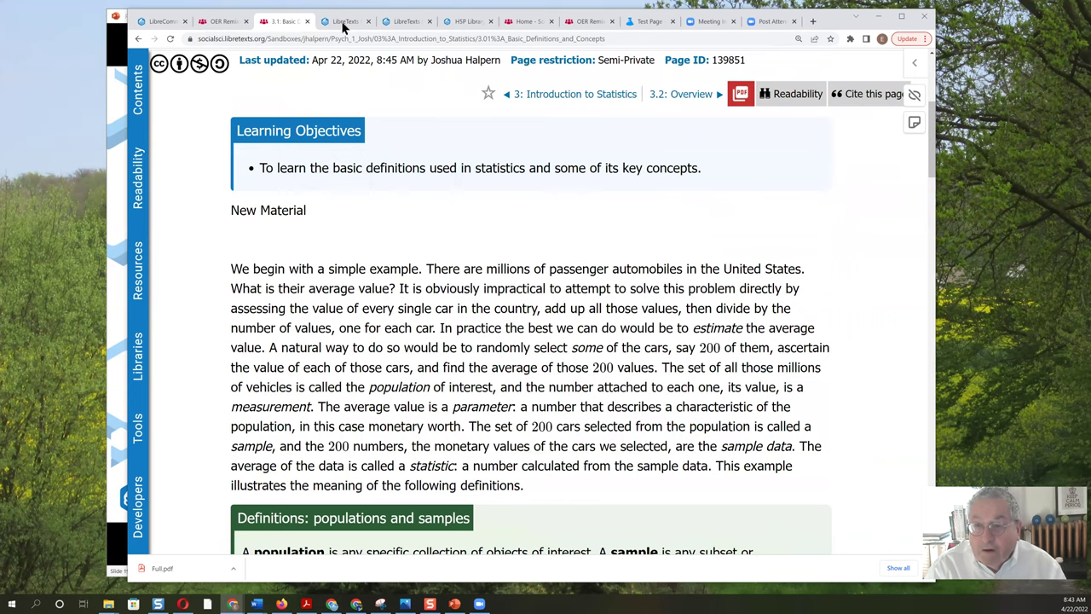
pyautogui.scroll(2, 348, 111)
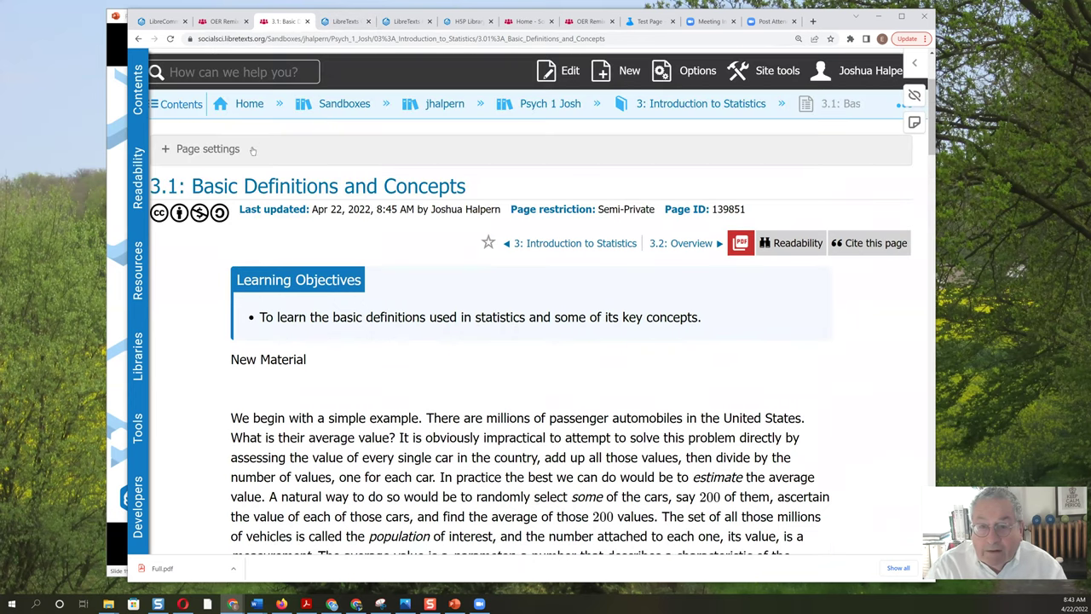
pyautogui.scroll(2, 265, 147)
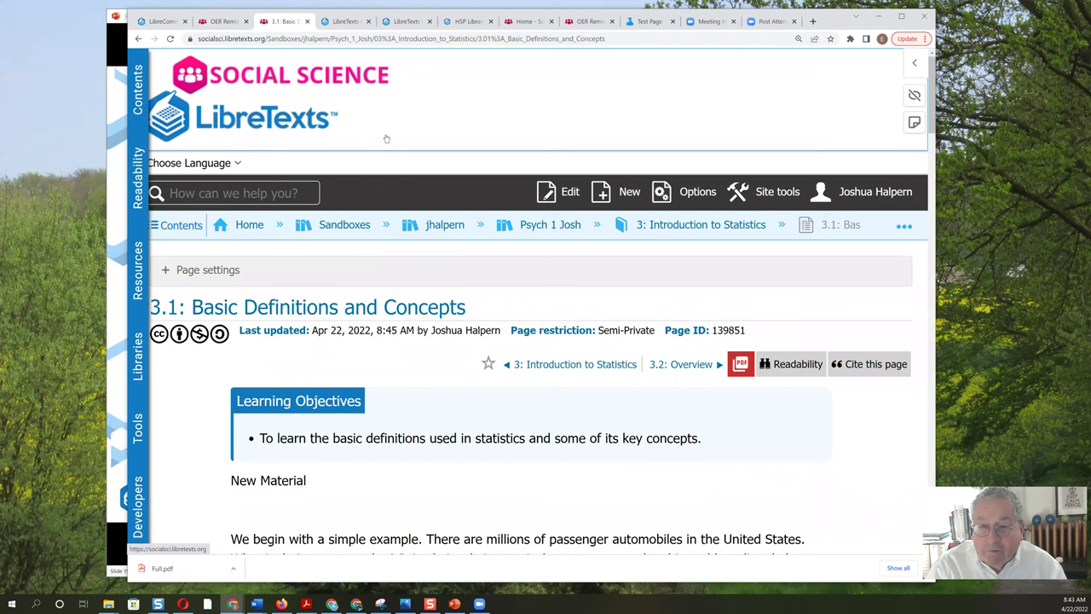
pyautogui.click(237, 166)
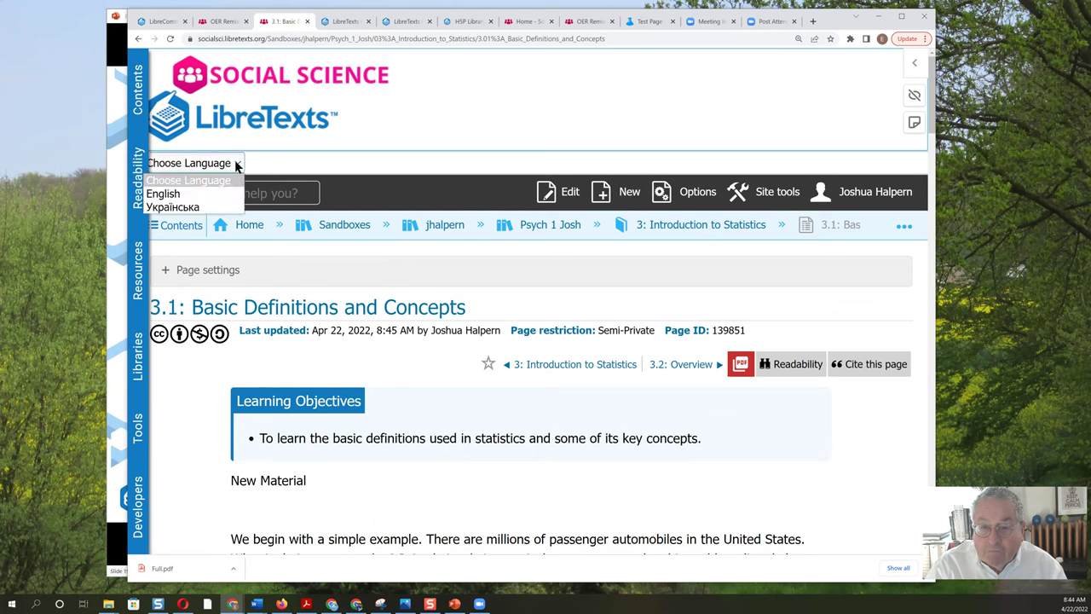
pyautogui.click(195, 210)
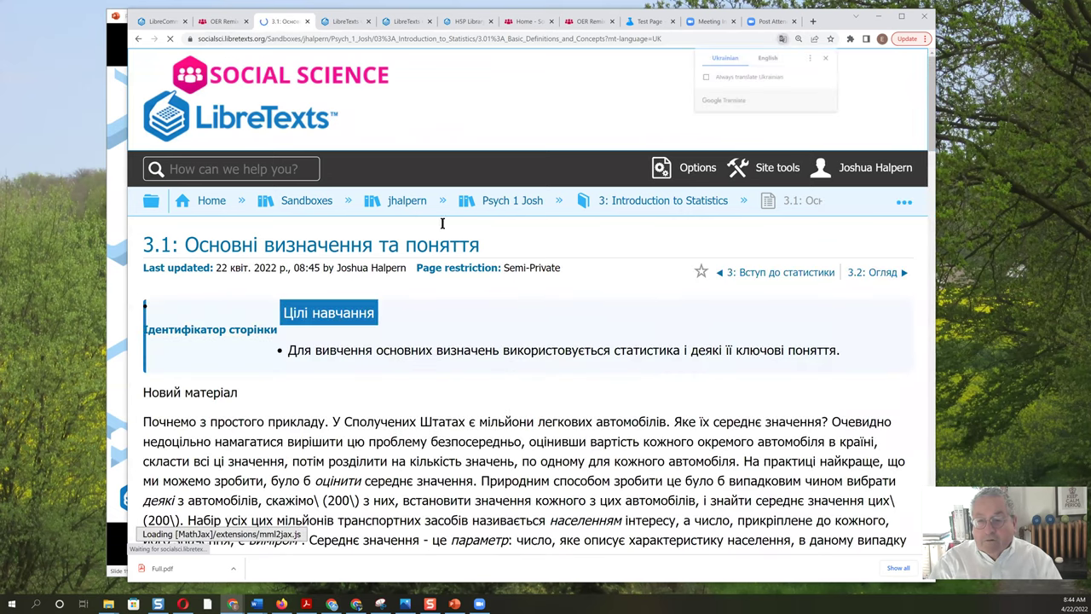
# Step: Examine the Ukrainian translation of section 3.1, then open section 3.2 and view its translated text
pyautogui.scroll(-2, 482, 223)
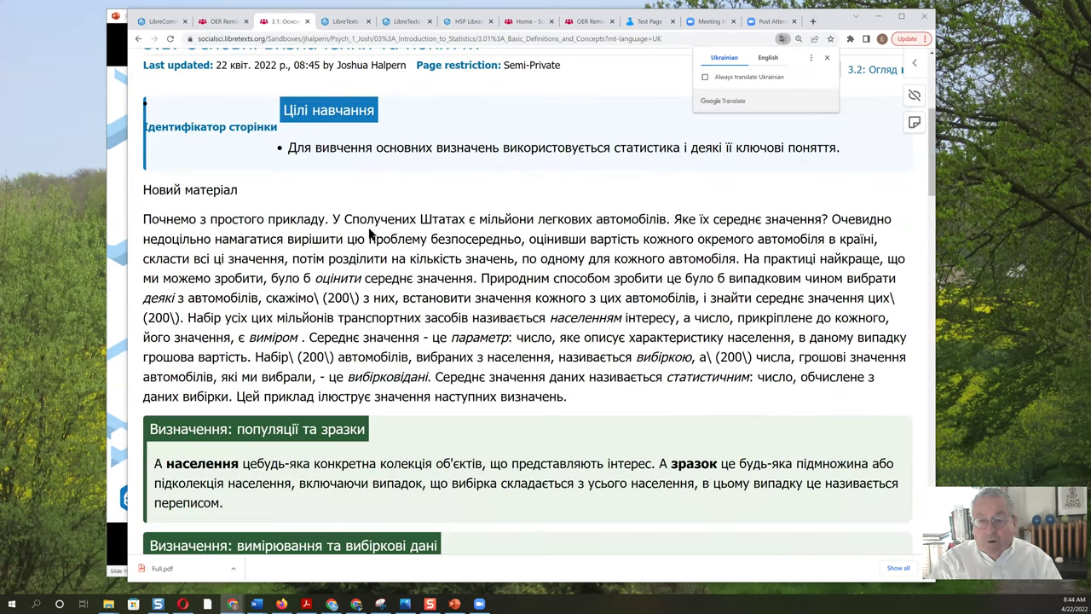
pyautogui.scroll(2, 258, 352)
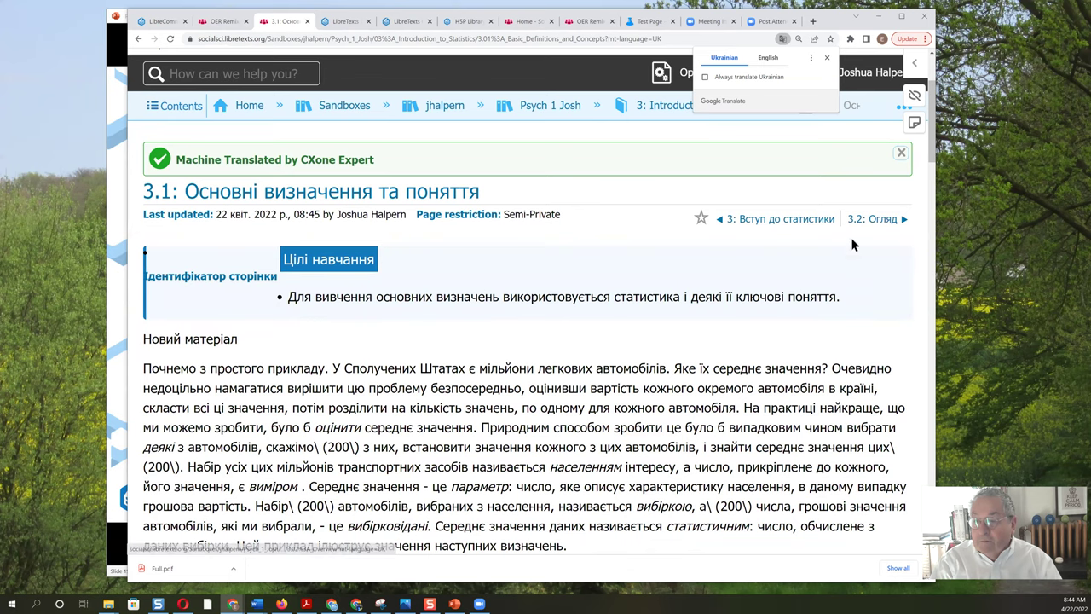
pyautogui.click(871, 219)
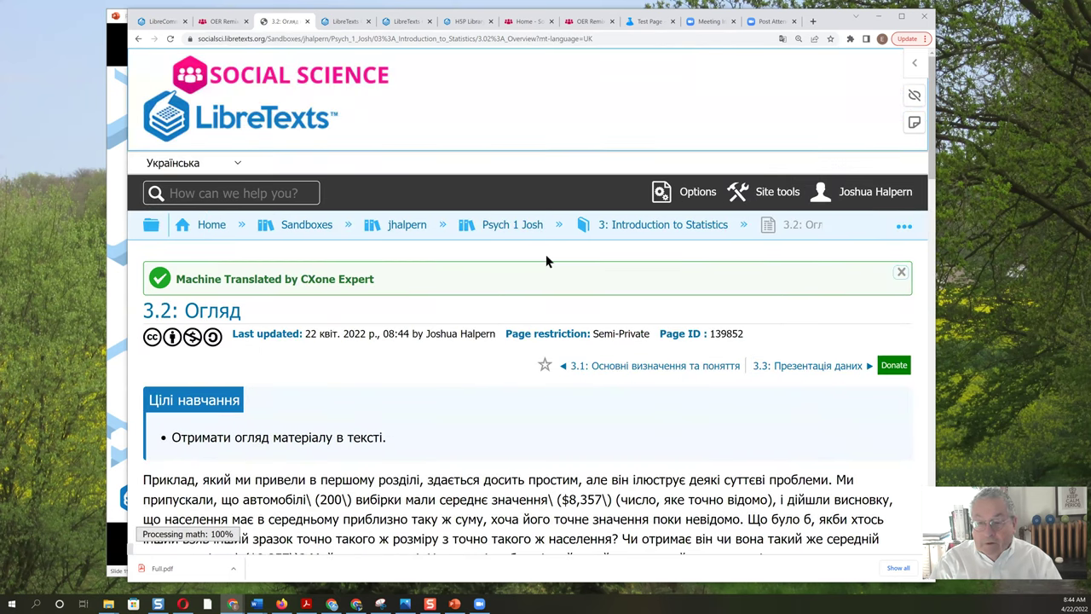
pyautogui.scroll(-2, 532, 260)
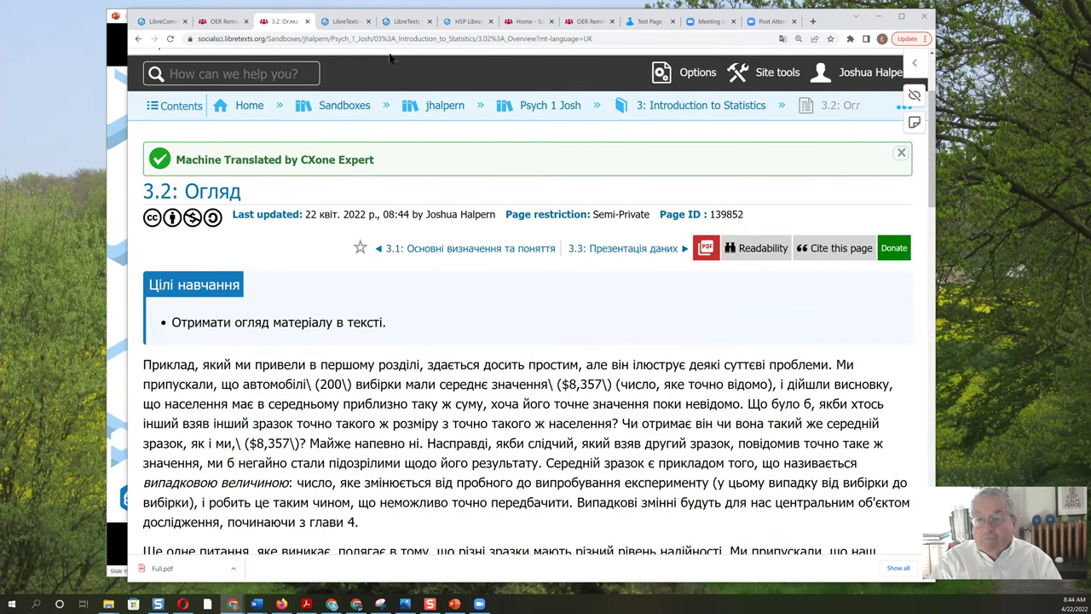
# Step: Open the Chemistry library's Test Page, review the source licenses listed at its end, and turn on block-level attributions
pyautogui.click(590, 22)
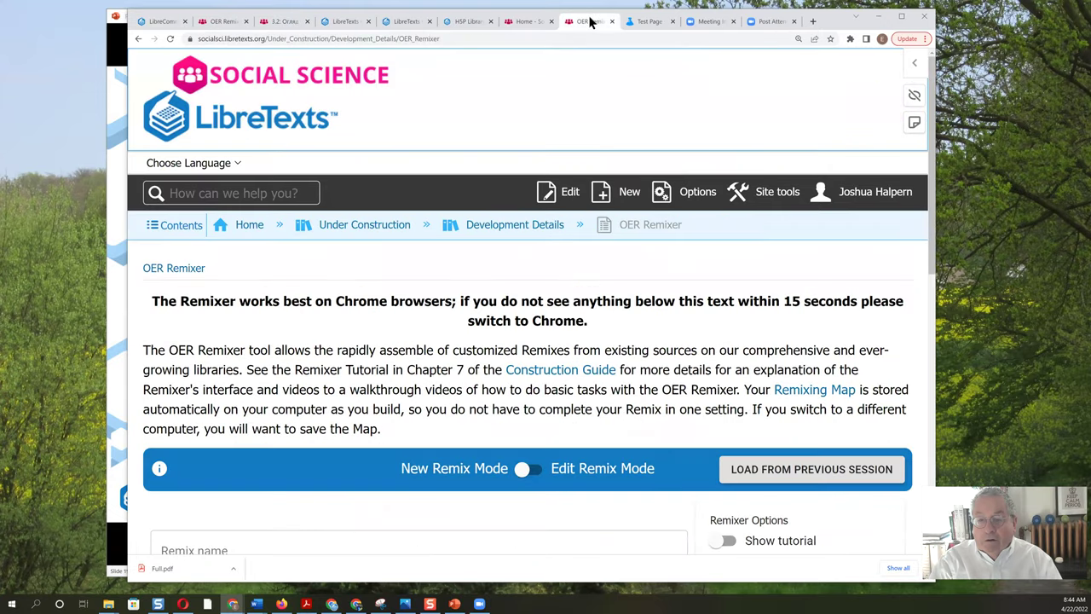
pyautogui.click(644, 23)
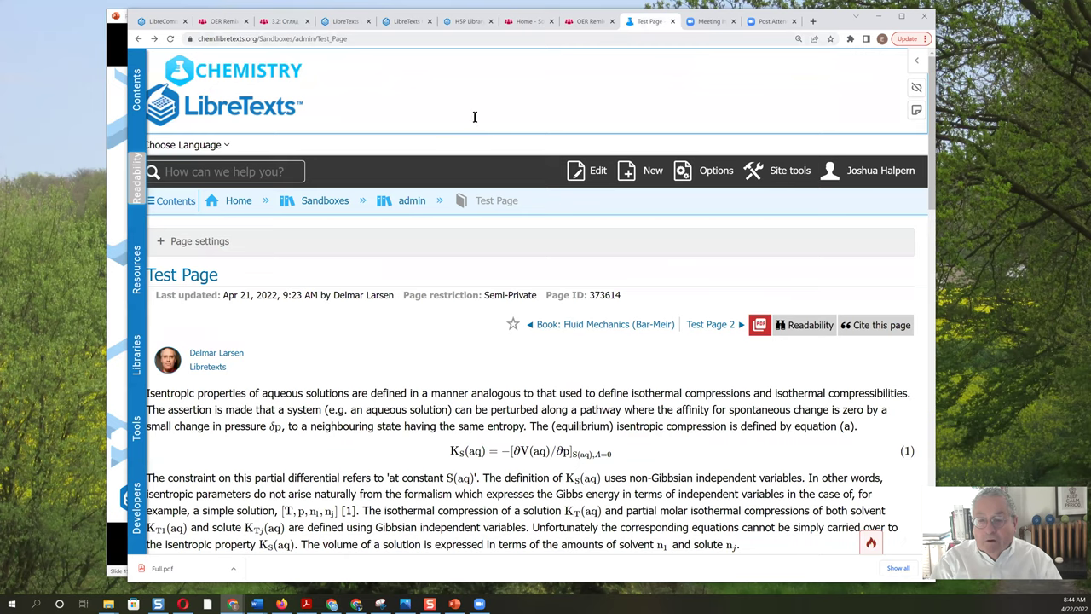
pyautogui.scroll(-10, 474, 122)
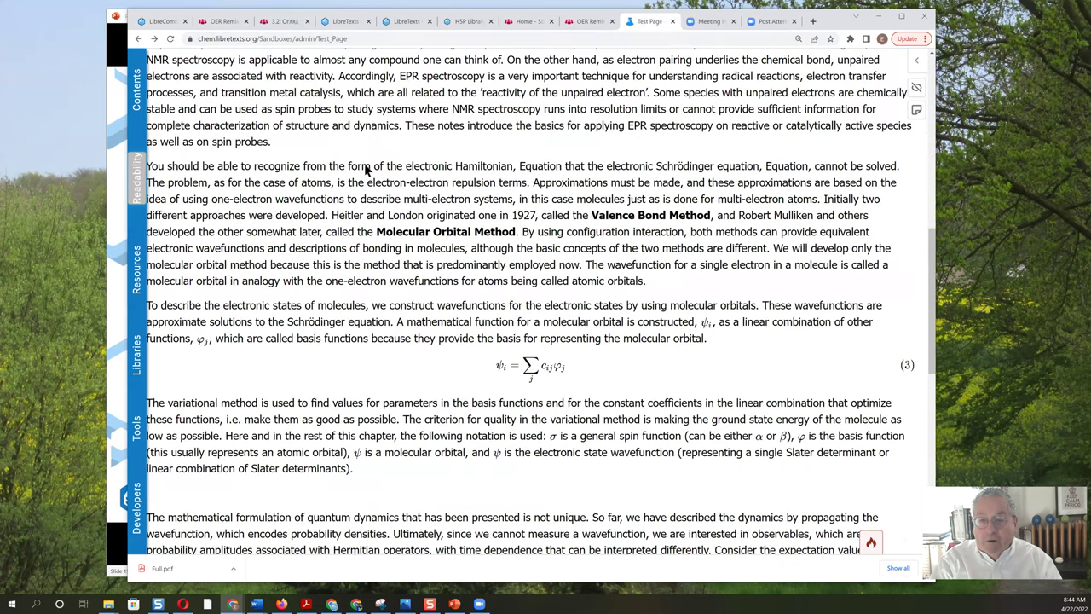
pyautogui.scroll(-3, 173, 115)
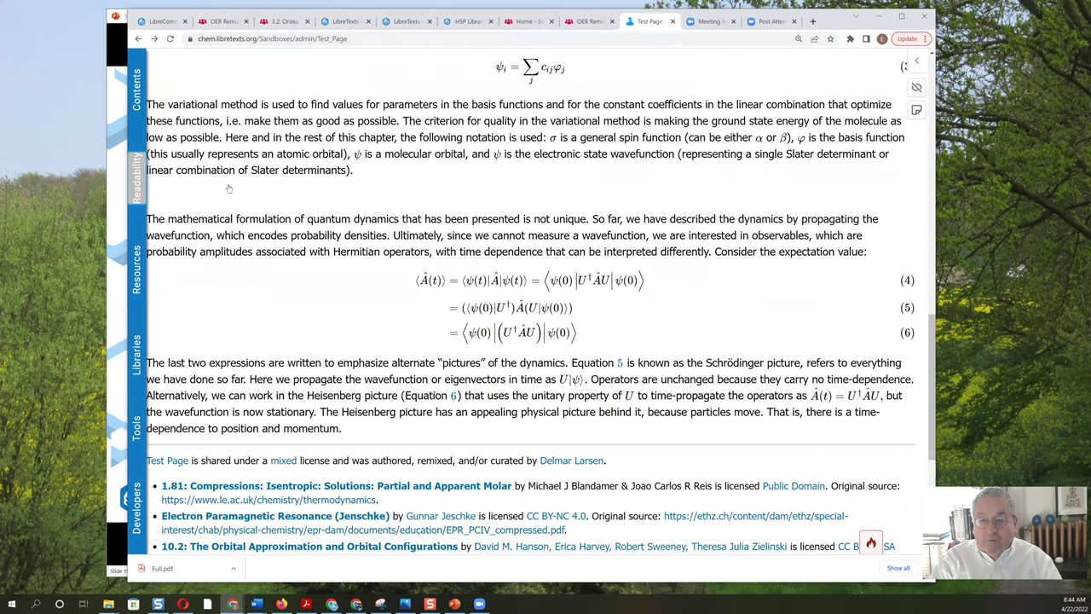
pyautogui.scroll(-3, 230, 196)
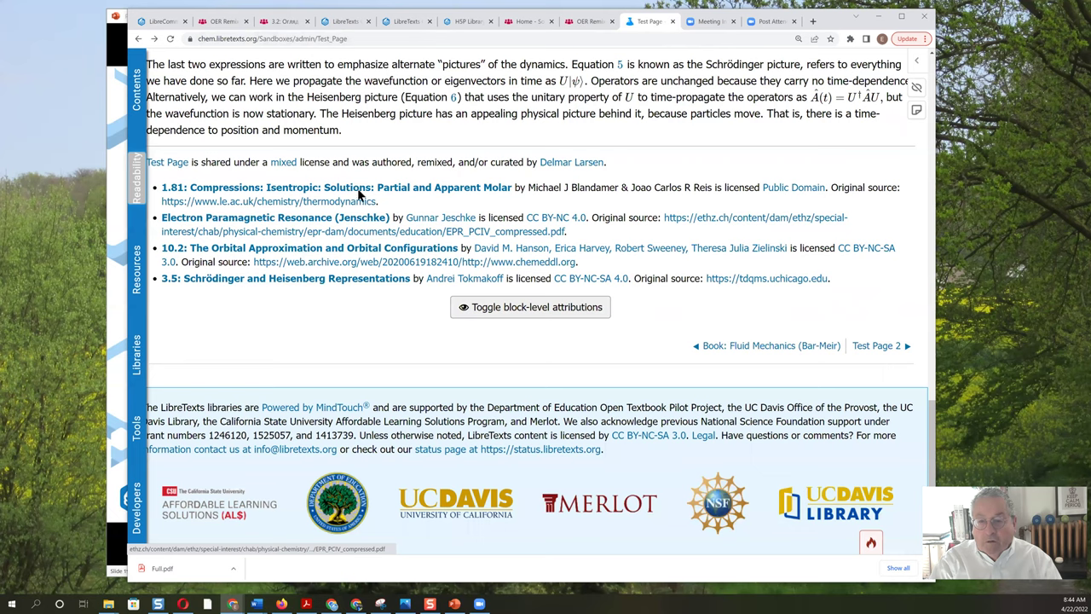
pyautogui.click(513, 308)
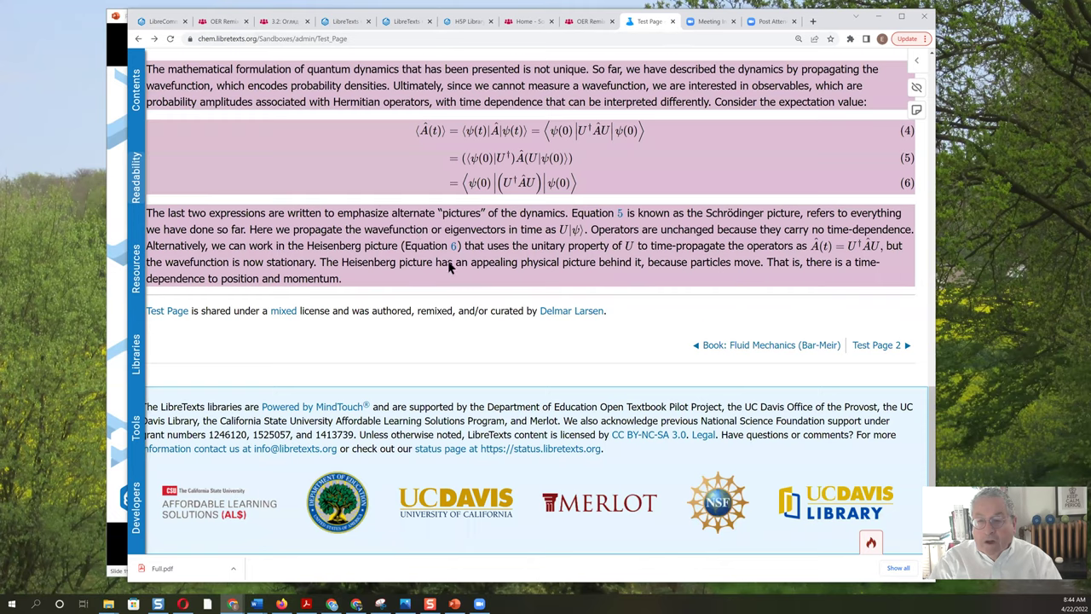
# Step: Examine the color-coded source attributions throughout Test Page, then turn AutoAttribution off
pyautogui.scroll(2, 488, 246)
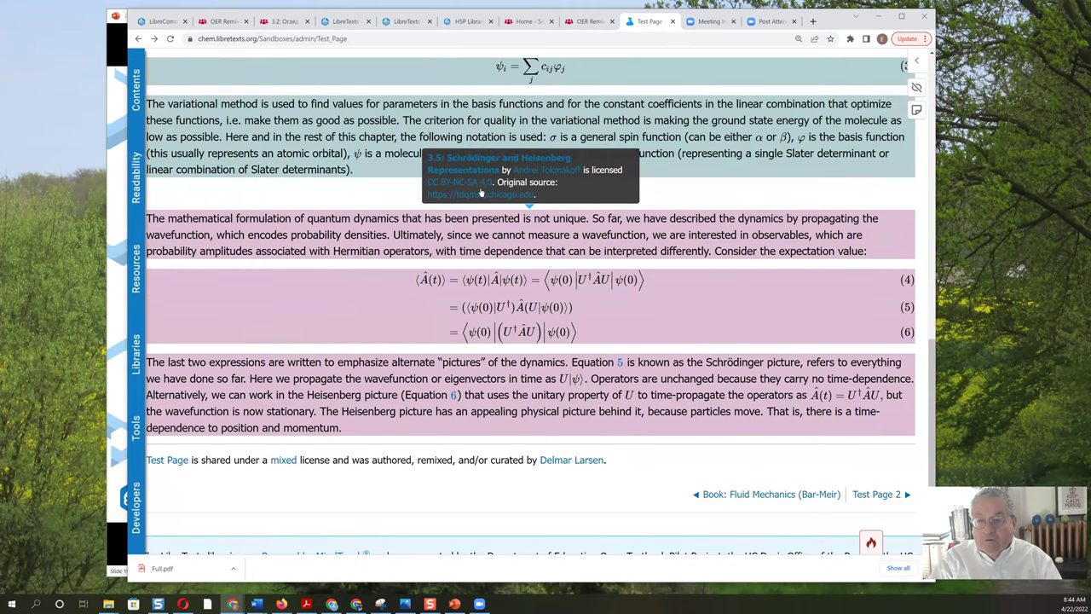
pyautogui.scroll(-2, 485, 199)
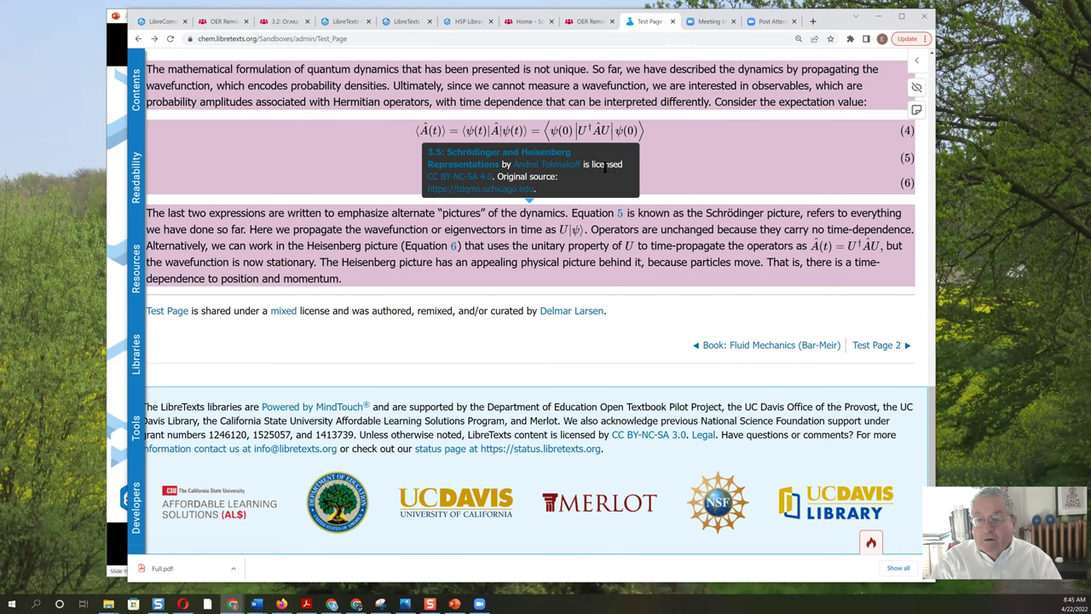
pyautogui.scroll(6, 581, 175)
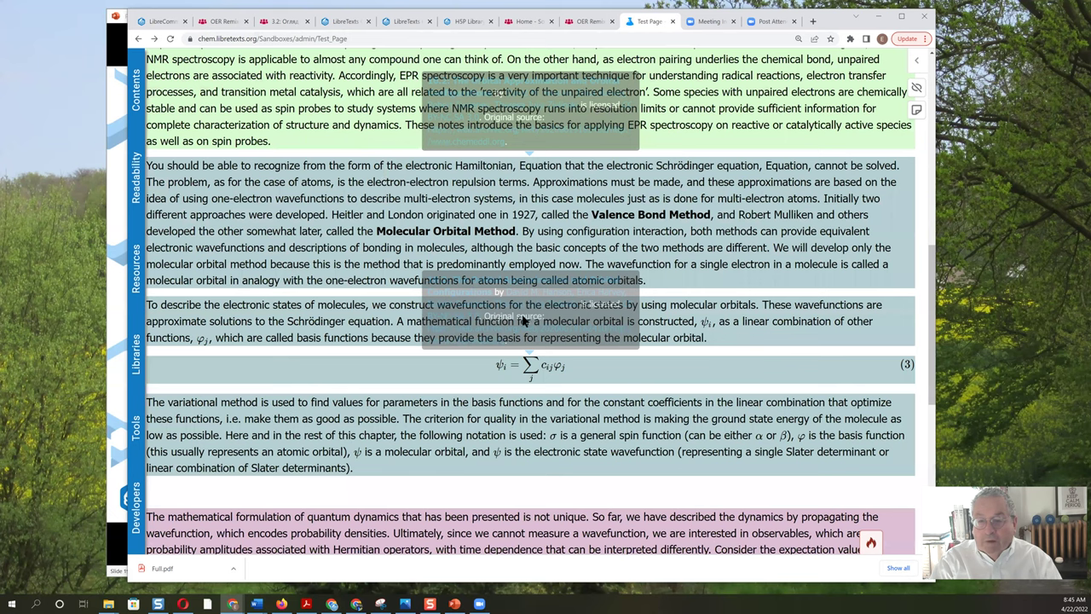
pyautogui.scroll(5, 229, 208)
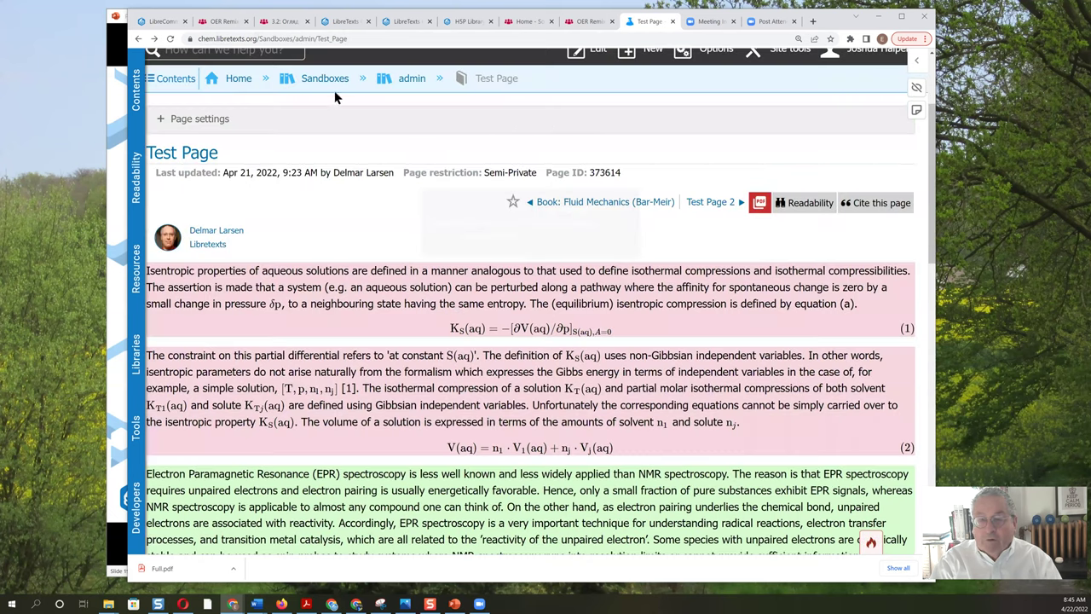
pyautogui.scroll(2, 303, 106)
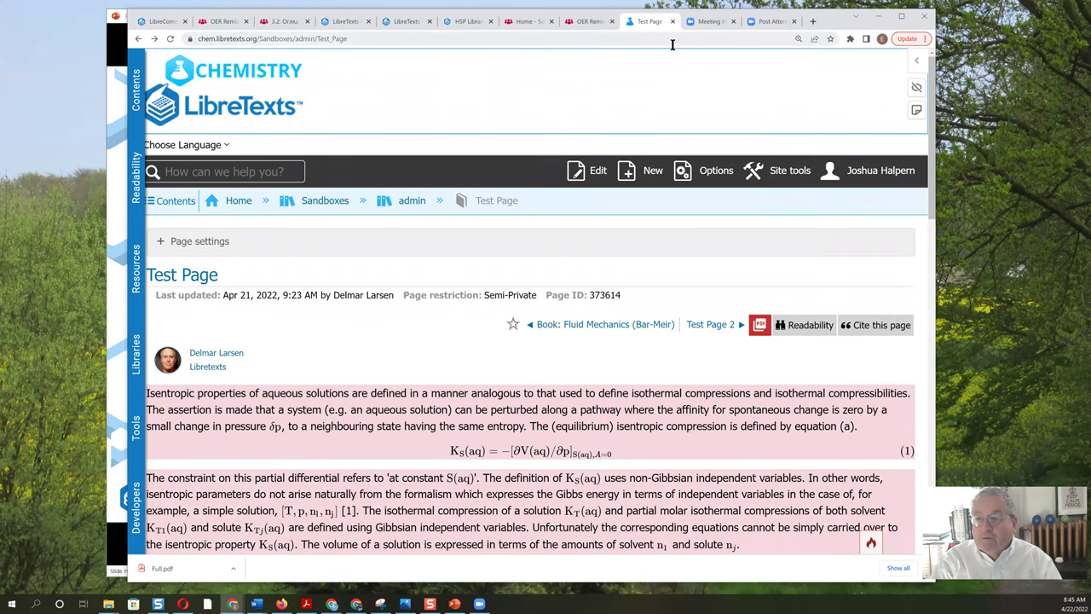
pyautogui.scroll(-5, 396, 142)
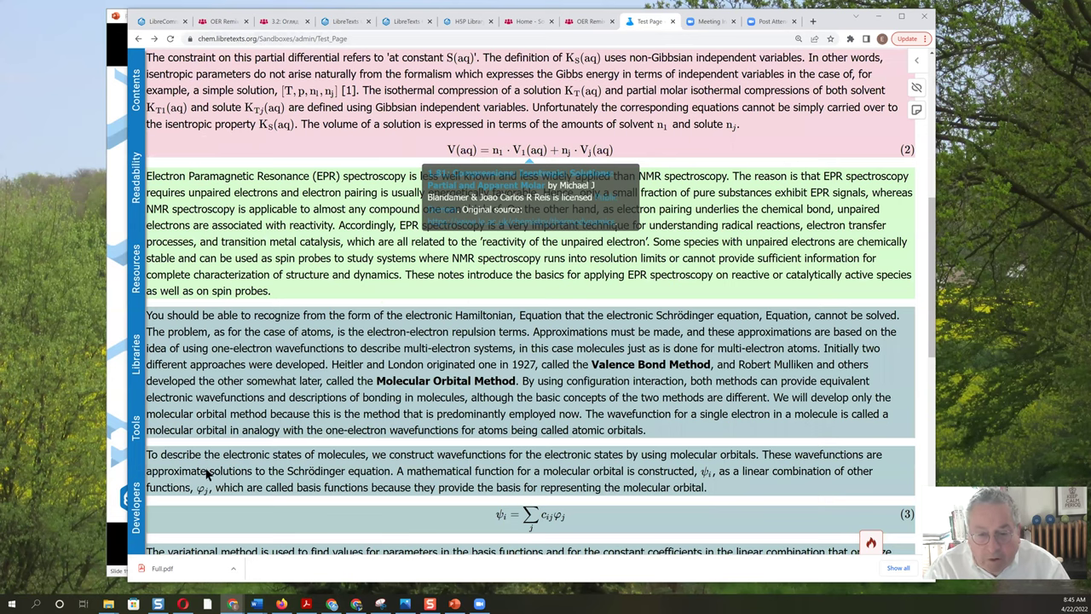
pyautogui.scroll(-5, 125, 439)
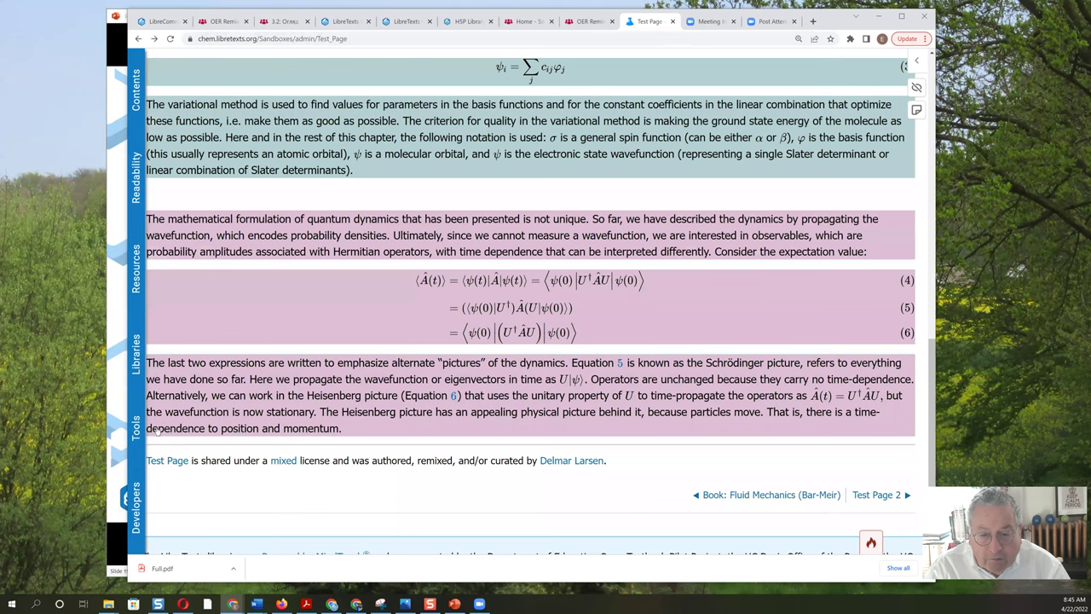
pyautogui.click(136, 427)
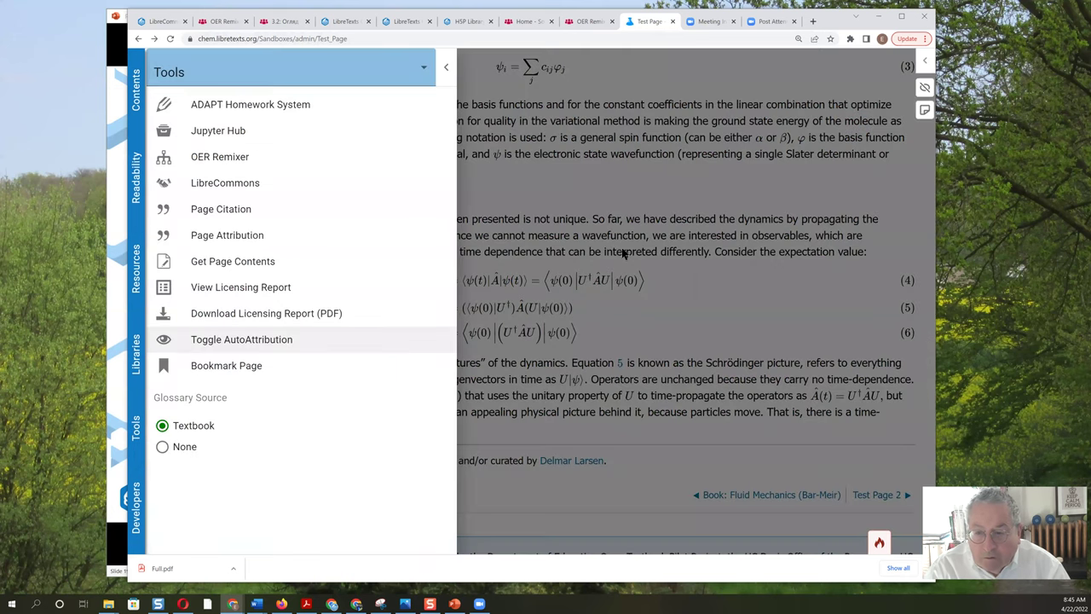
pyautogui.click(137, 101)
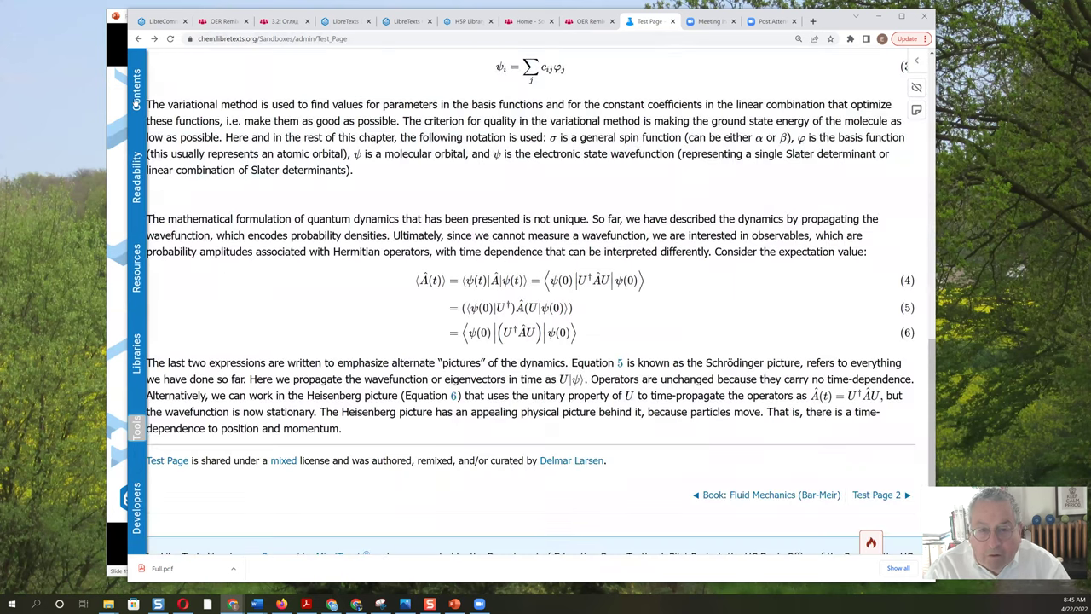
# Step: Enlarge Test Page's text size in the readability settings and view the enlarged text
pyautogui.click(136, 173)
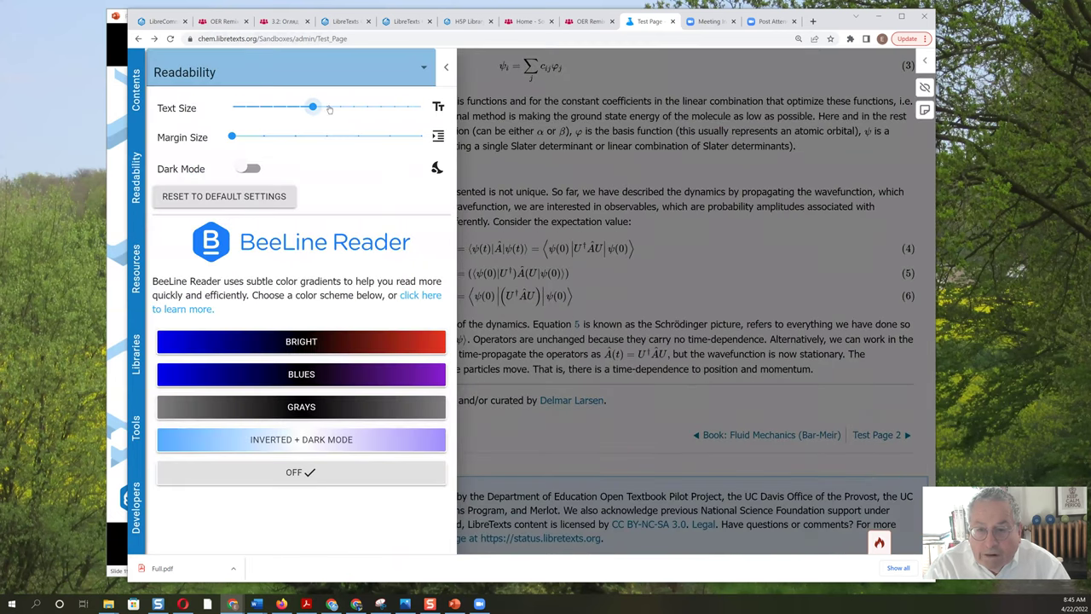
pyautogui.click(387, 109)
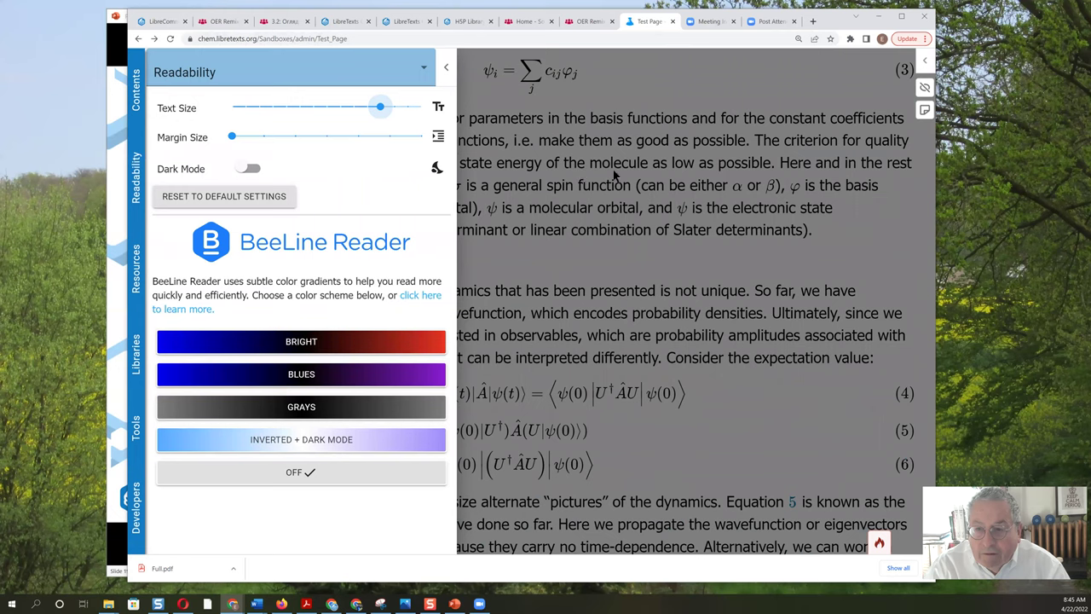
pyautogui.click(516, 231)
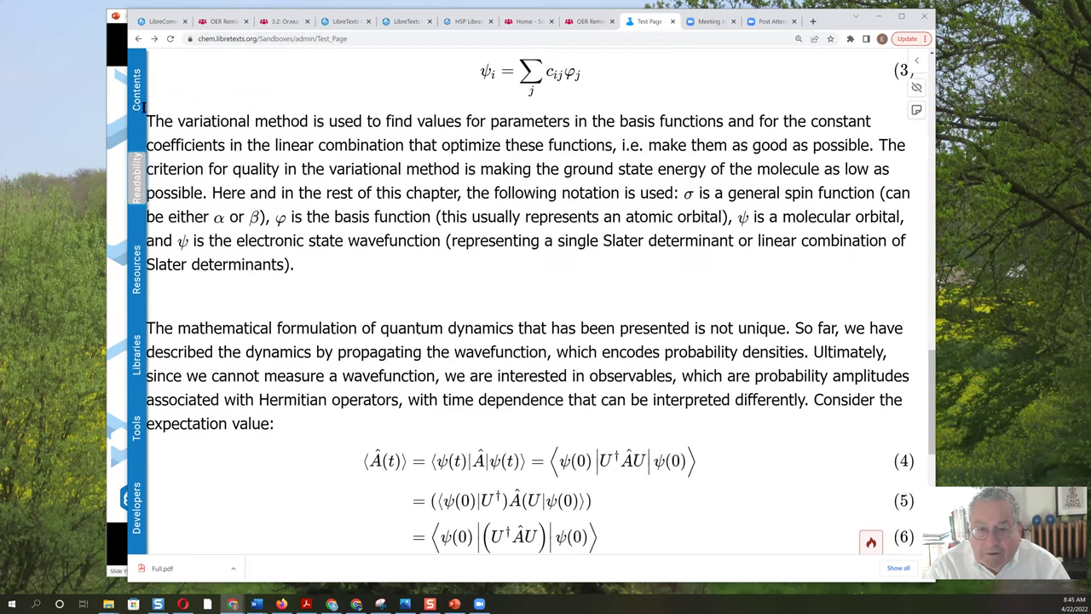
# Step: Widen Test Page's margins and reduce the text size back to its earlier setting
pyautogui.click(136, 179)
pyautogui.moveTo(234, 137); pyautogui.dragTo(294, 137)
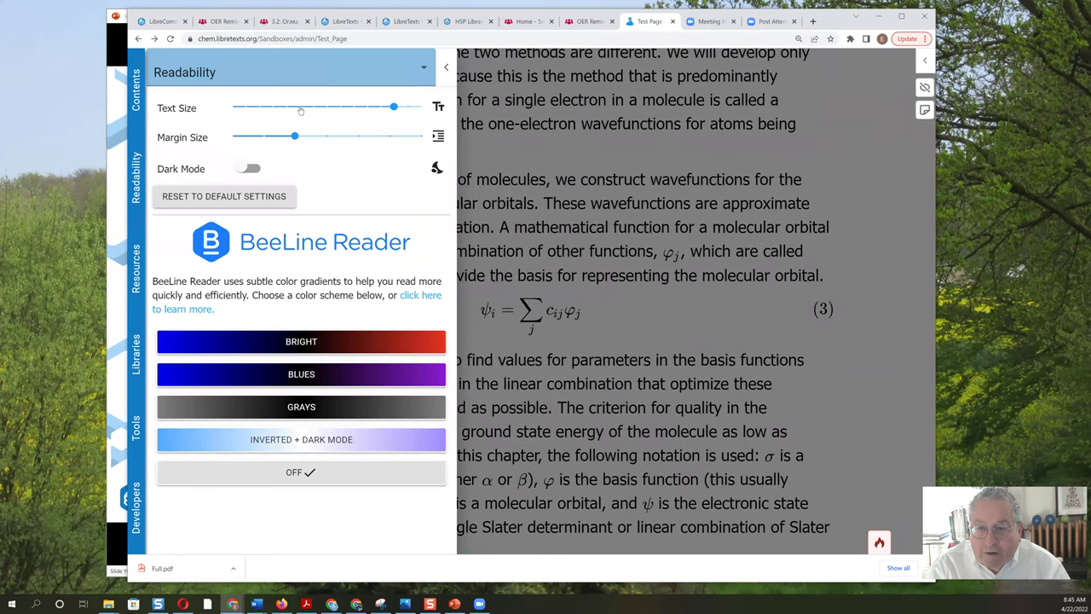
pyautogui.click(312, 108)
pyautogui.click(512, 196)
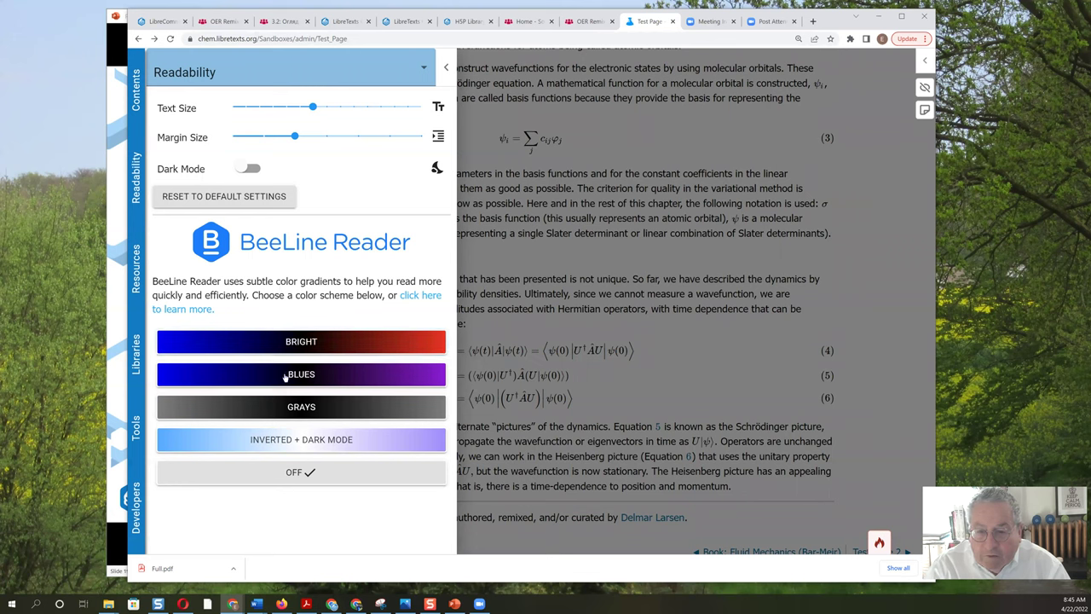
# Step: Apply the BeeLine Reader Bright color scheme to Test Page and open the reference resources with the periodic table
pyautogui.click(300, 342)
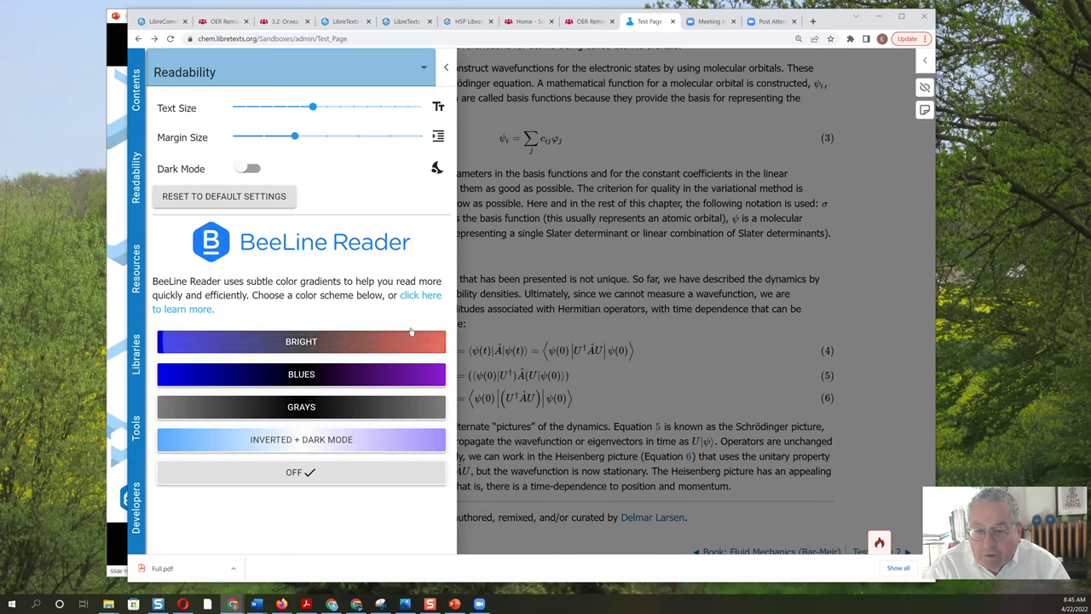
pyautogui.click(536, 312)
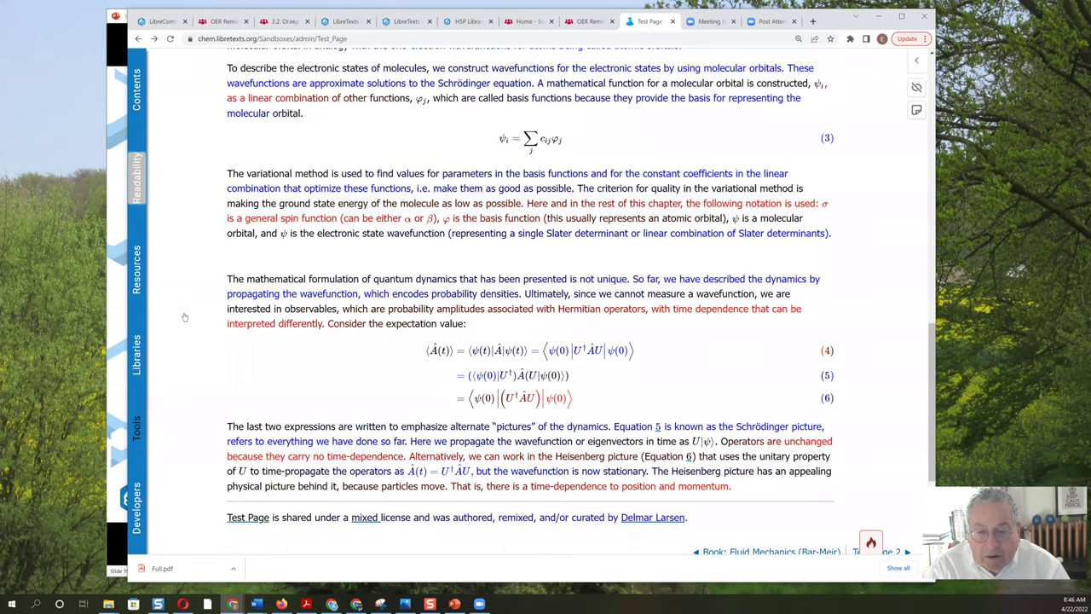
pyautogui.click(137, 280)
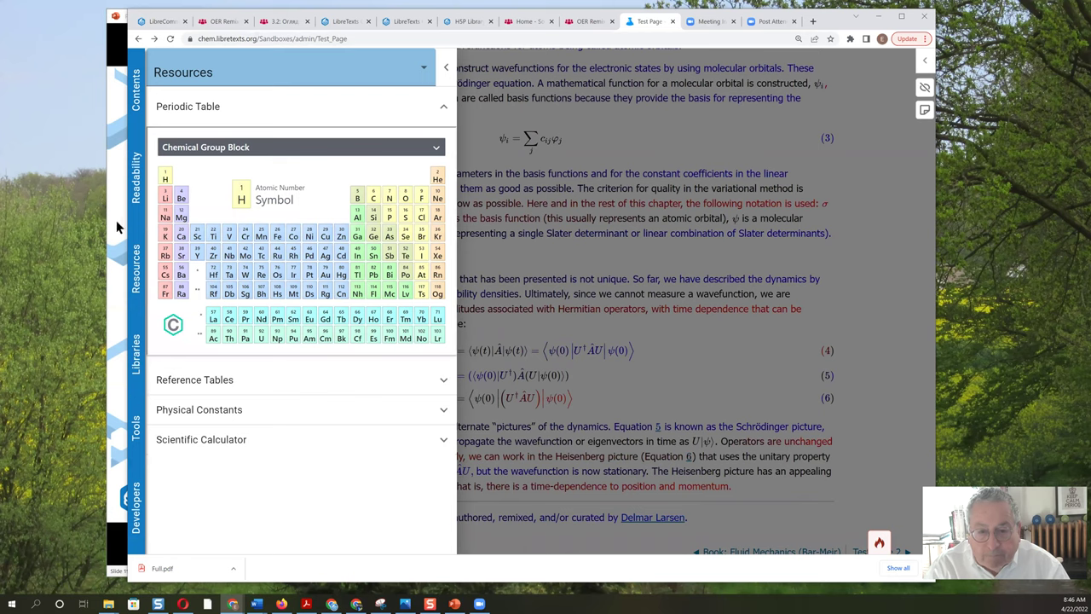
# Step: Apply the BeeLine Reader Inverted + Dark Mode scheme to Test Page and view the recolored text
pyautogui.click(135, 184)
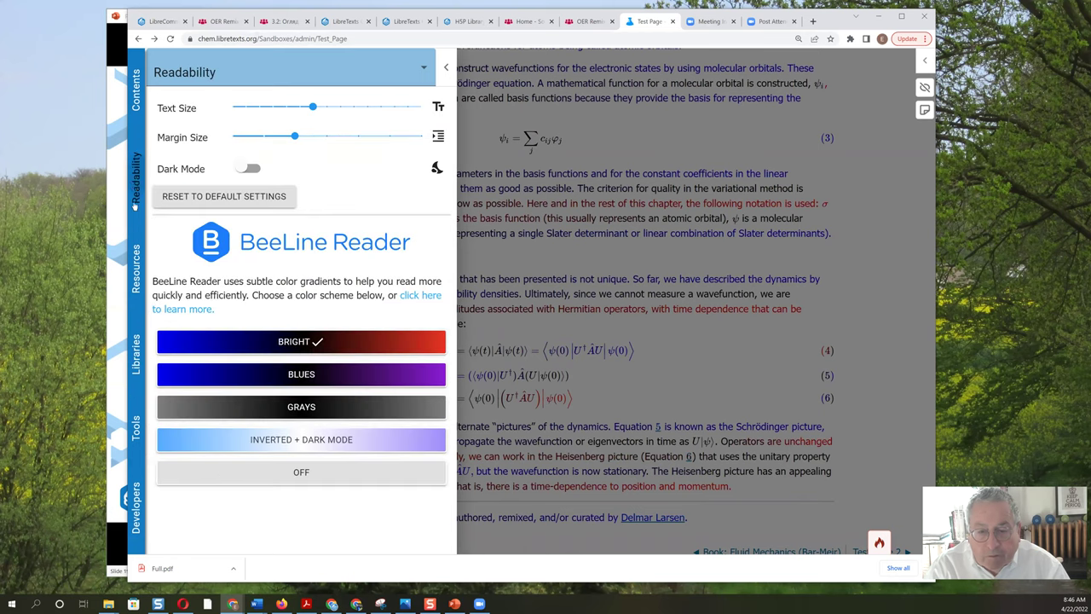
pyautogui.click(286, 440)
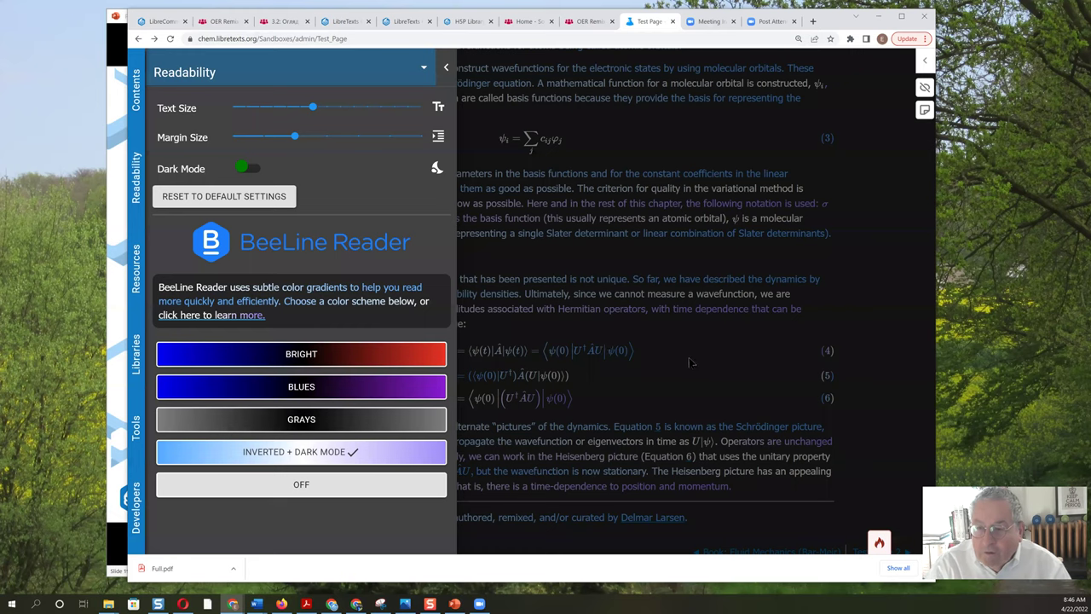
pyautogui.click(146, 418)
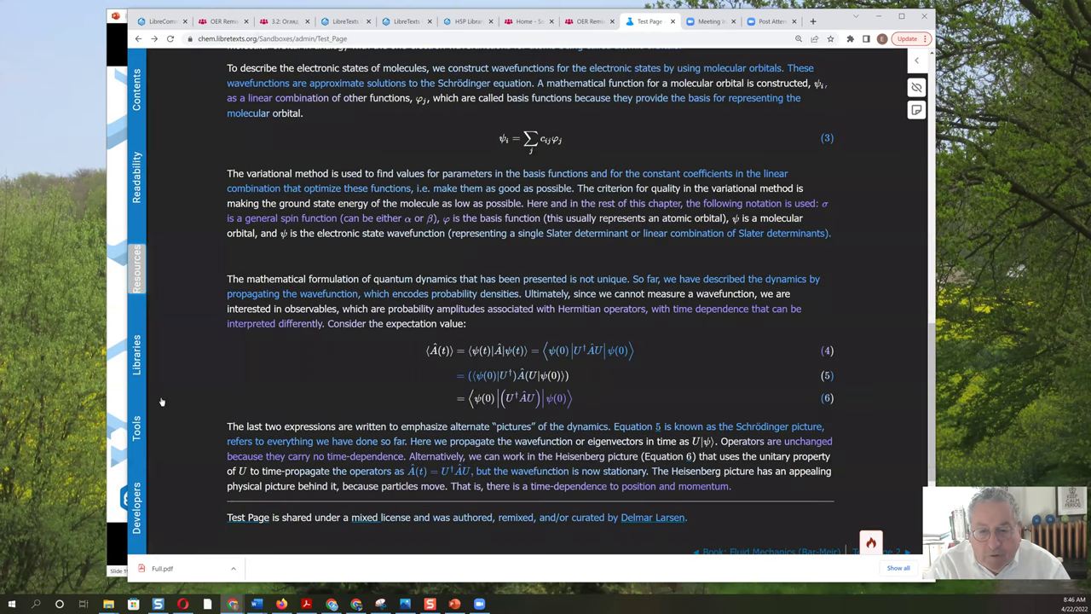
# Step: Open the page citation tool for Test Page, view the available citation styles, and close it
pyautogui.click(136, 429)
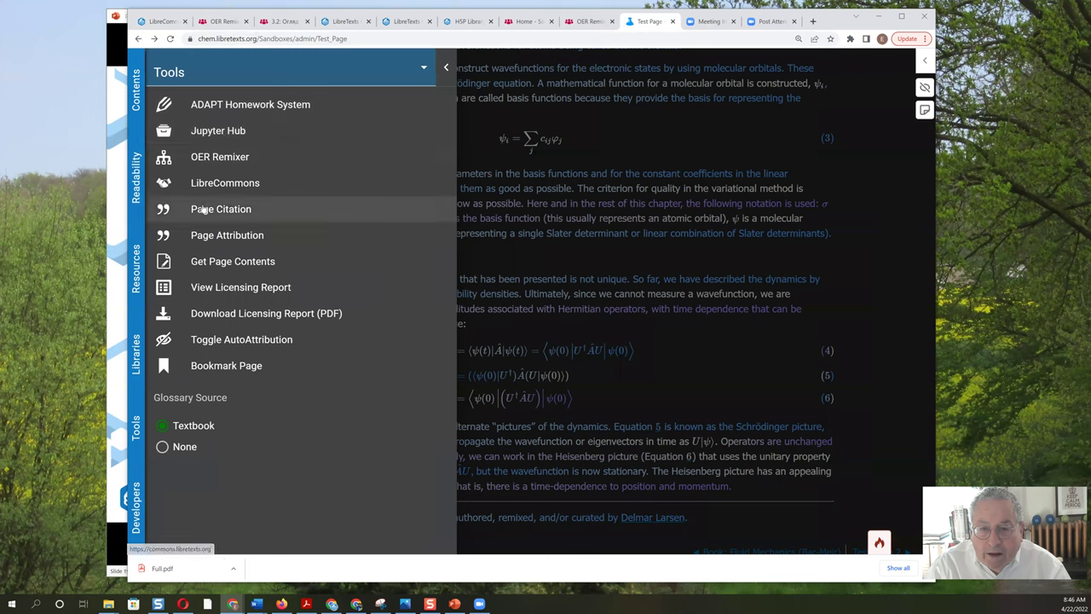
pyautogui.click(239, 211)
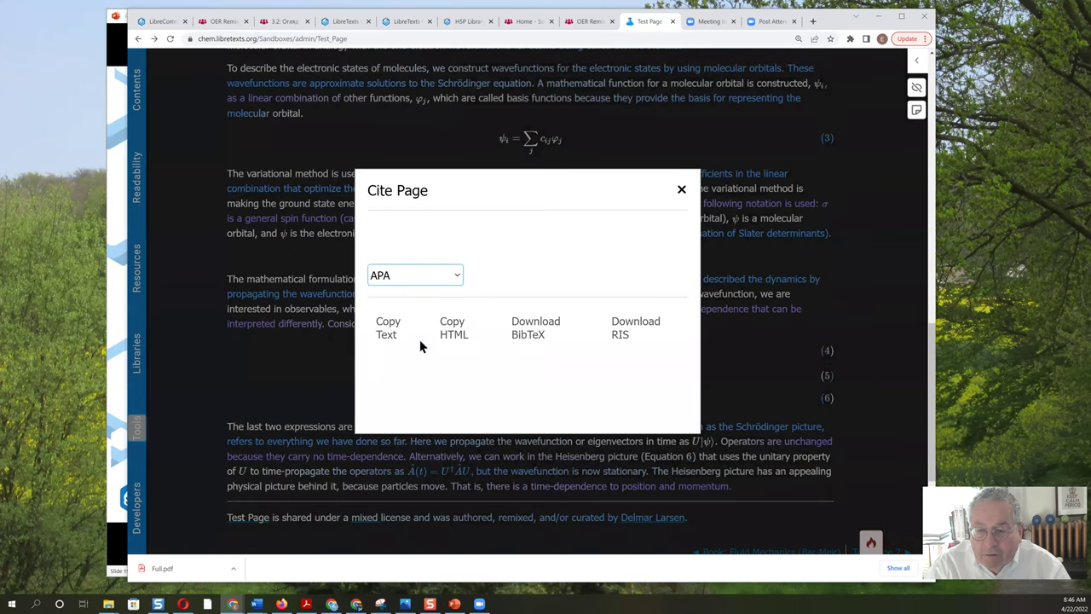
pyautogui.click(426, 275)
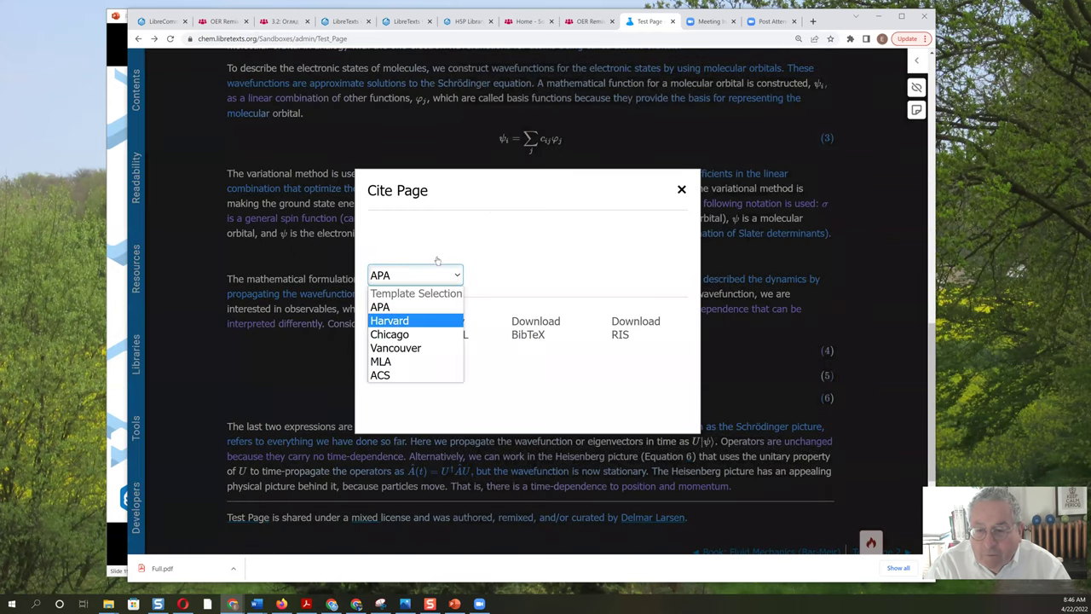
pyautogui.click(681, 189)
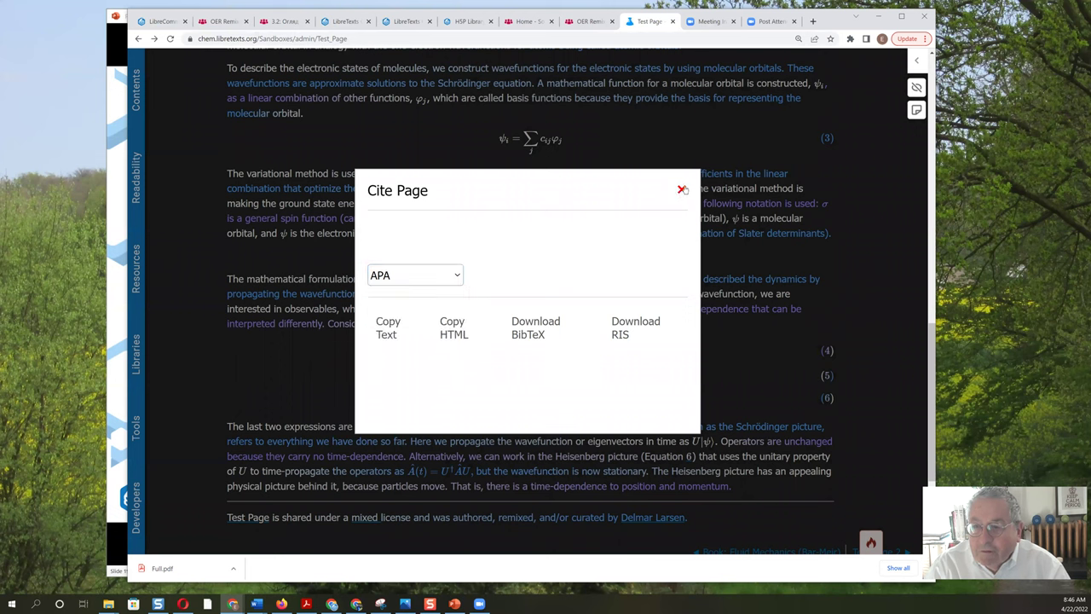
# Step: From the Social Sciences library's Campus Bookshelves, open Butte College's Exploring Intercultural Communication textbook at section 2.2, A Dialectical Approach to Intercultural Communication
pyautogui.click(521, 21)
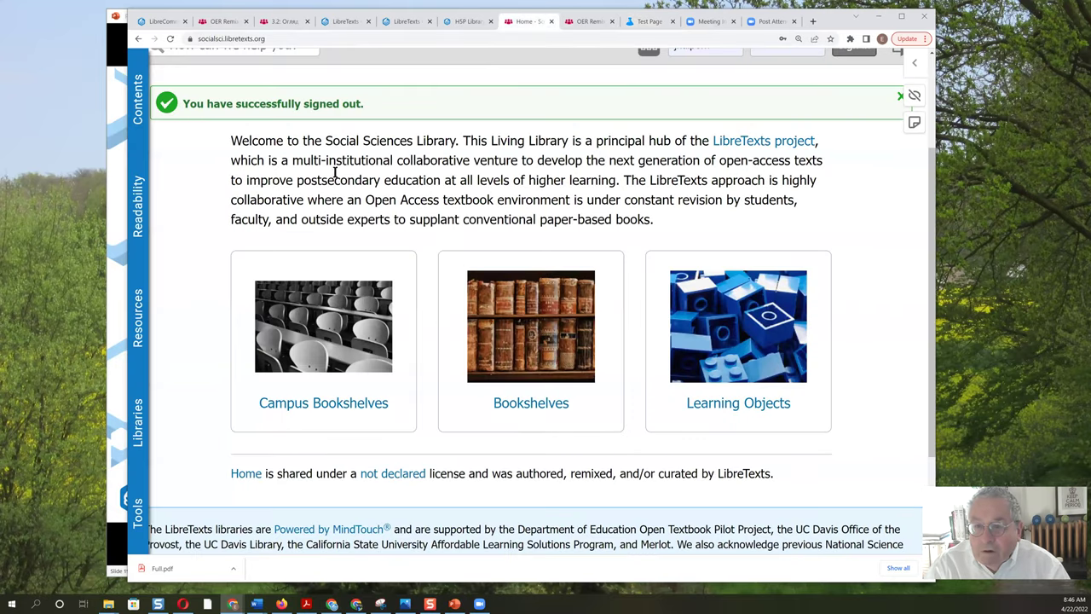
pyautogui.click(137, 114)
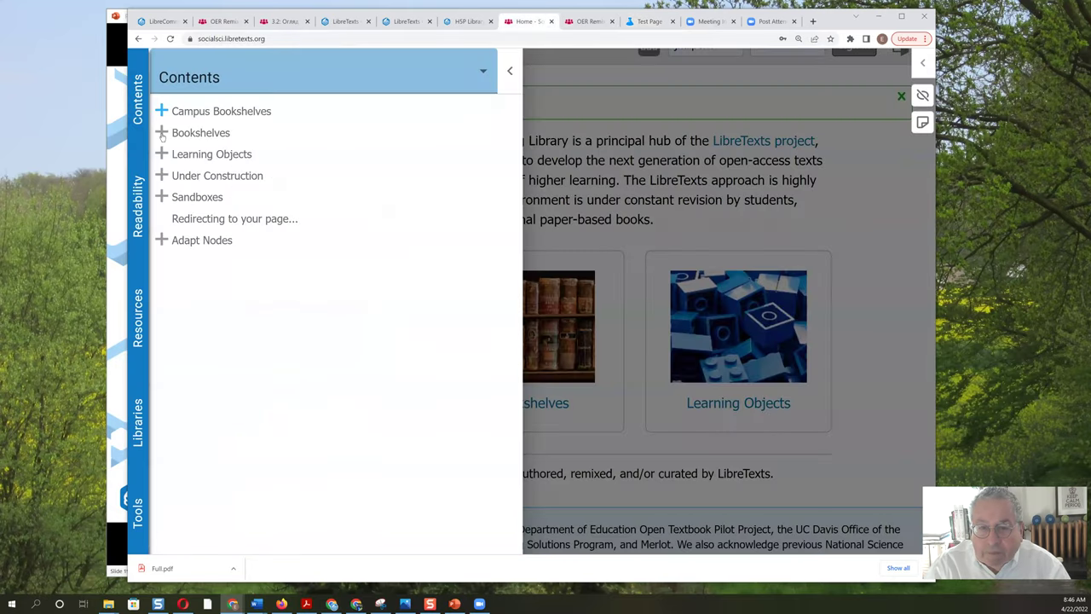
pyautogui.click(162, 133)
pyautogui.click(161, 112)
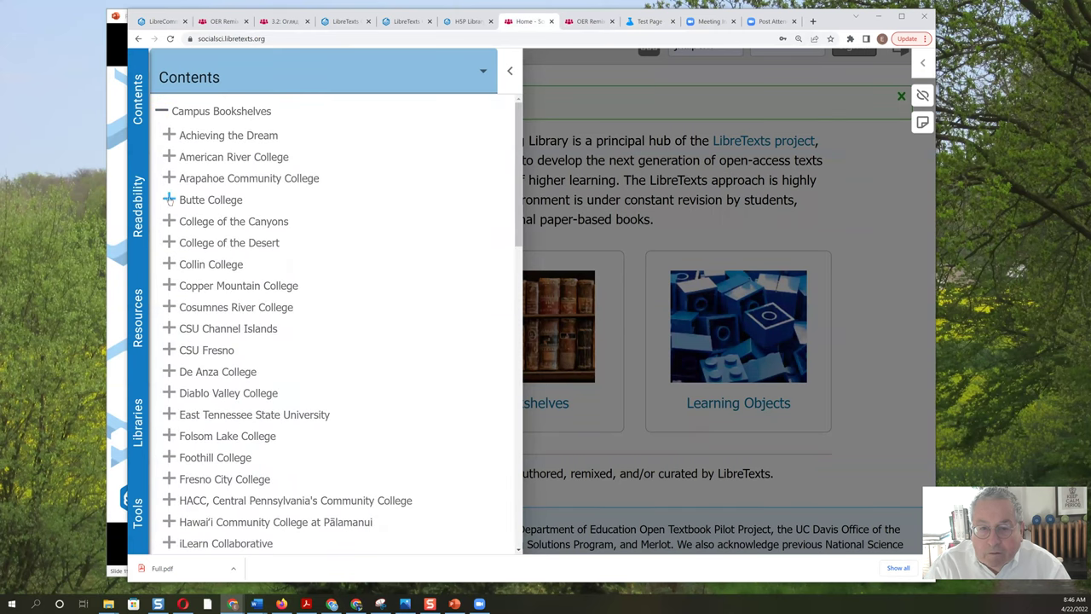
pyautogui.click(169, 200)
pyautogui.click(214, 225)
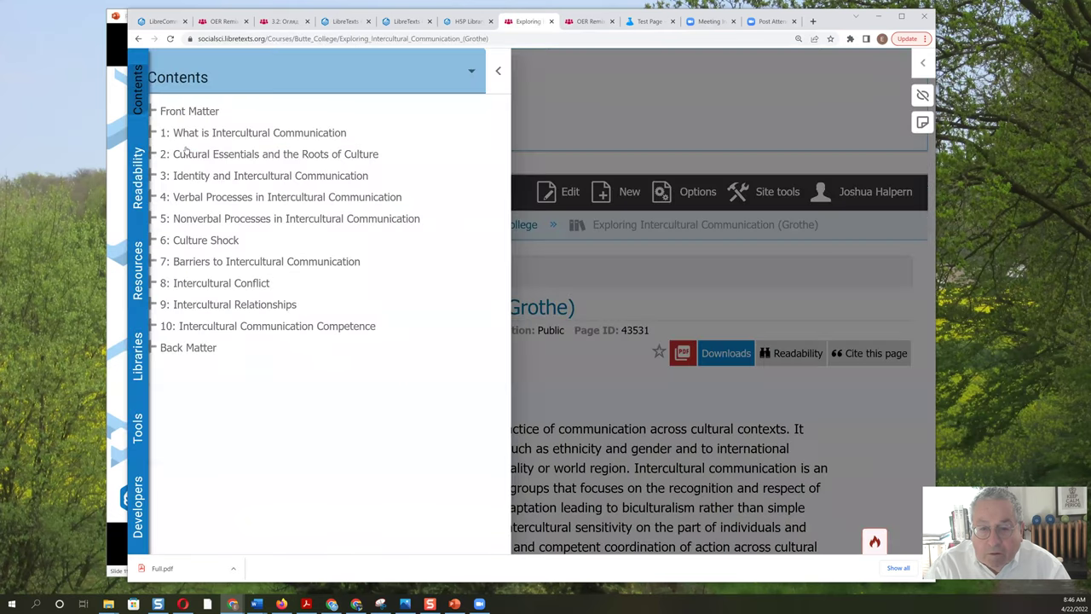
pyautogui.click(223, 200)
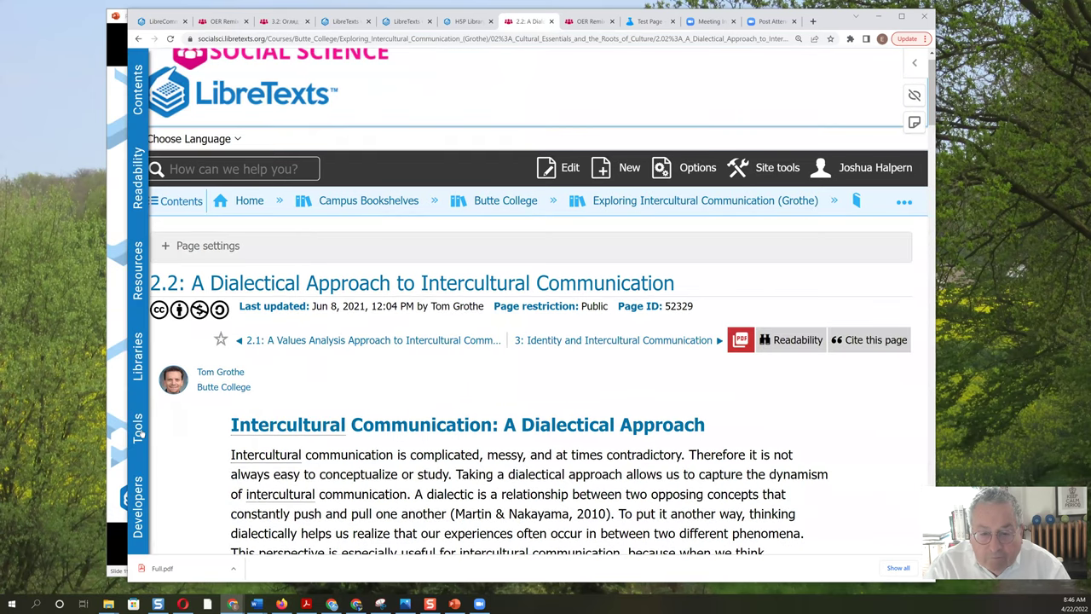
# Step: Open the page citation for section 2.2, view the available citation styles, and close it
pyautogui.click(140, 431)
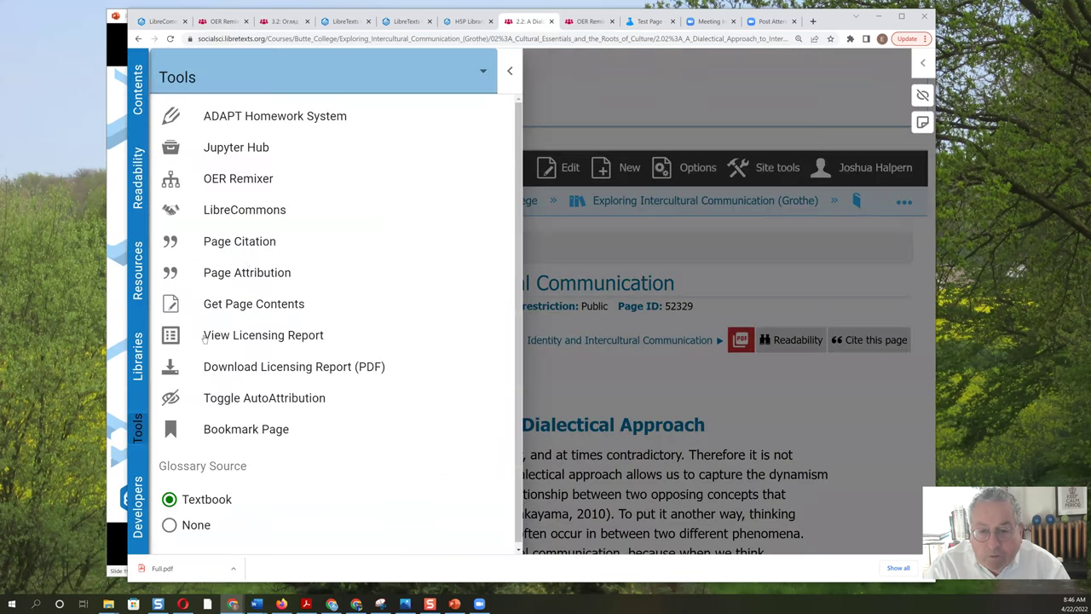
pyautogui.click(248, 242)
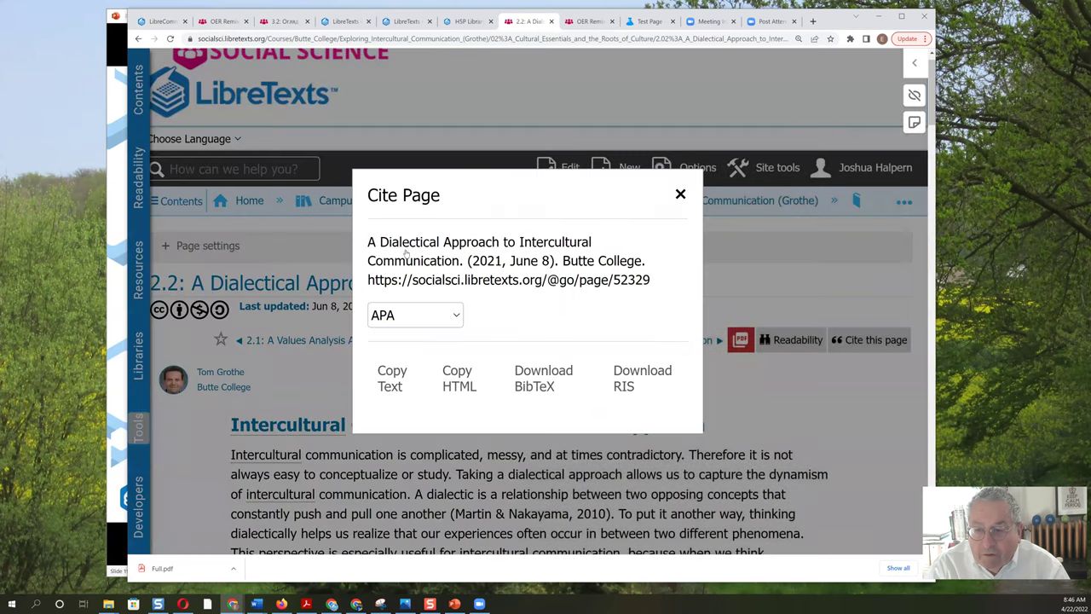
pyautogui.click(452, 316)
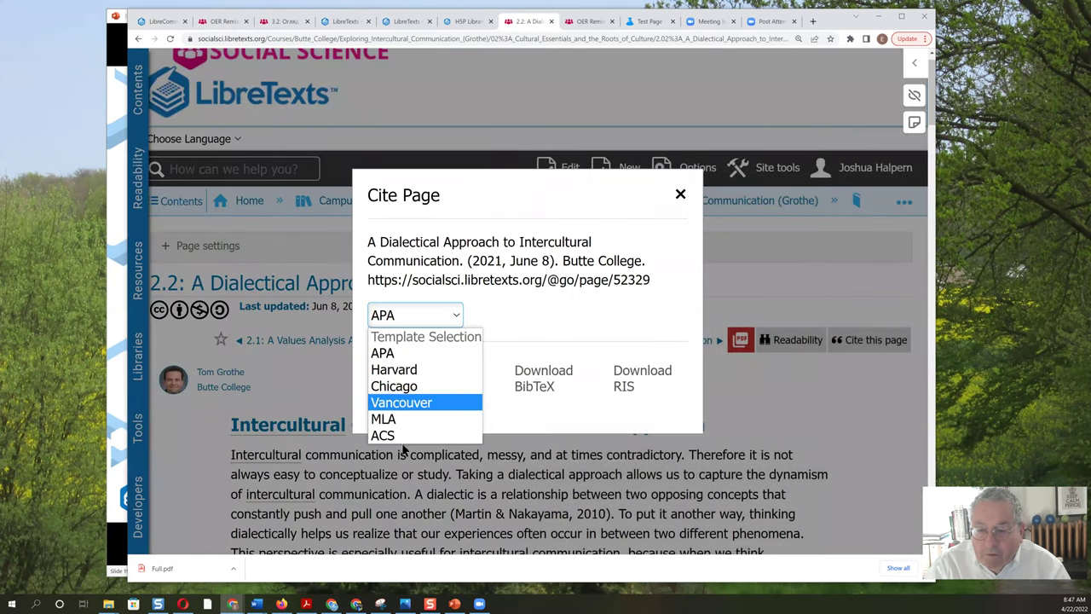
pyautogui.click(235, 413)
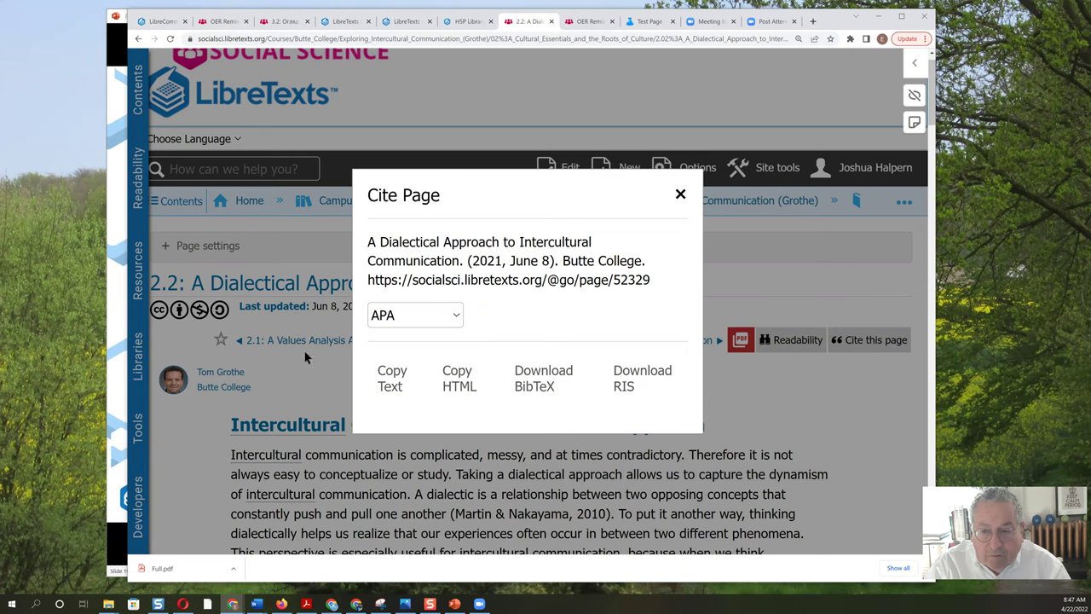
pyautogui.click(139, 435)
# Step: View the page attribution for A Dialectical Approach to Intercultural Communication and close it
pyautogui.click(139, 435)
pyautogui.click(260, 274)
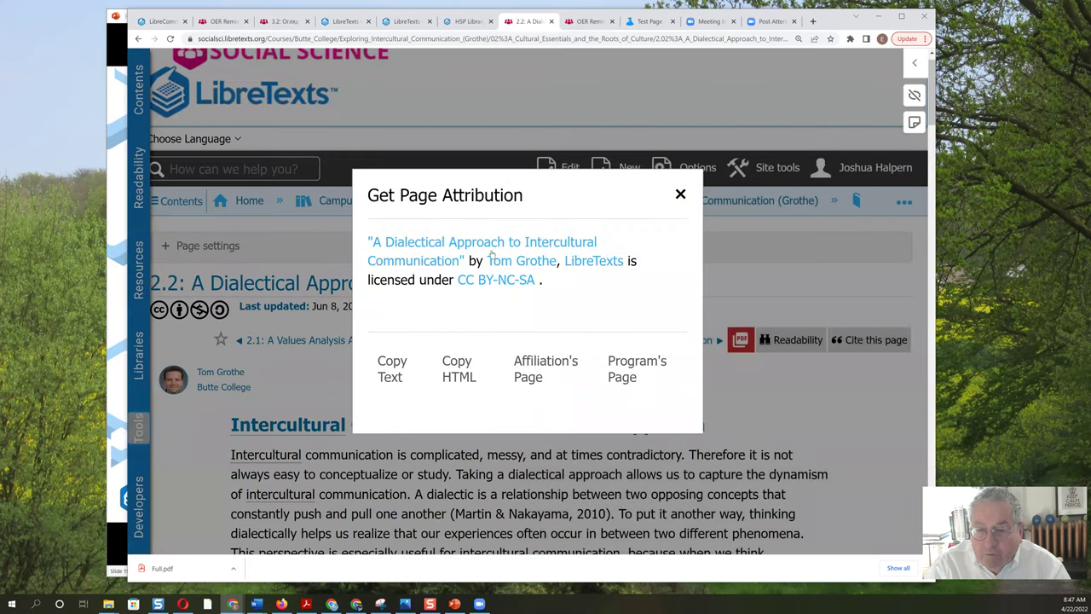
pyautogui.click(141, 434)
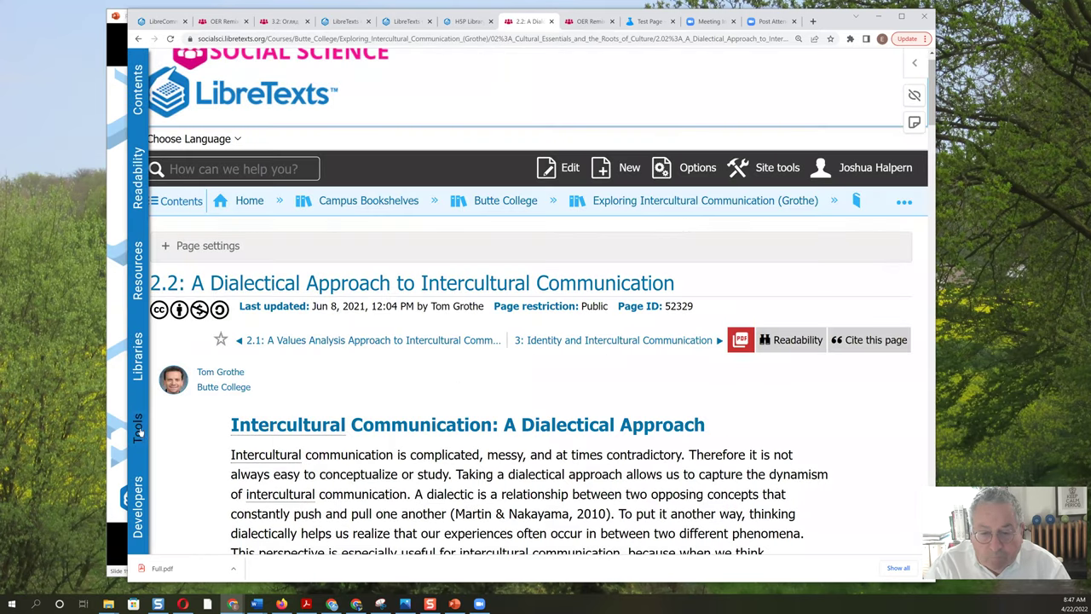
# Step: Review the page tools and the developer tools available for section 2.2, and return to the page
pyautogui.click(140, 431)
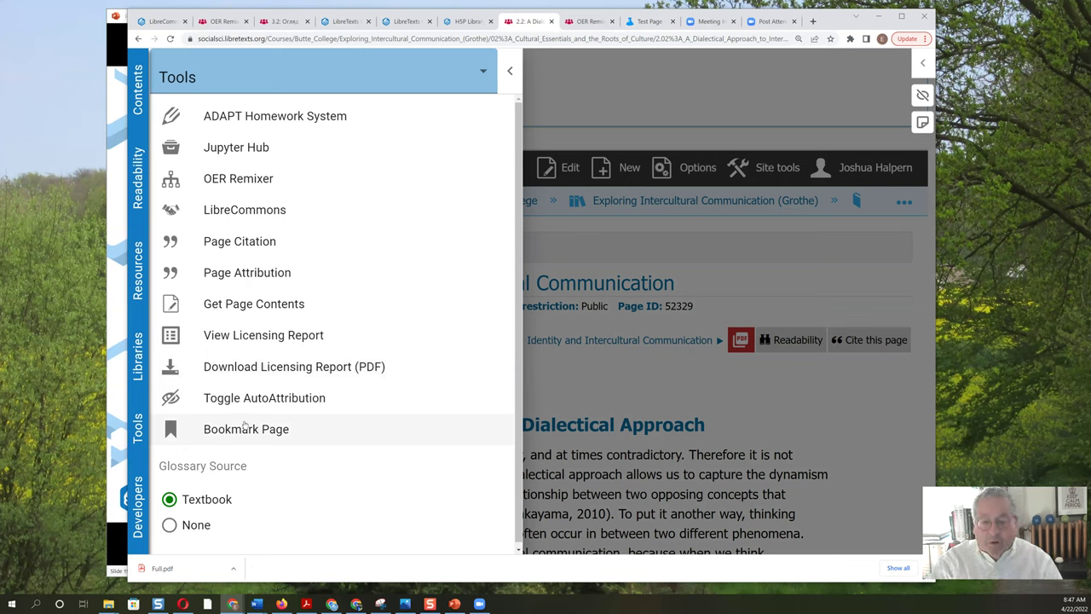
pyautogui.click(140, 494)
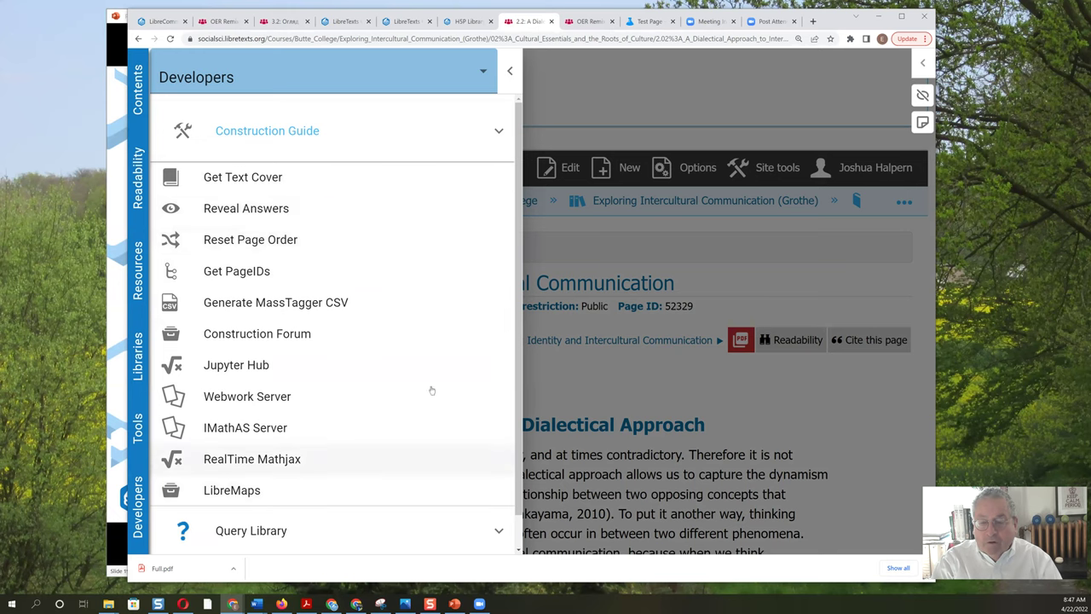
pyautogui.click(639, 102)
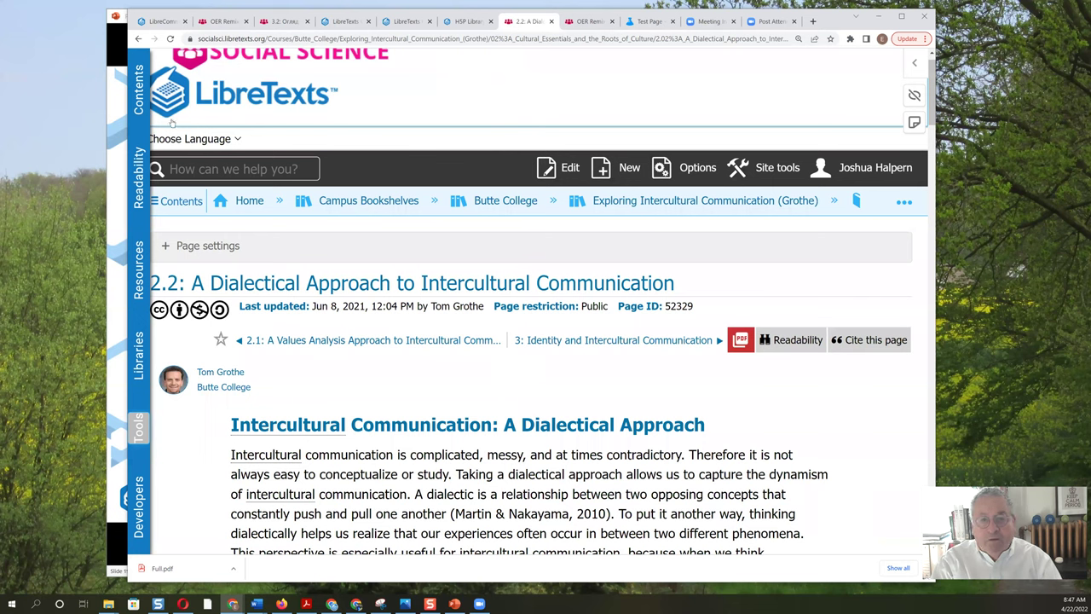
# Step: Show the LibreTexts Information + Assistance slide in PowerPoint, and open the Instructor Account Request form from LibreCommons in the browser
pyautogui.click(111, 176)
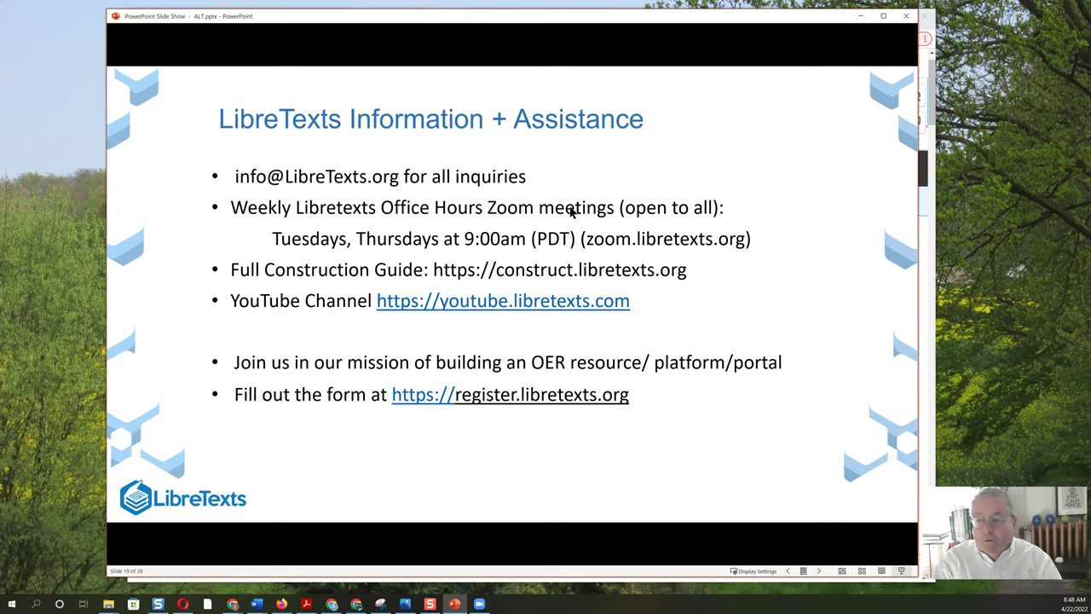
pyautogui.click(932, 209)
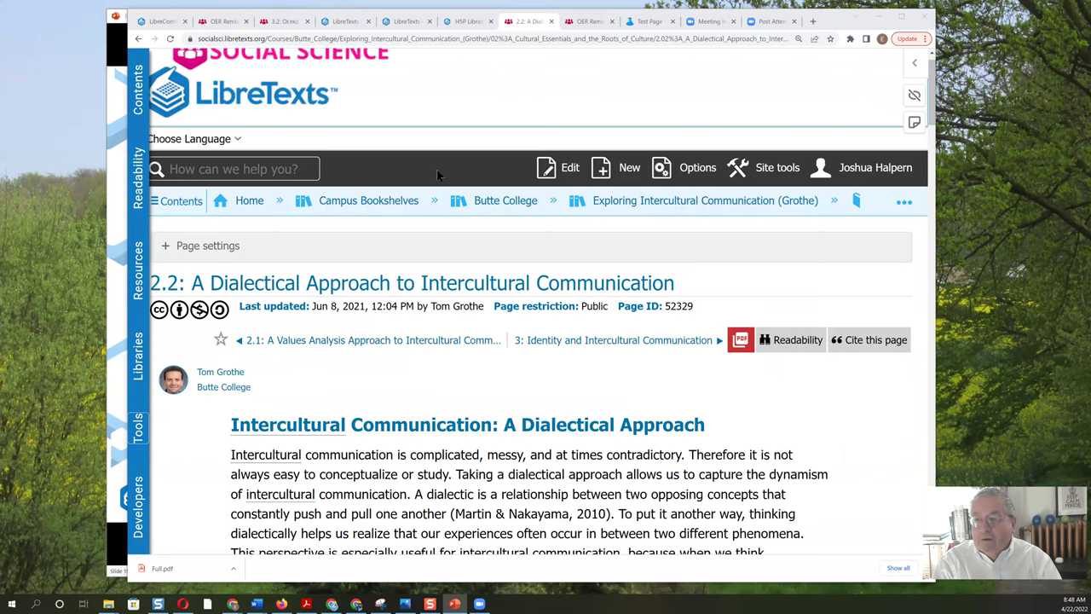
pyautogui.hotkey('ctrl', '1')
pyautogui.scroll(1, 666, 77)
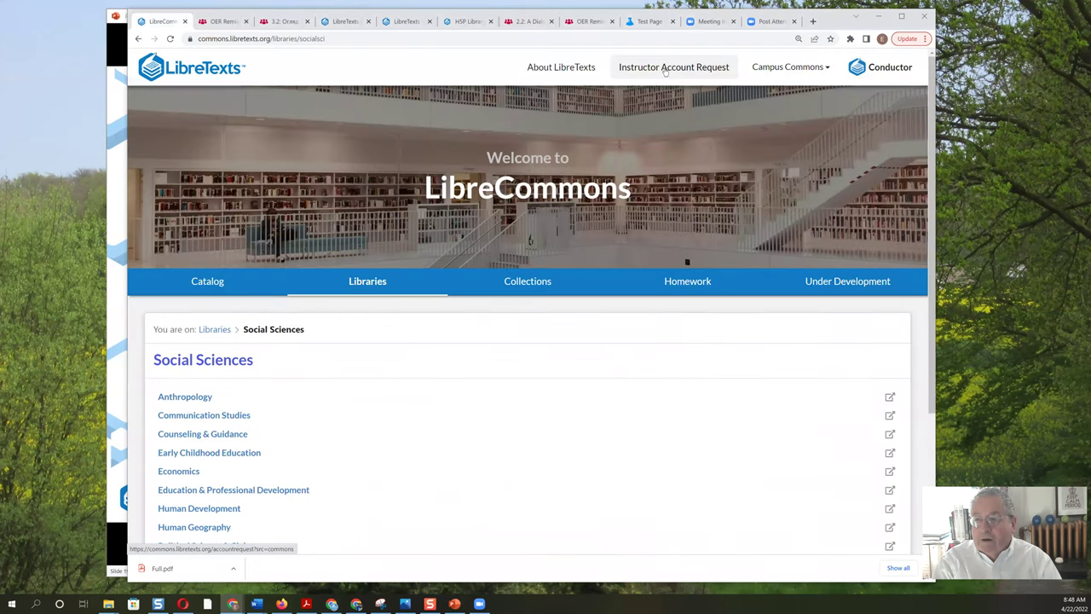
pyautogui.click(663, 68)
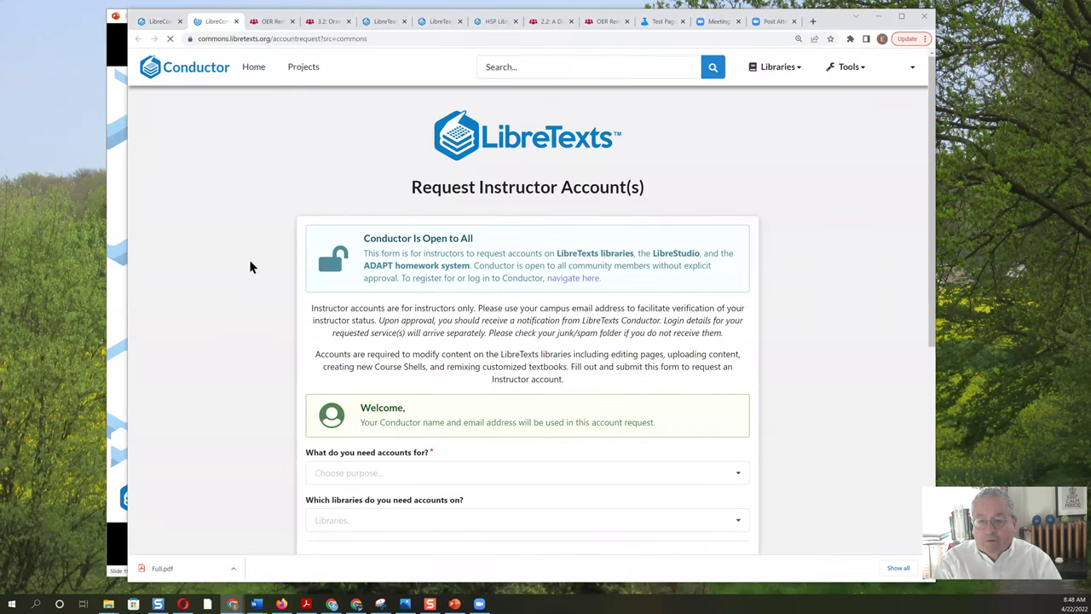